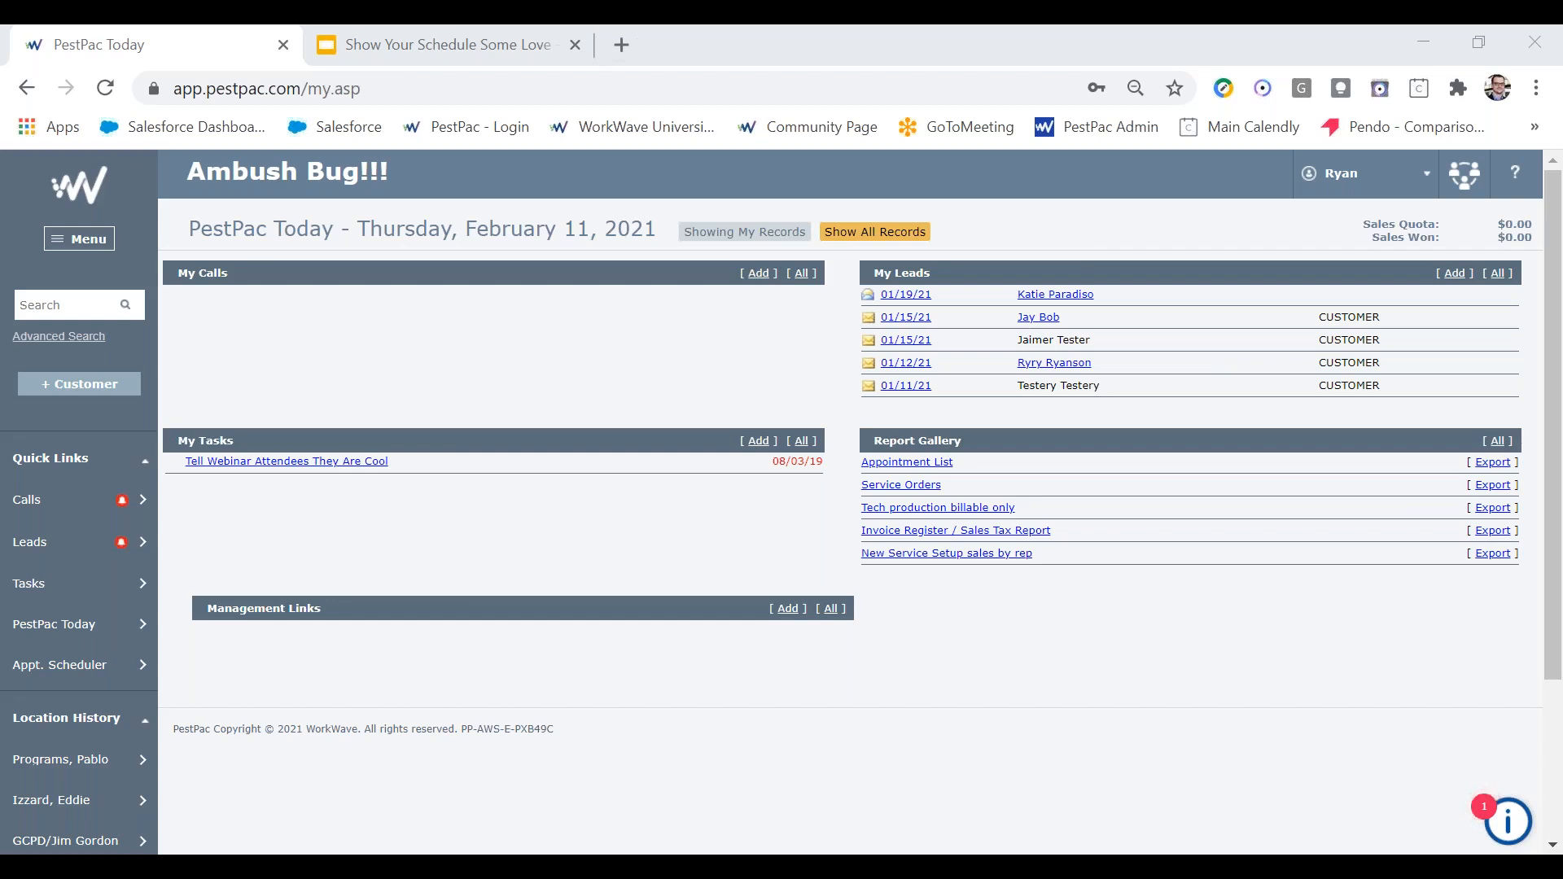
Step: Open the Appointment Scheduler and refresh it to show Thursday, February 11, 2021
left_click(61, 683)
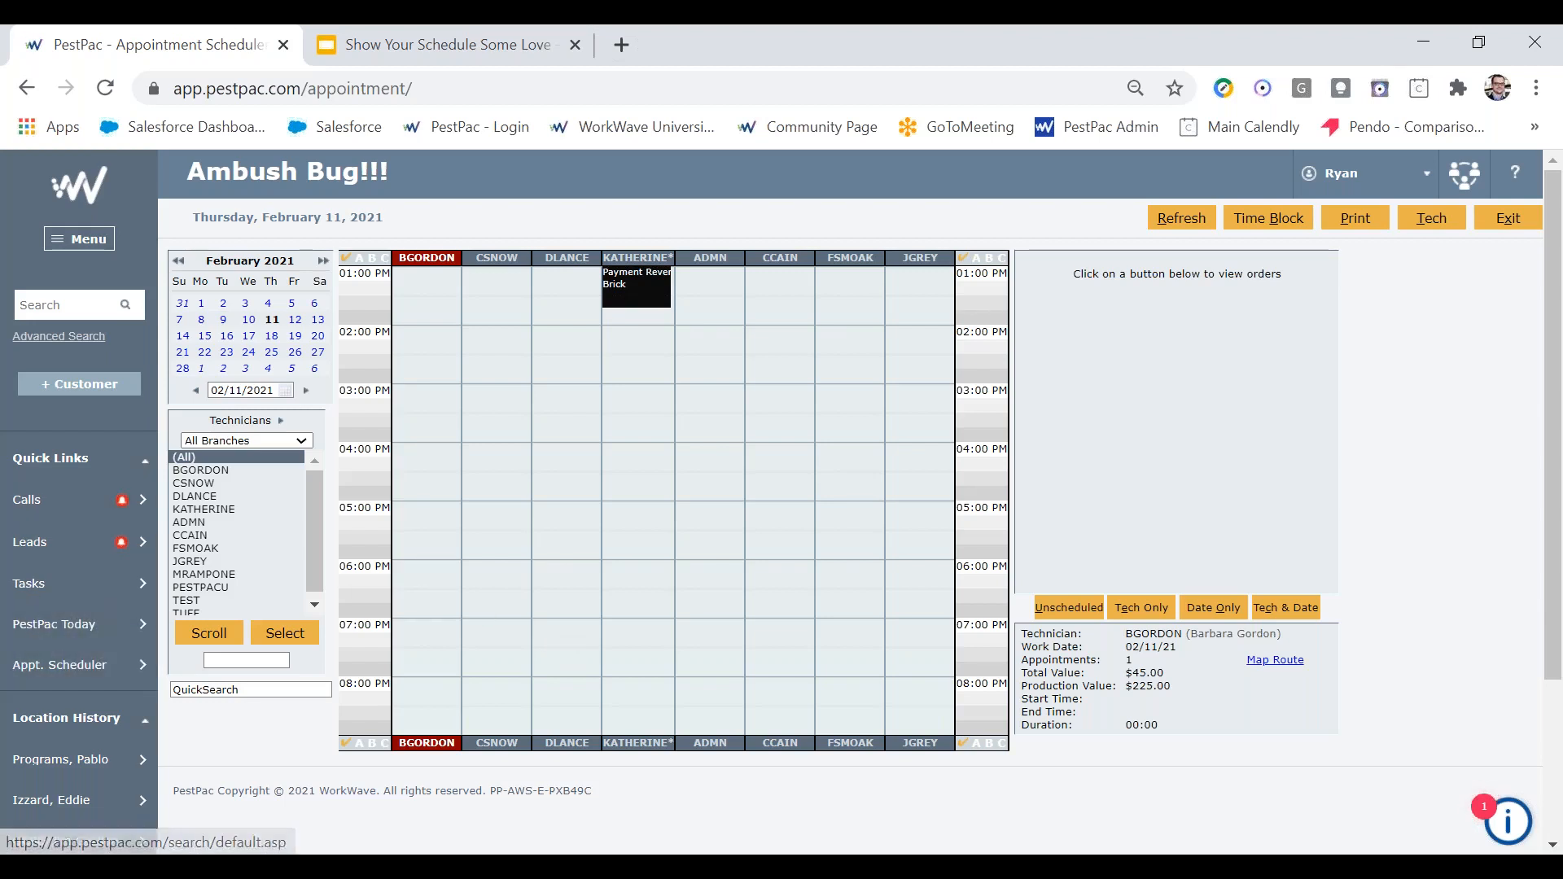
left_click(88, 240)
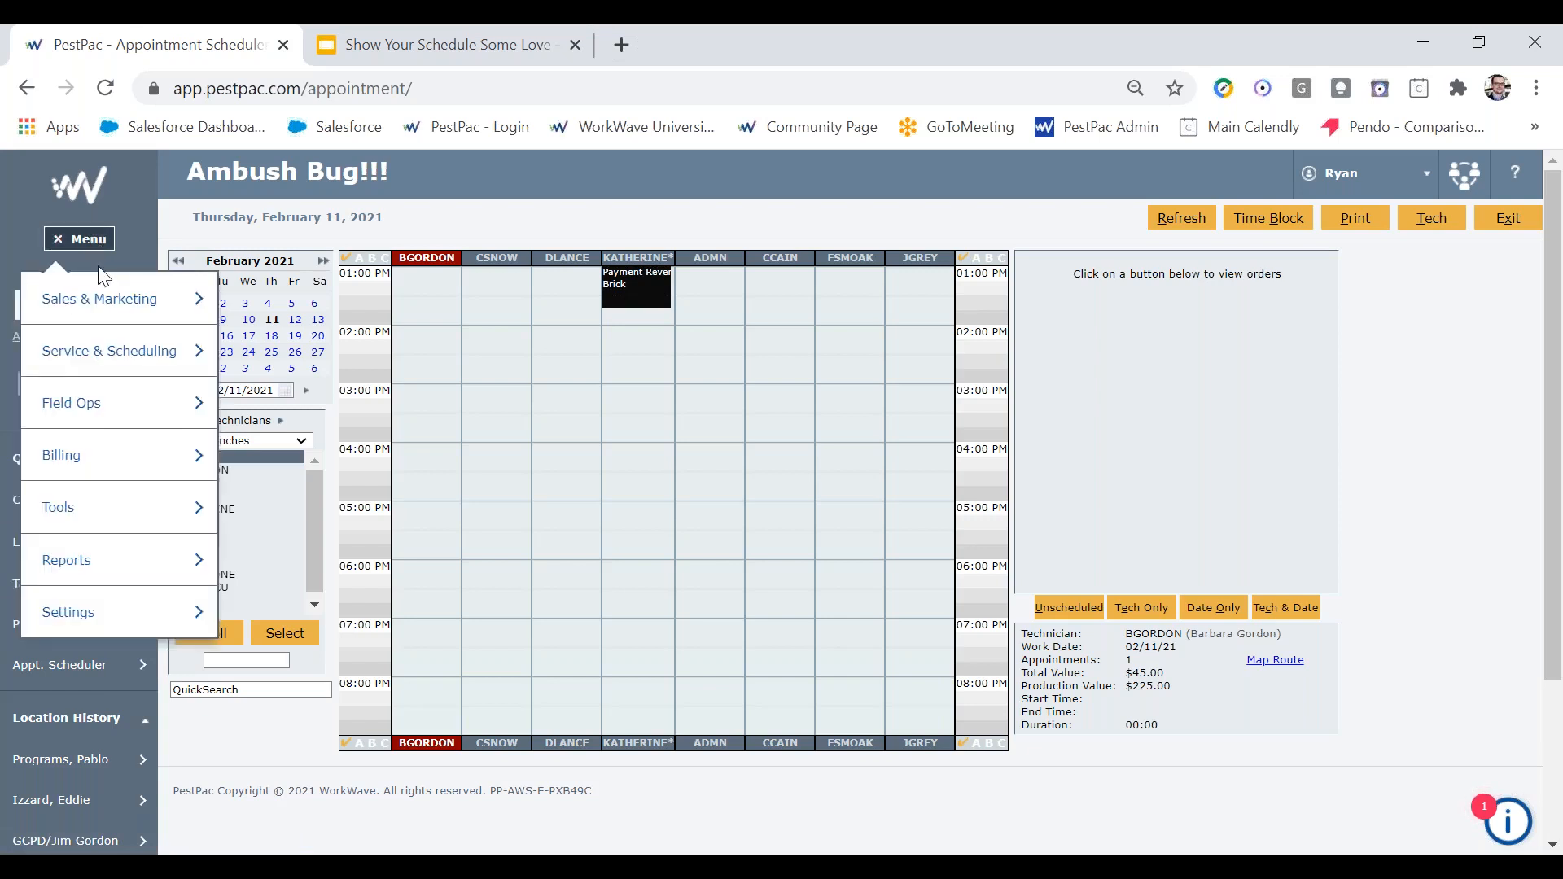
mouse_move(107, 368)
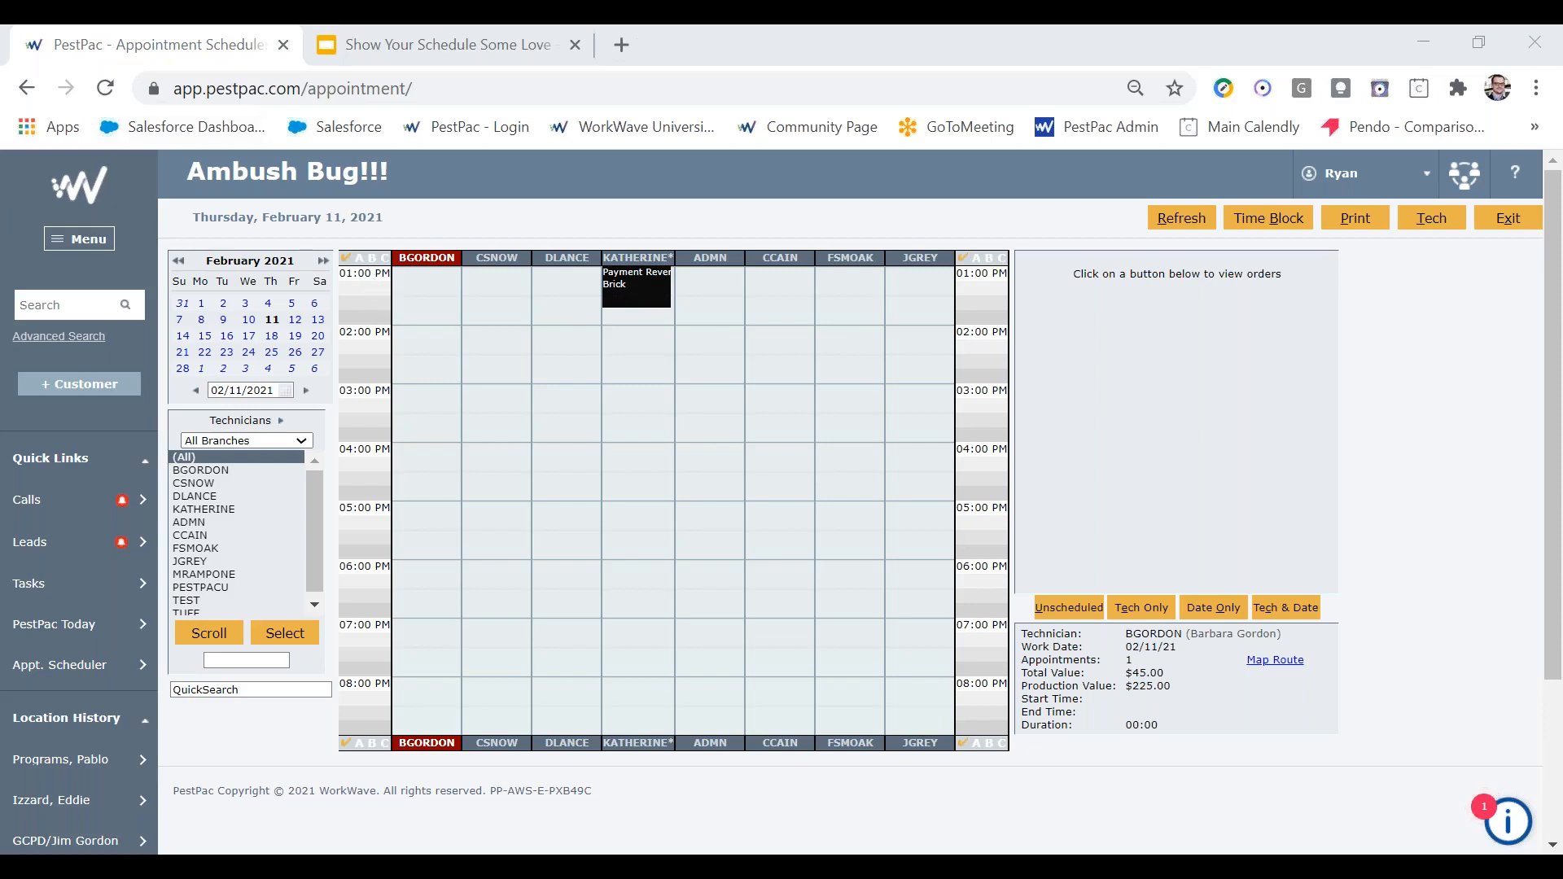
left_click(324, 261)
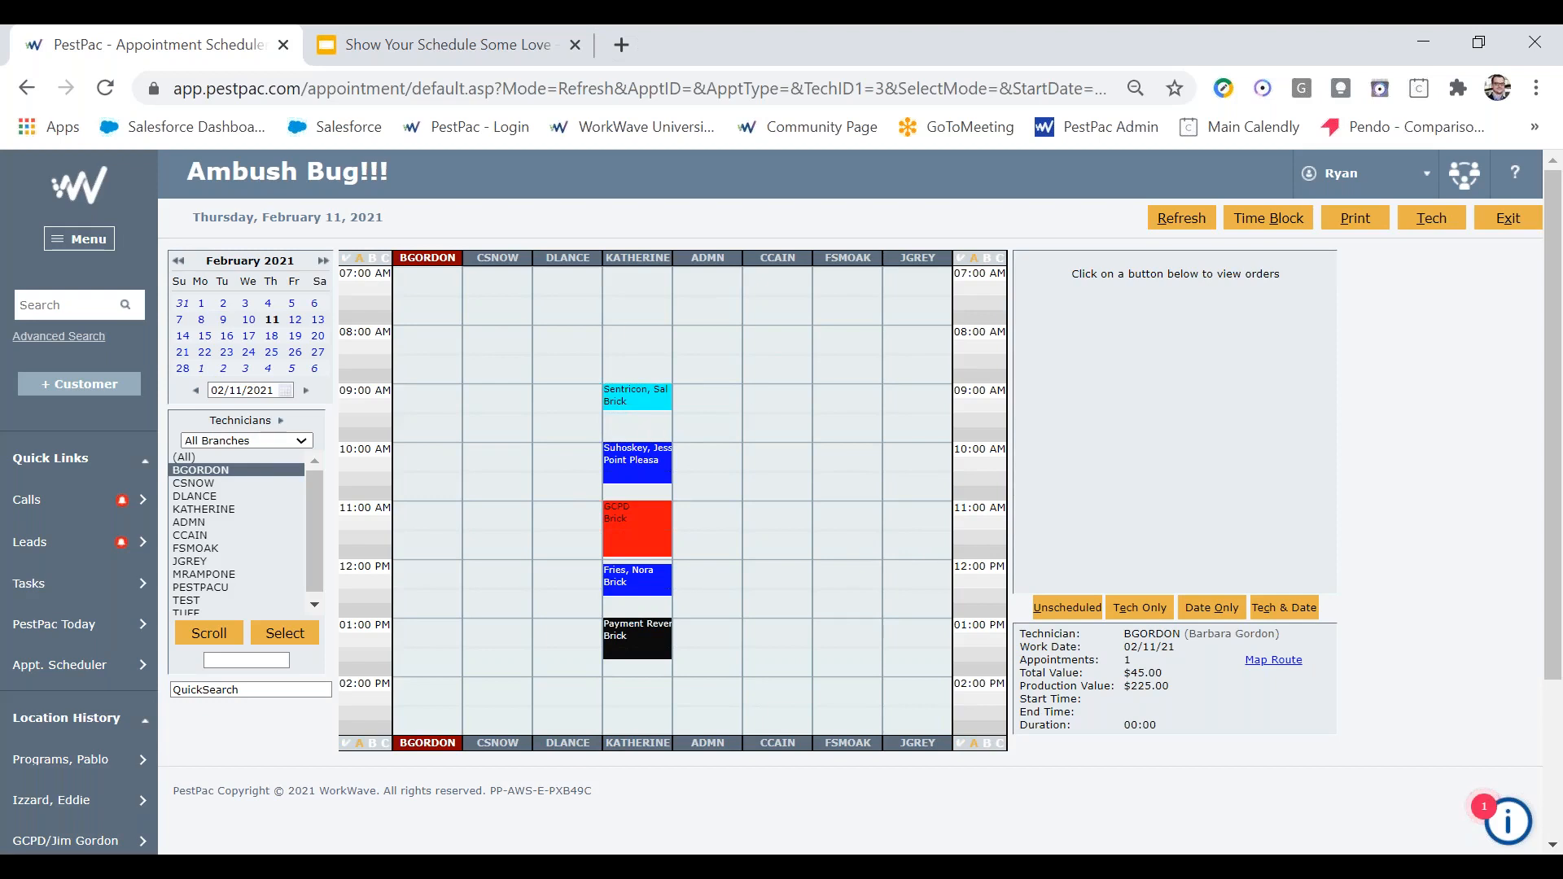
mouse_move(635, 407)
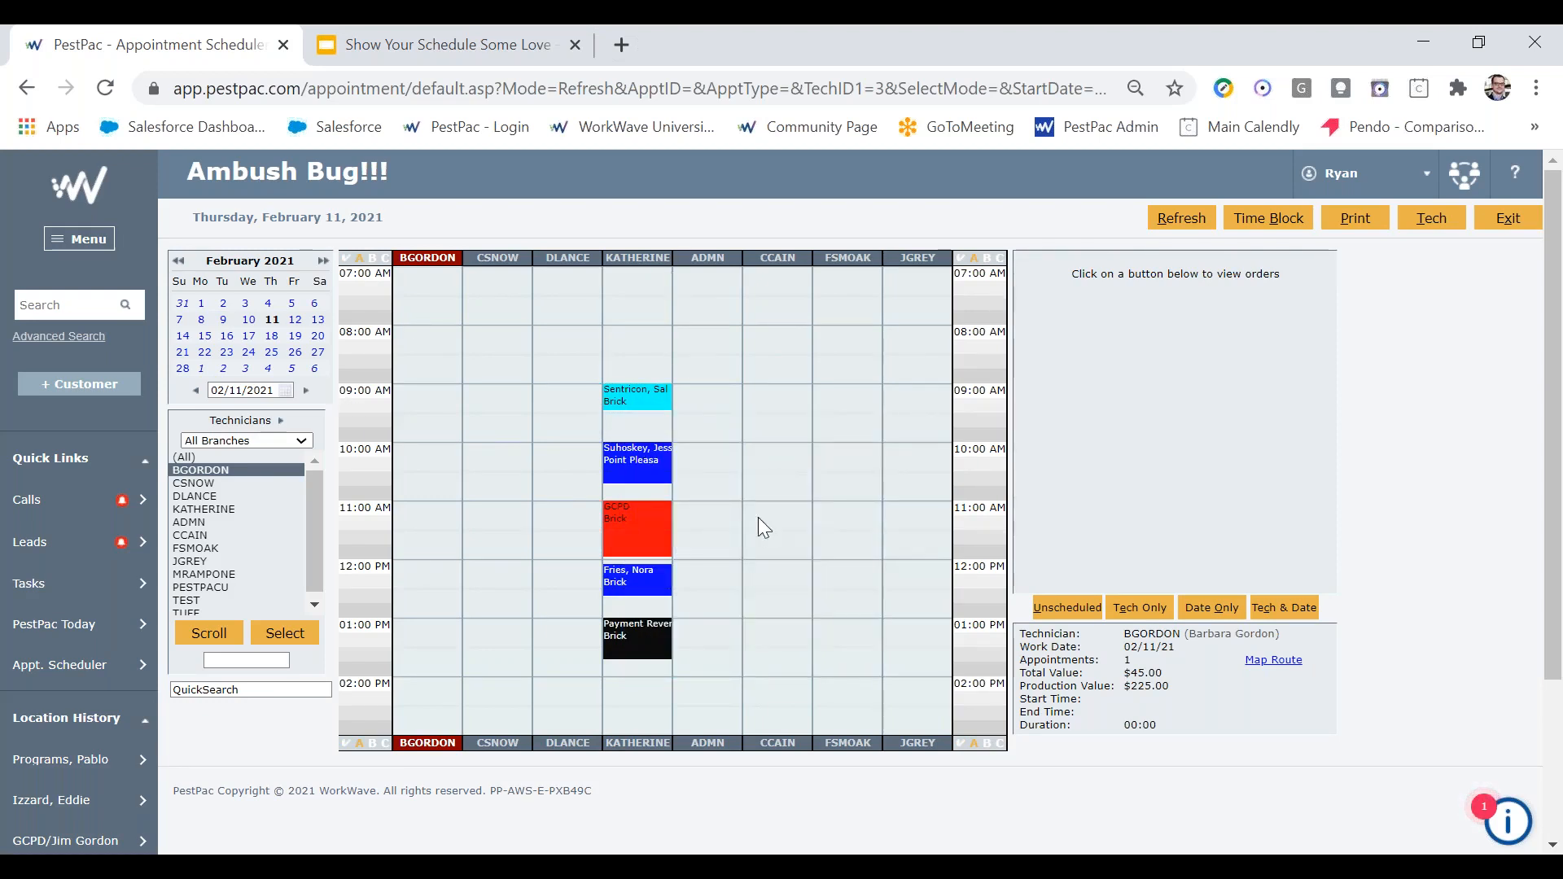
Step: Open the 9:00 AM appointment's order record, then exit back to the scheduler
double_click(626, 399)
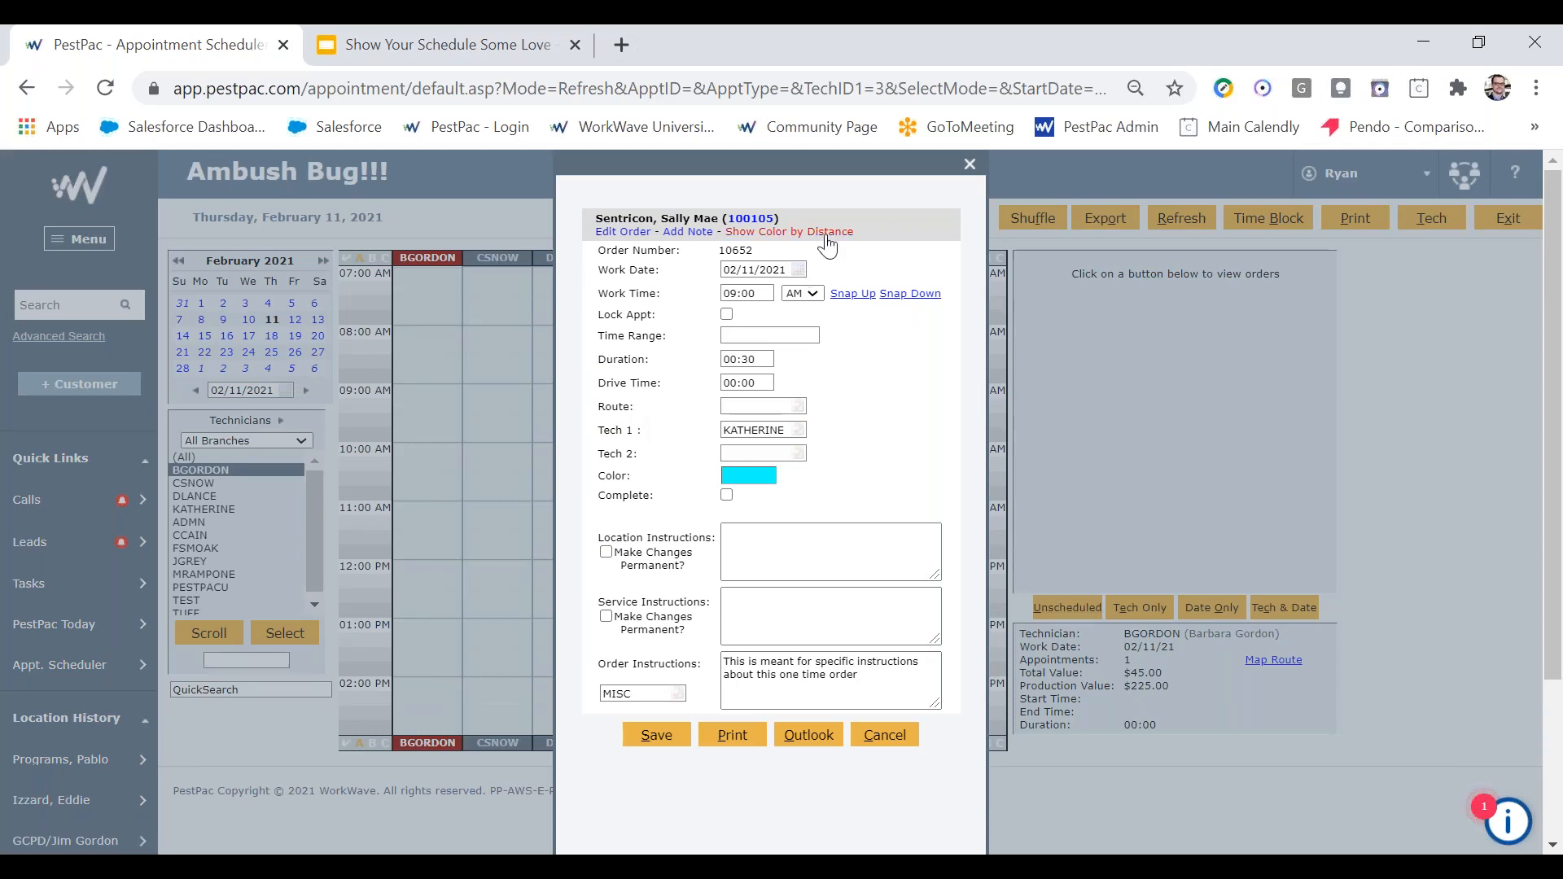
left_click(608, 233)
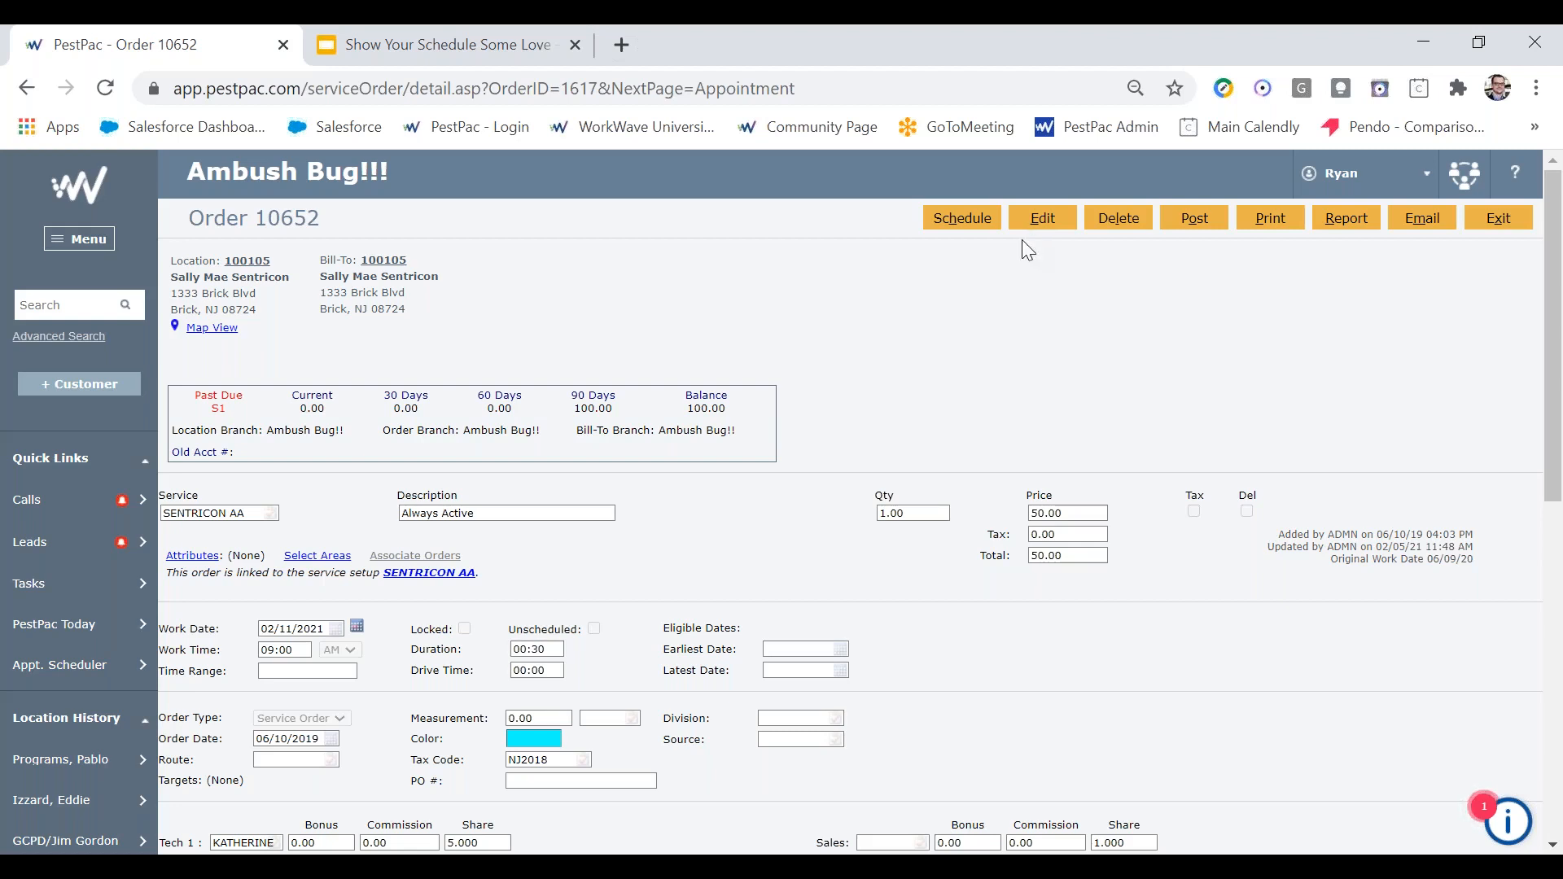
left_click(1516, 226)
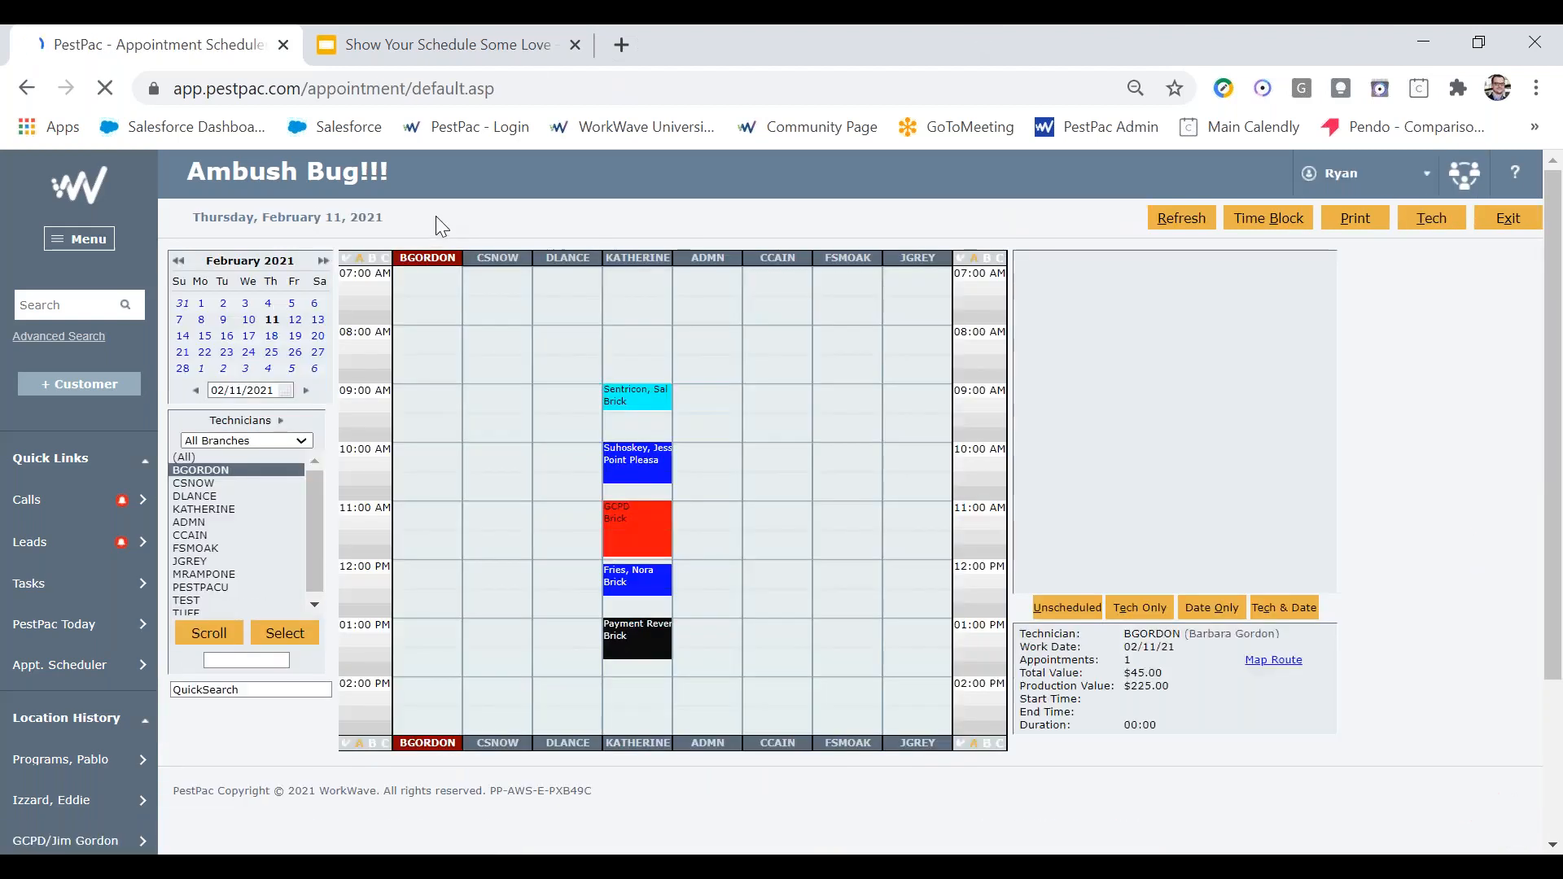
Step: Colour the day's appointments by distance from the 9:00 AM order
mouse_move(632, 409)
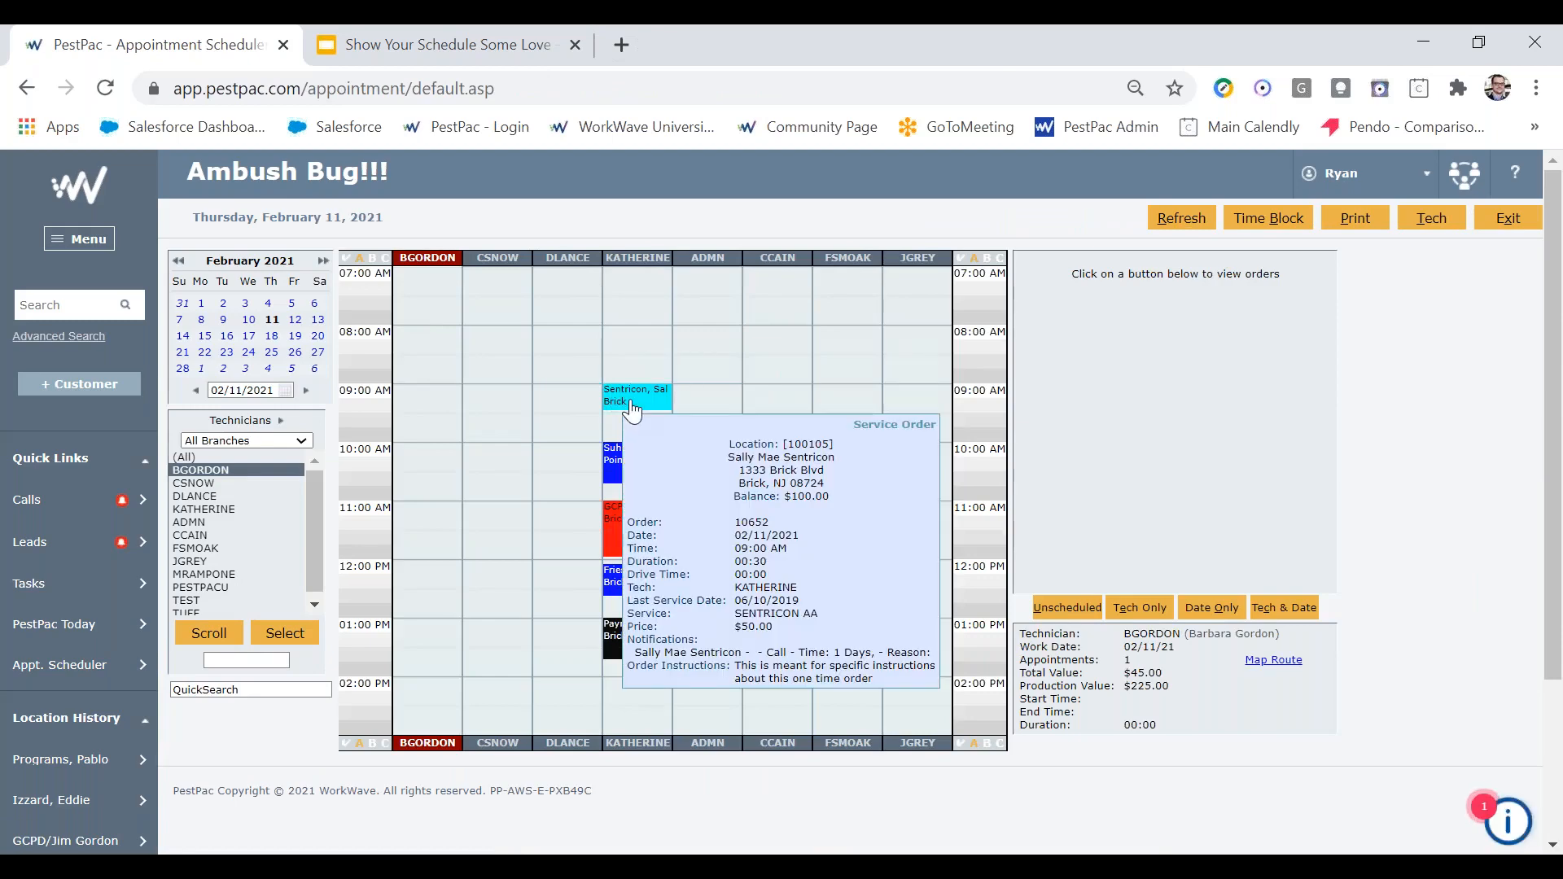
left_click(633, 399)
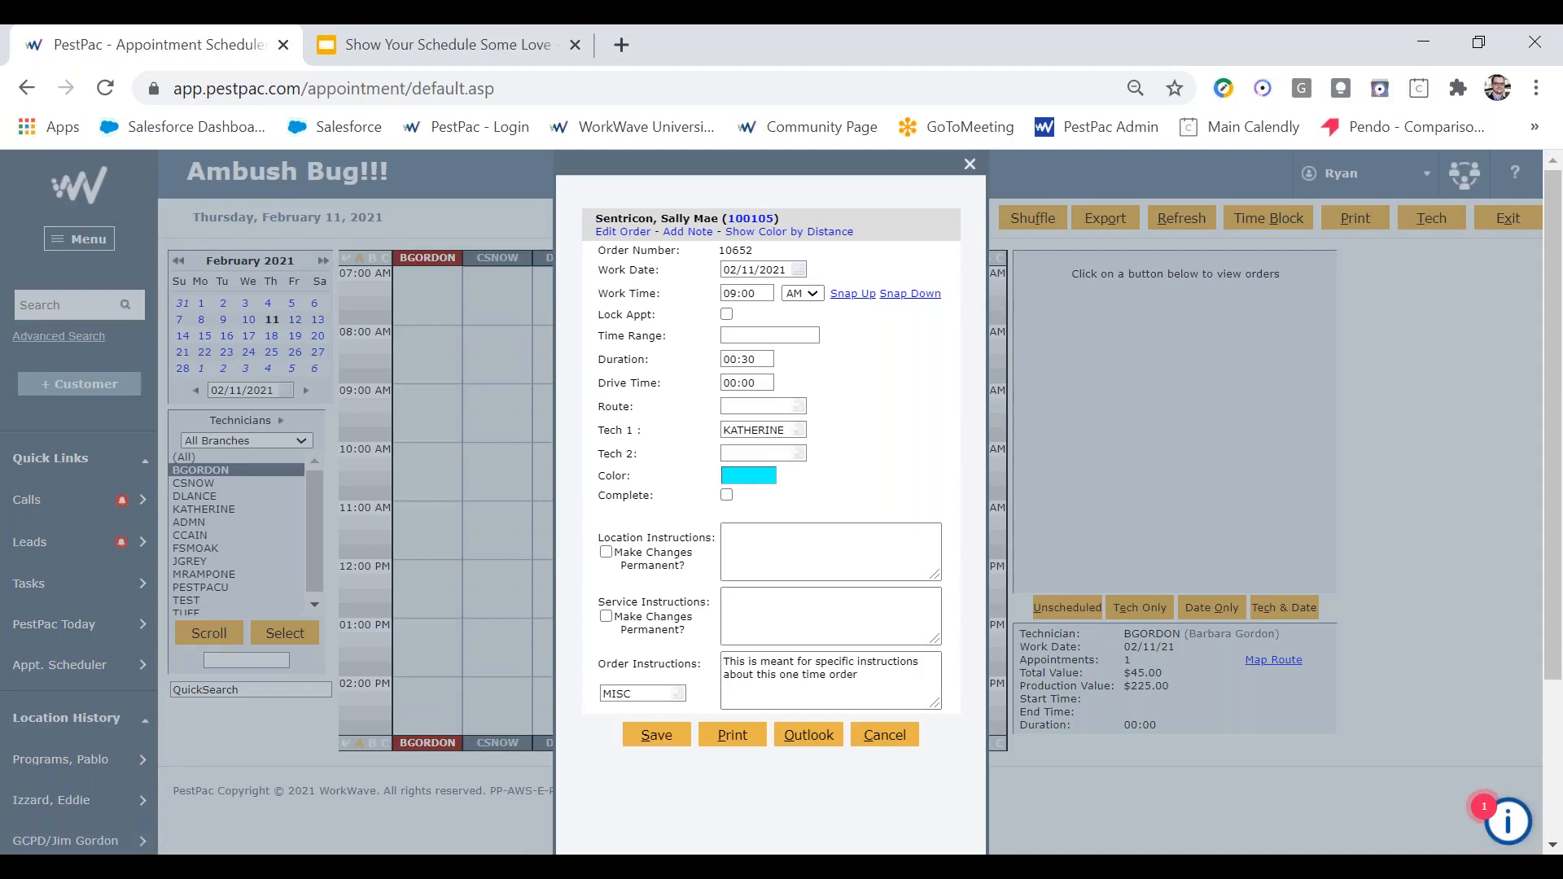
left_click(786, 232)
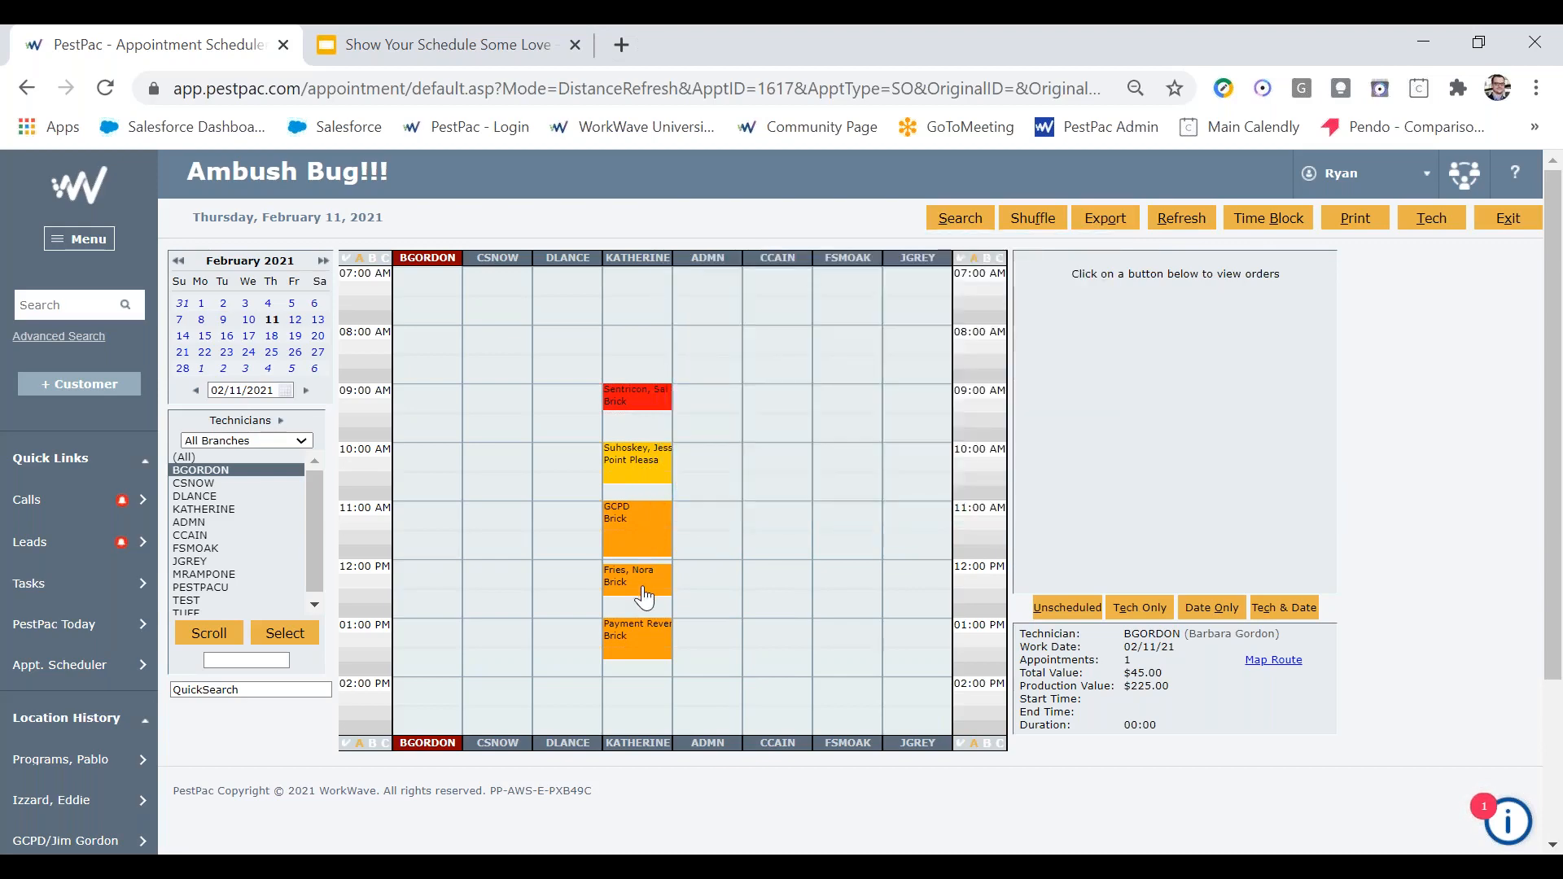
mouse_move(642, 604)
mouse_move(636, 666)
mouse_move(644, 458)
mouse_move(642, 397)
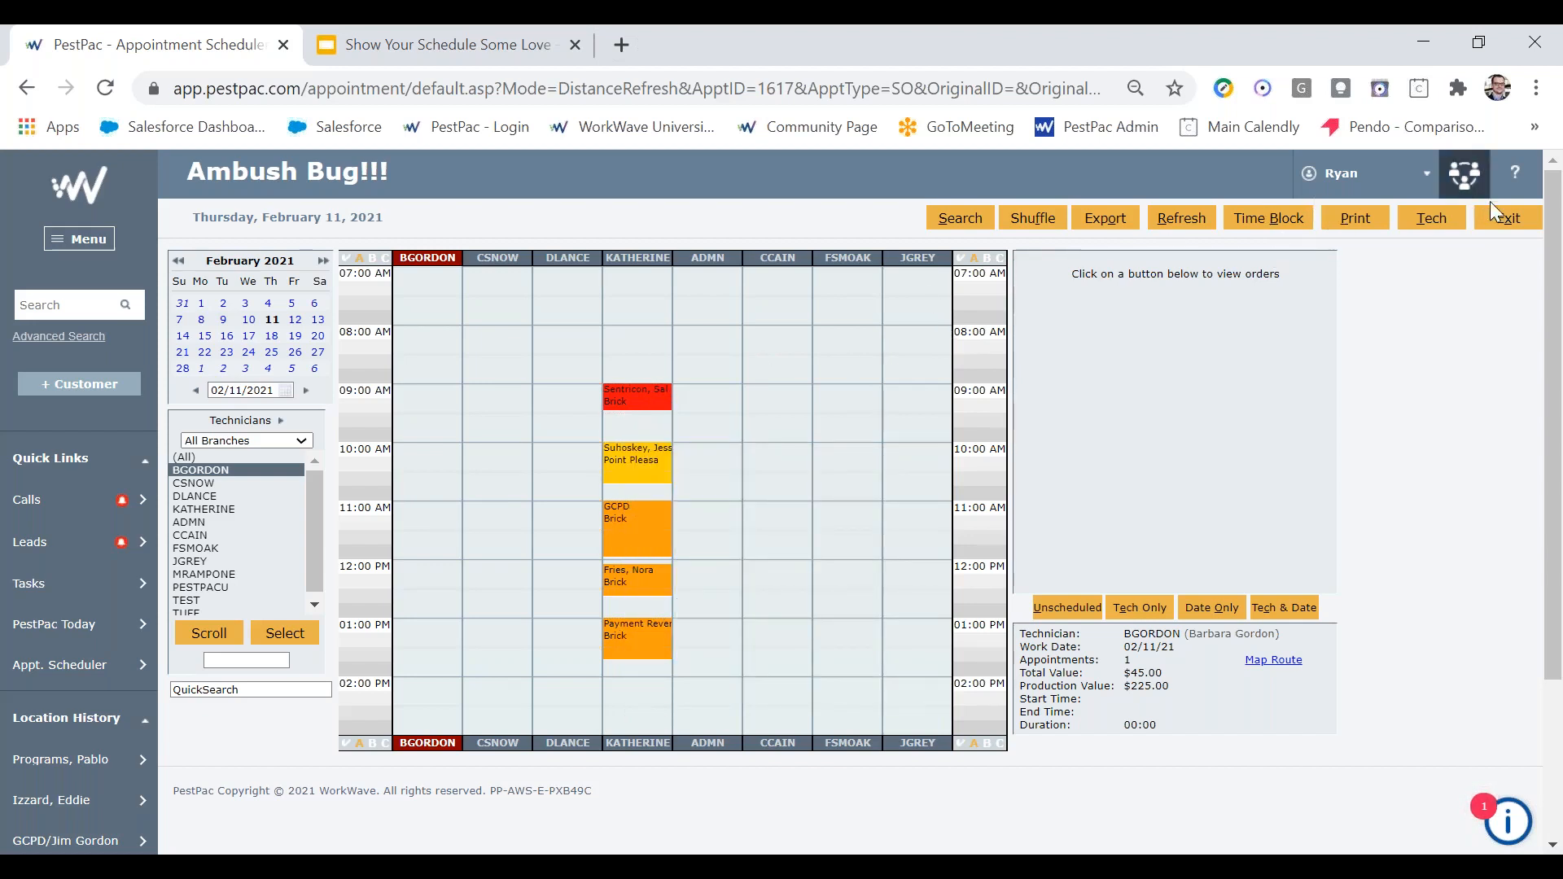
Step: Leave the distance-coloured view, return to the Appointment Scheduler, and open the 10:00 AM order
left_click(1508, 220)
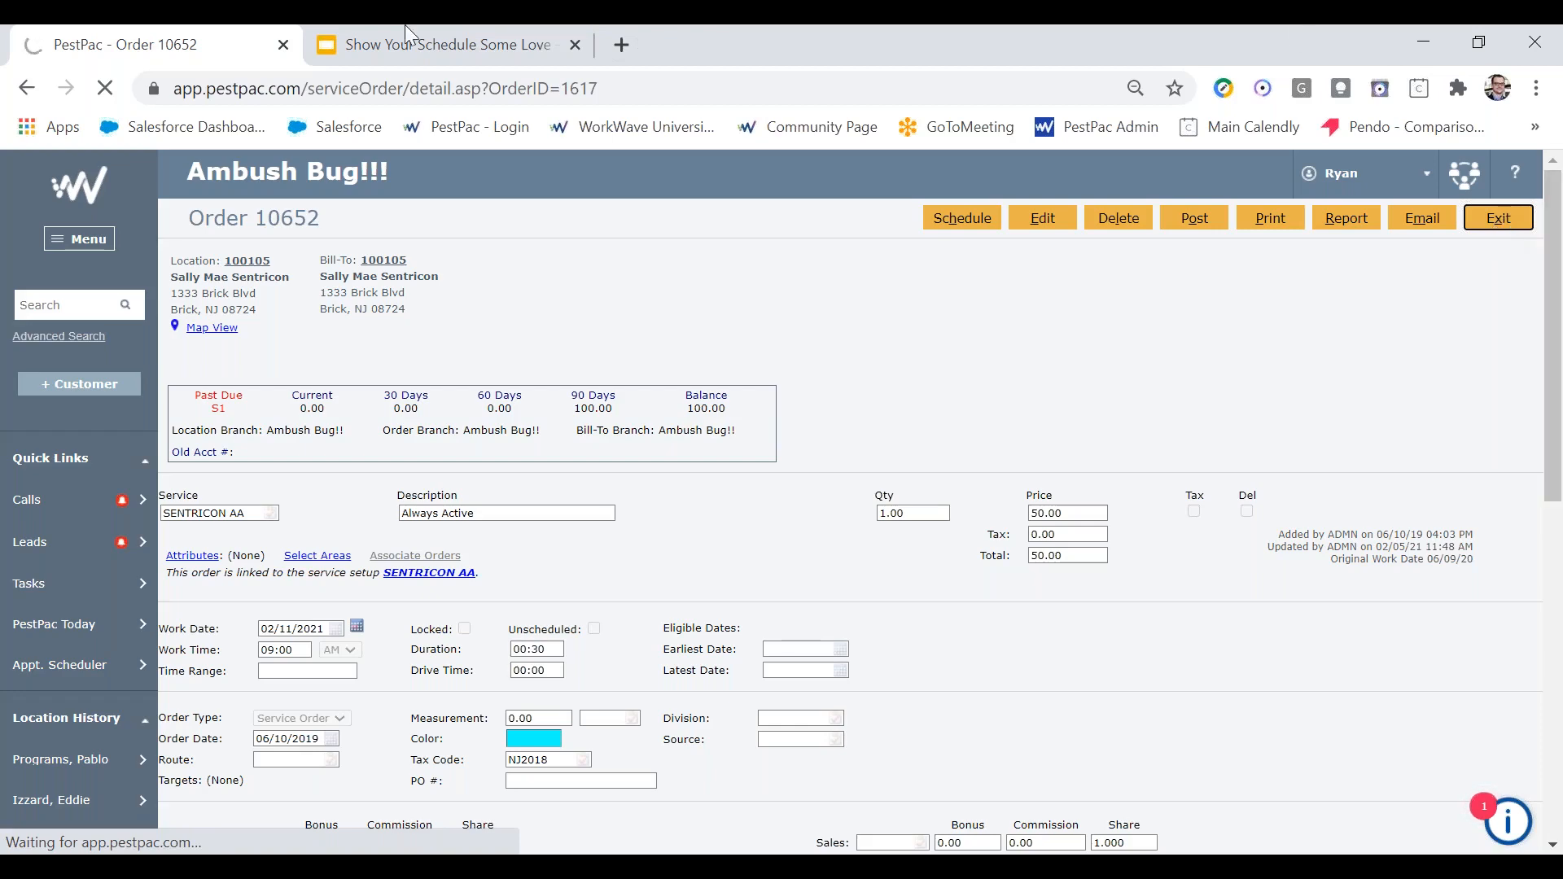
left_click(83, 679)
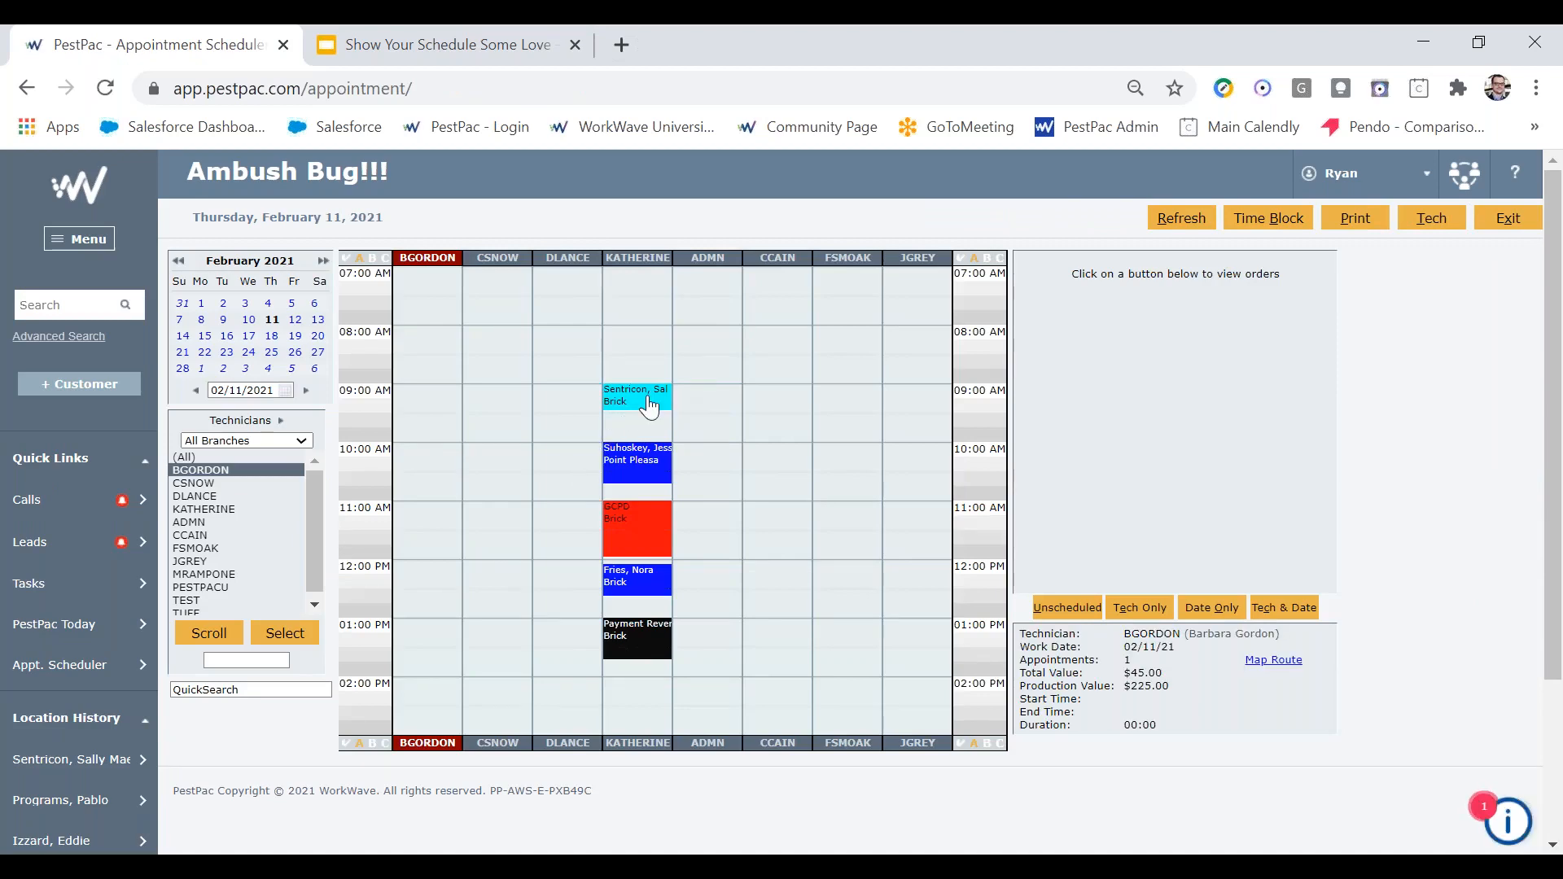
mouse_move(649, 407)
mouse_move(639, 482)
mouse_move(645, 585)
mouse_move(637, 529)
left_click(621, 469)
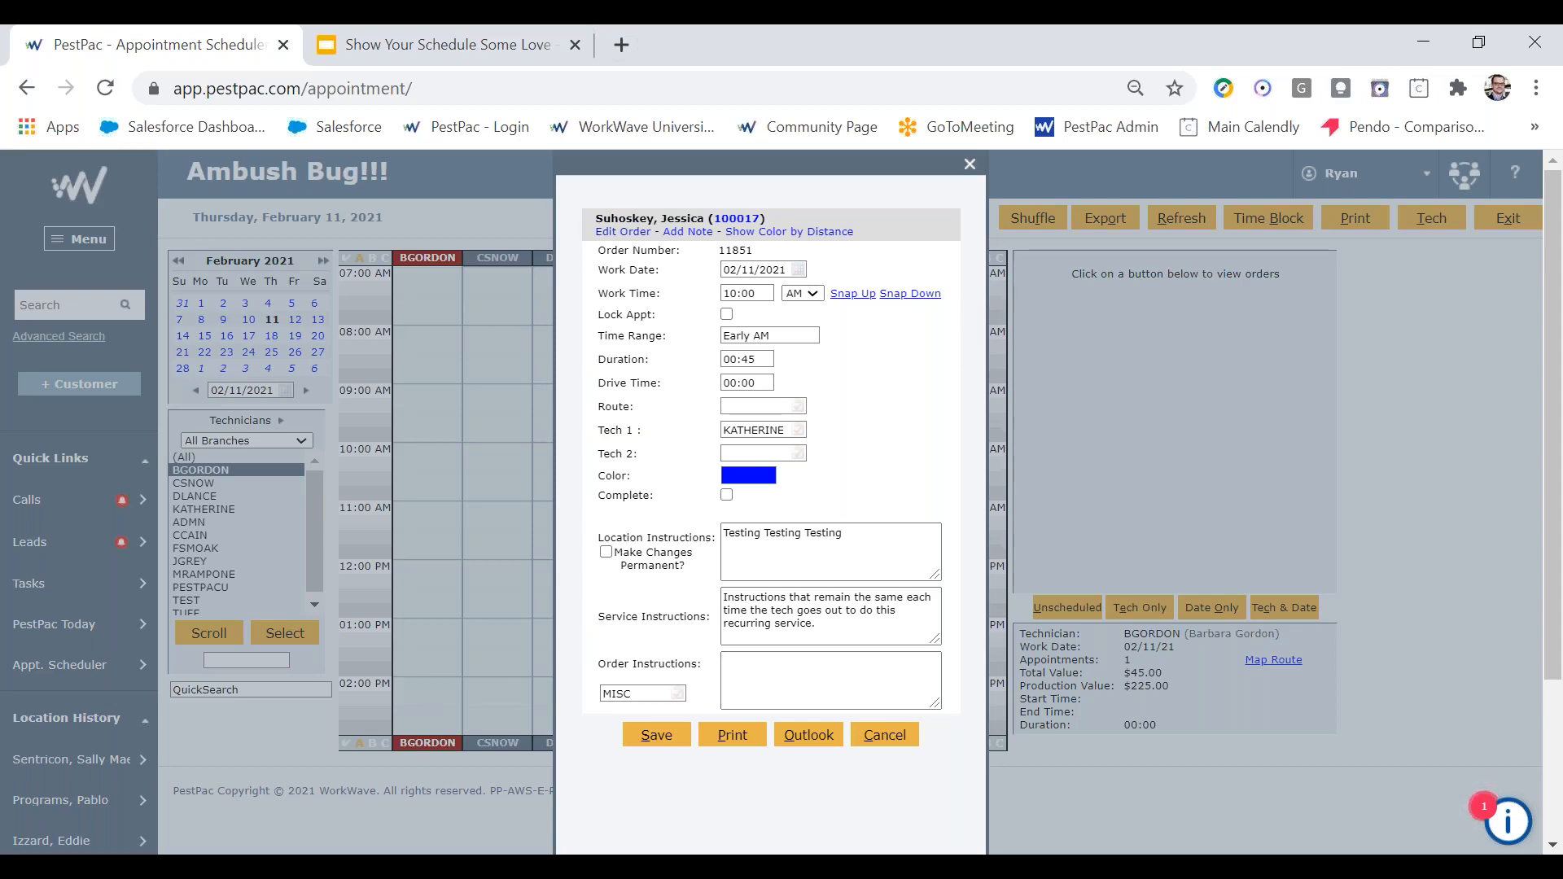
Step: Change the 10:00 AM appointment's colour to green and save it
left_click(746, 477)
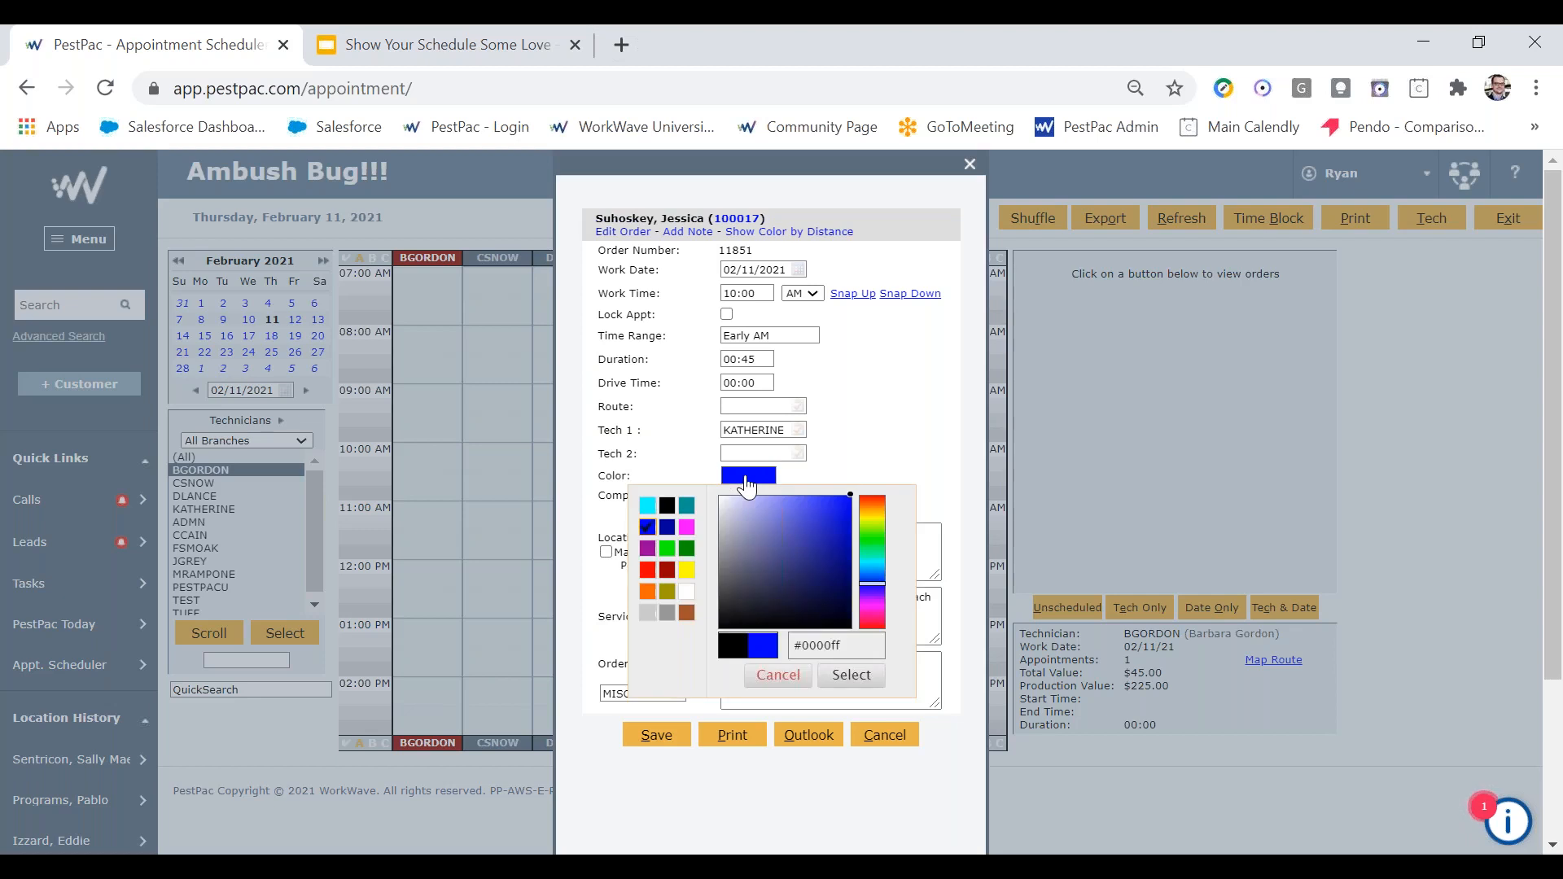
left_click(667, 549)
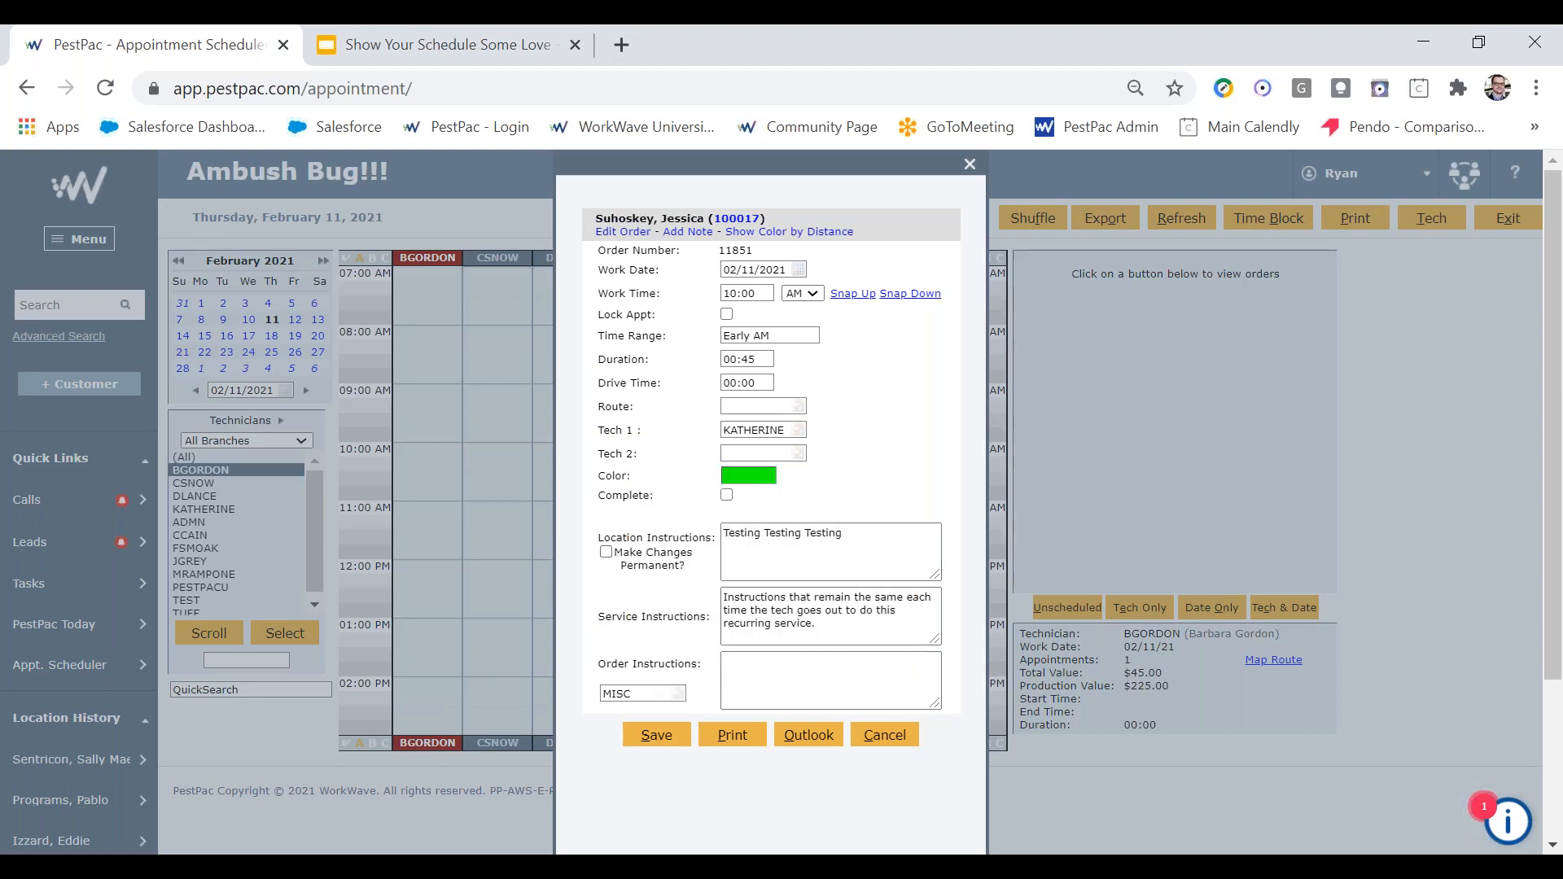
left_click(656, 734)
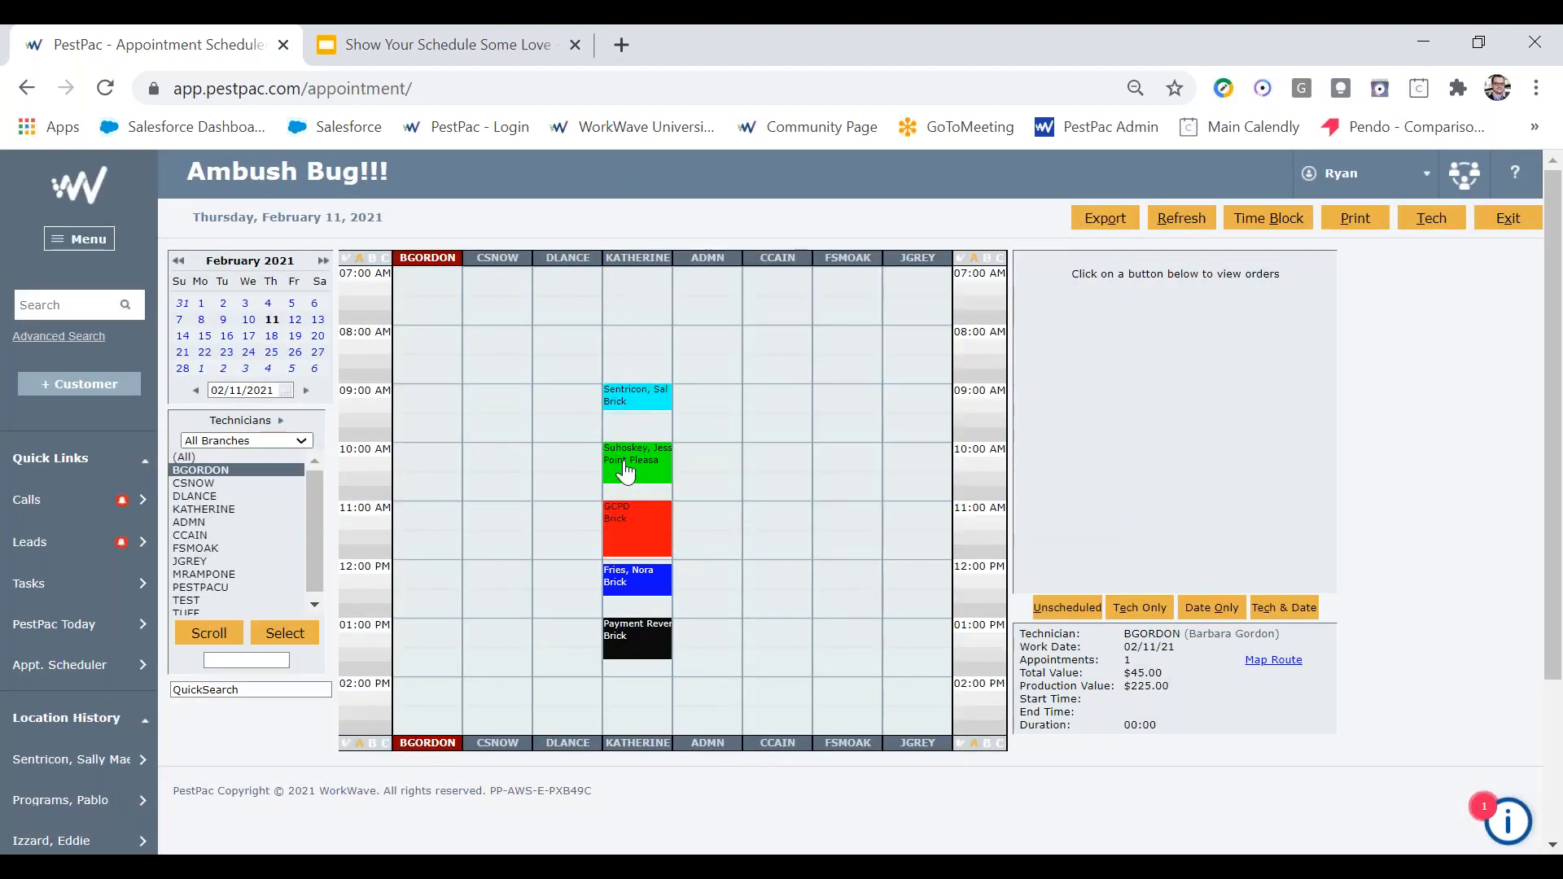
mouse_move(625, 470)
left_click(294, 320)
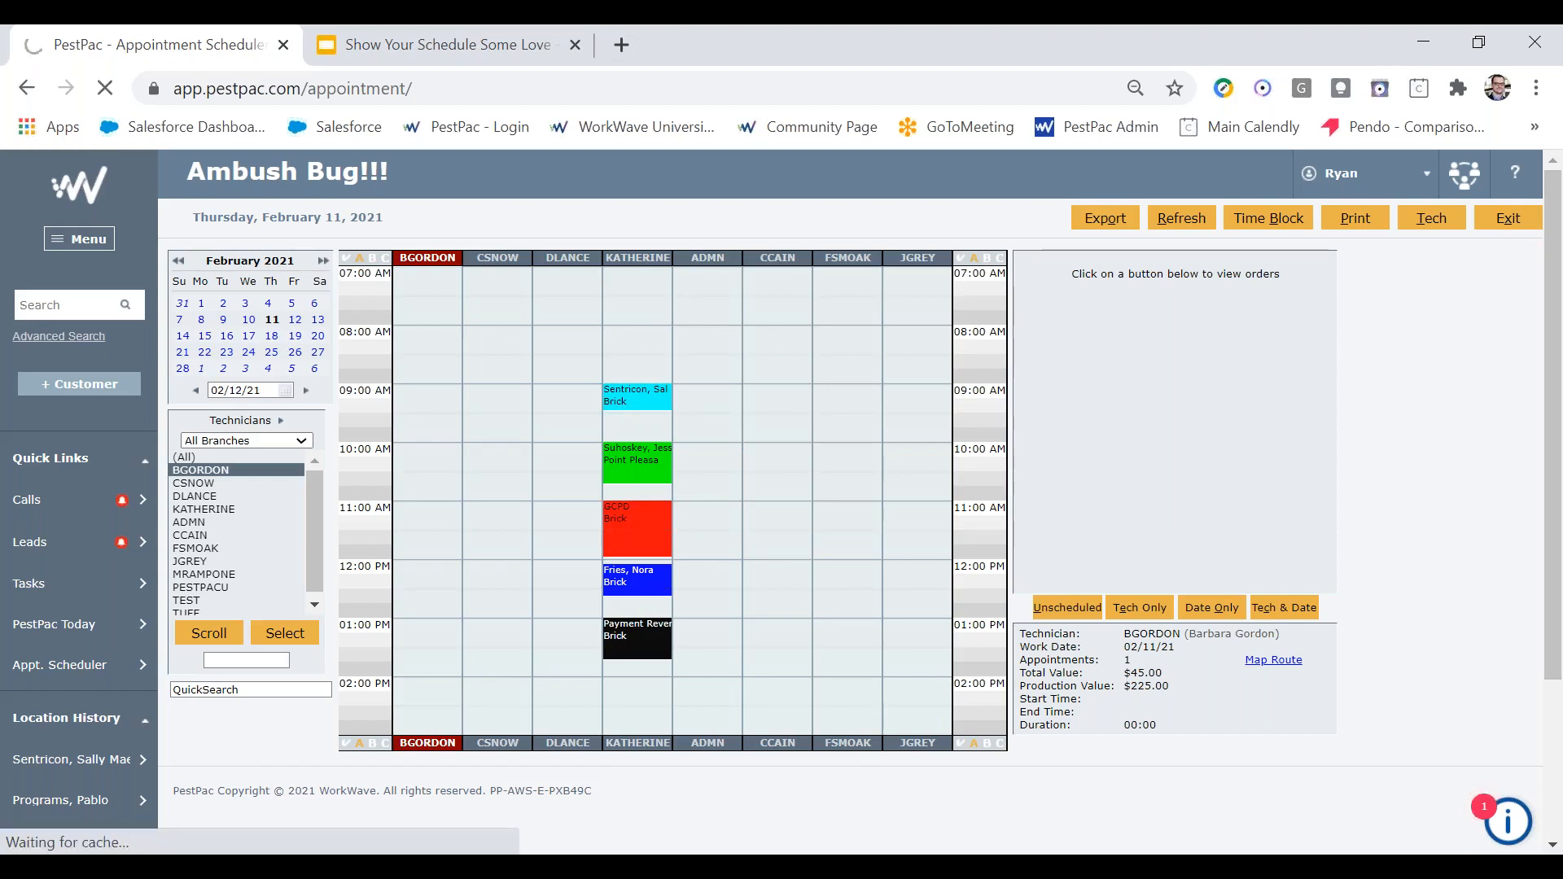
left_click(271, 322)
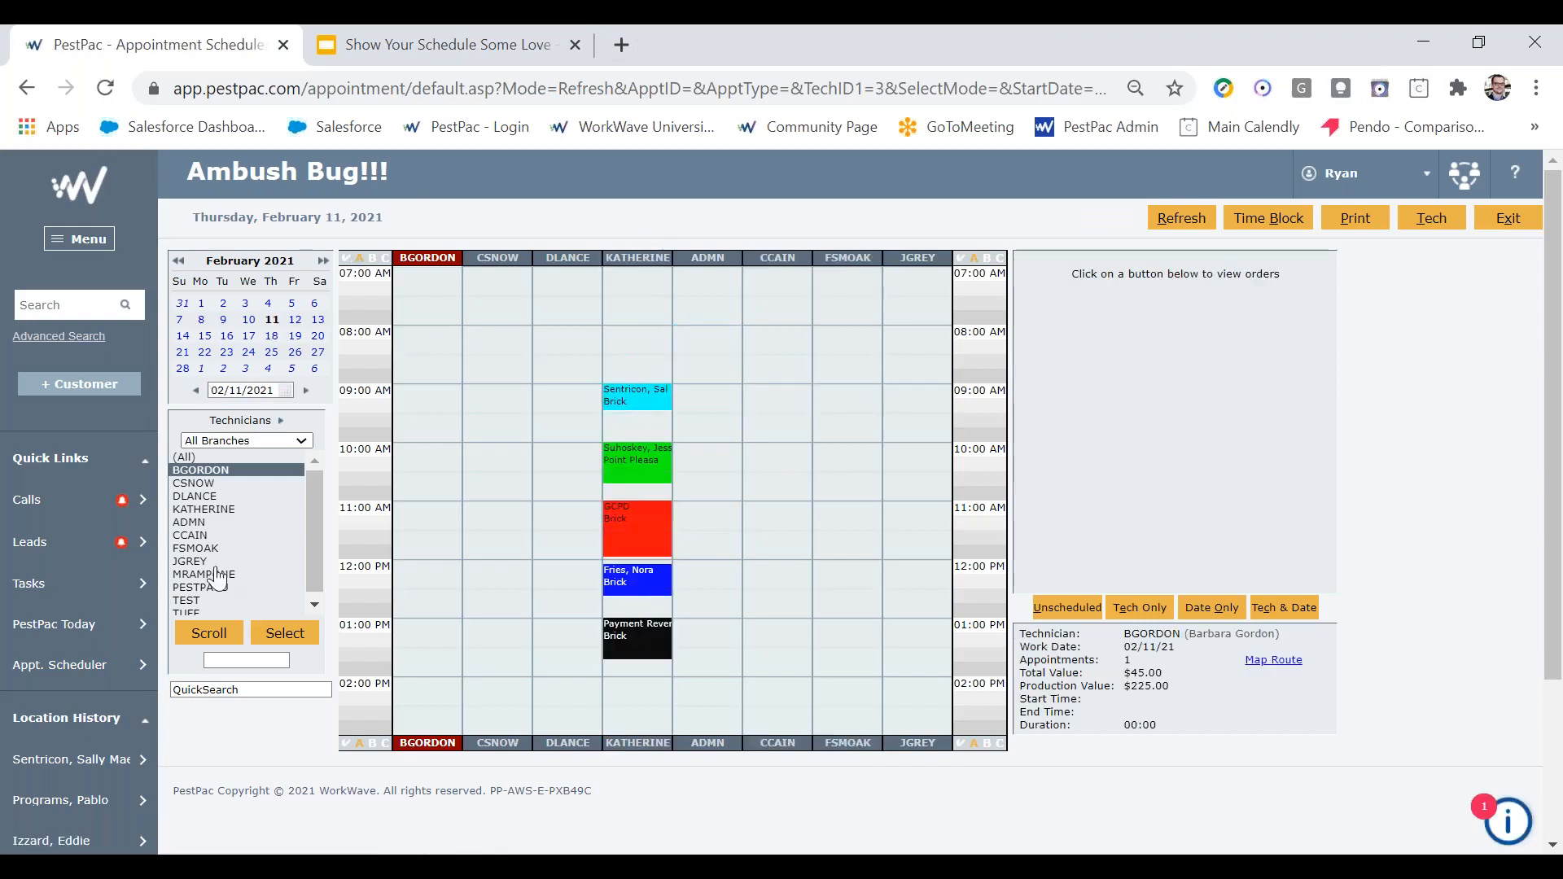
Step: Select the technician under All Branches and show the day summary: 5 appointments, $297.00
left_click(210, 510, "ctrl")
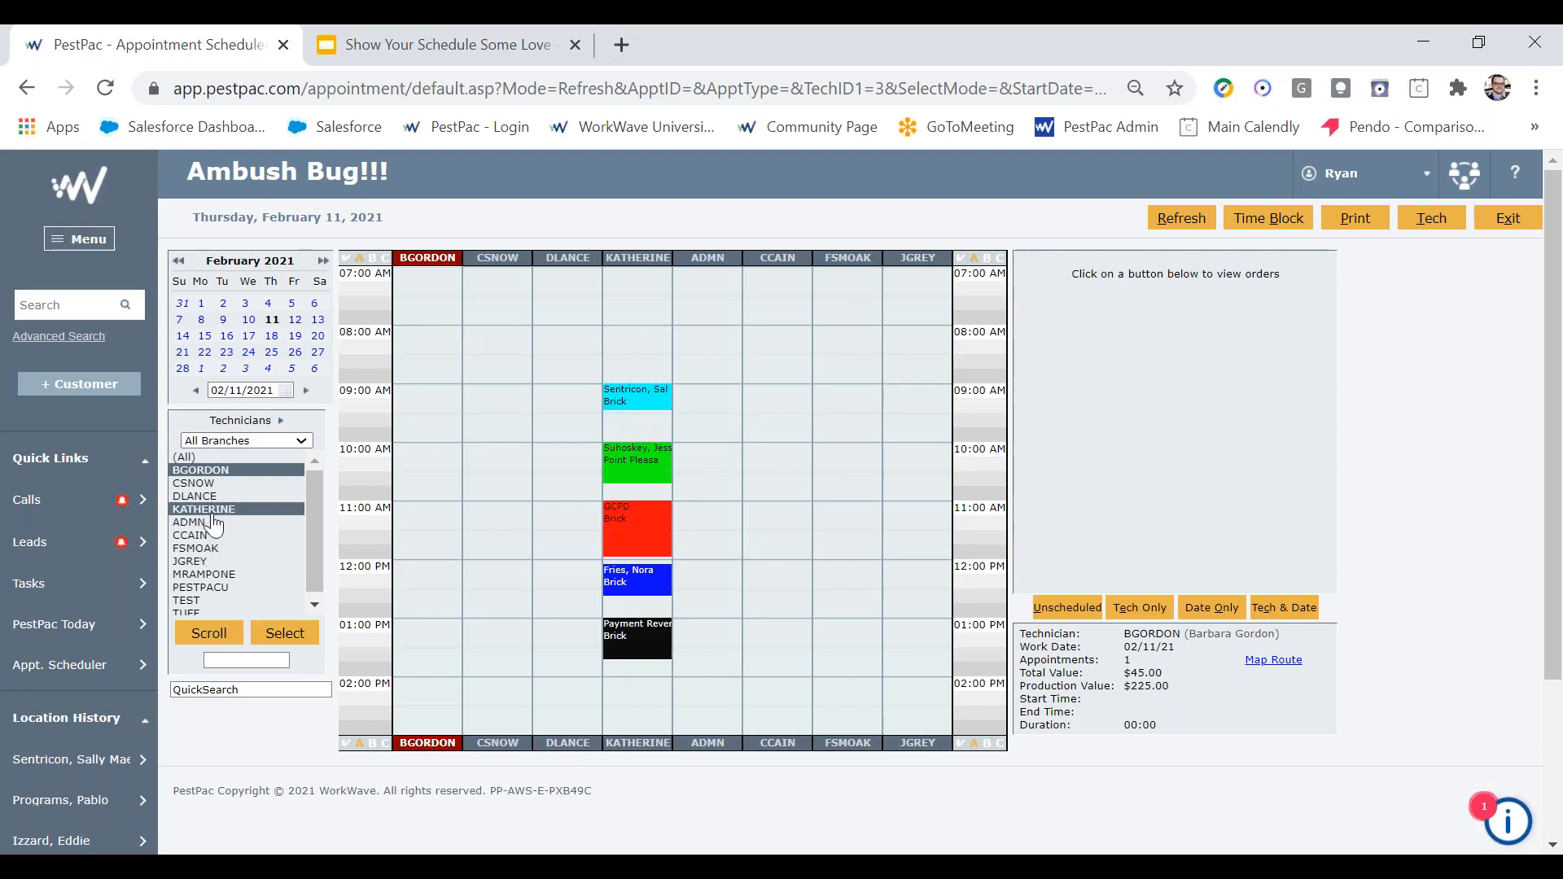
left_click(241, 441)
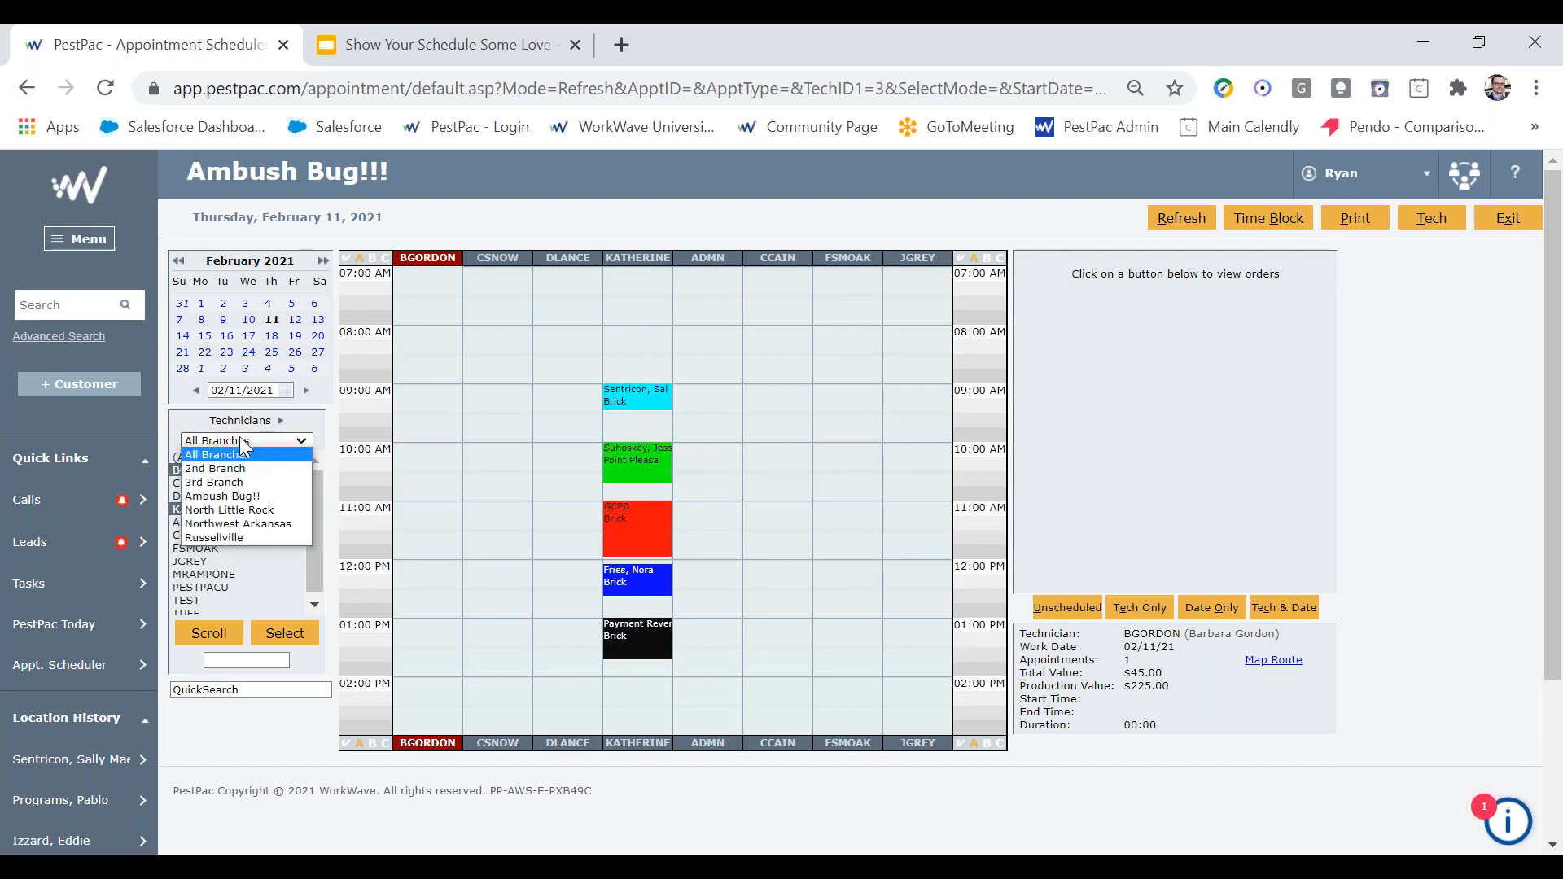
left_click(240, 441)
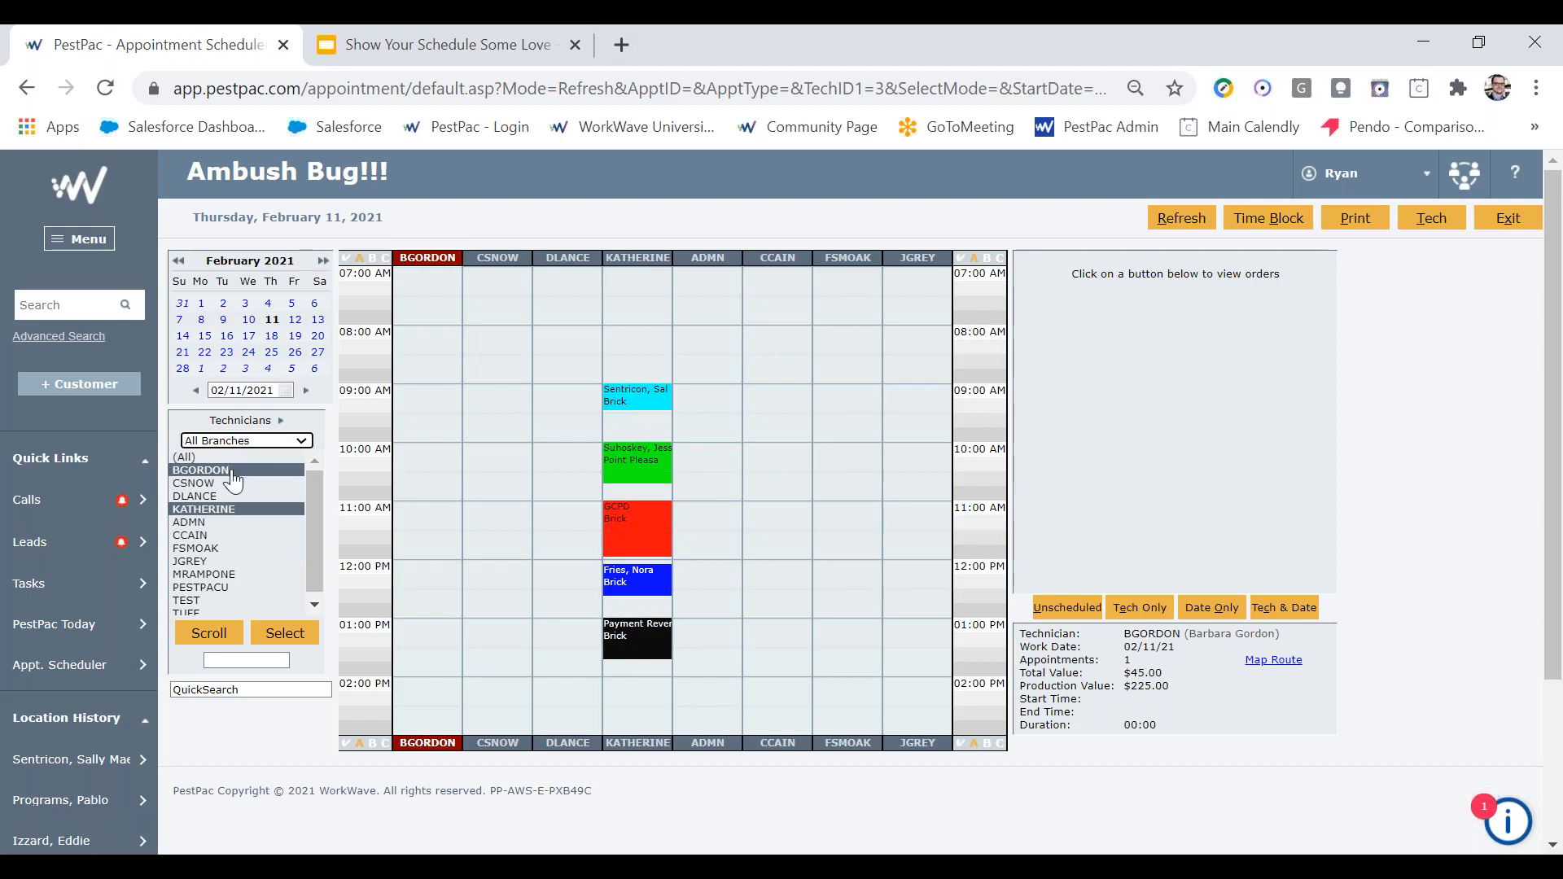
left_click(248, 443)
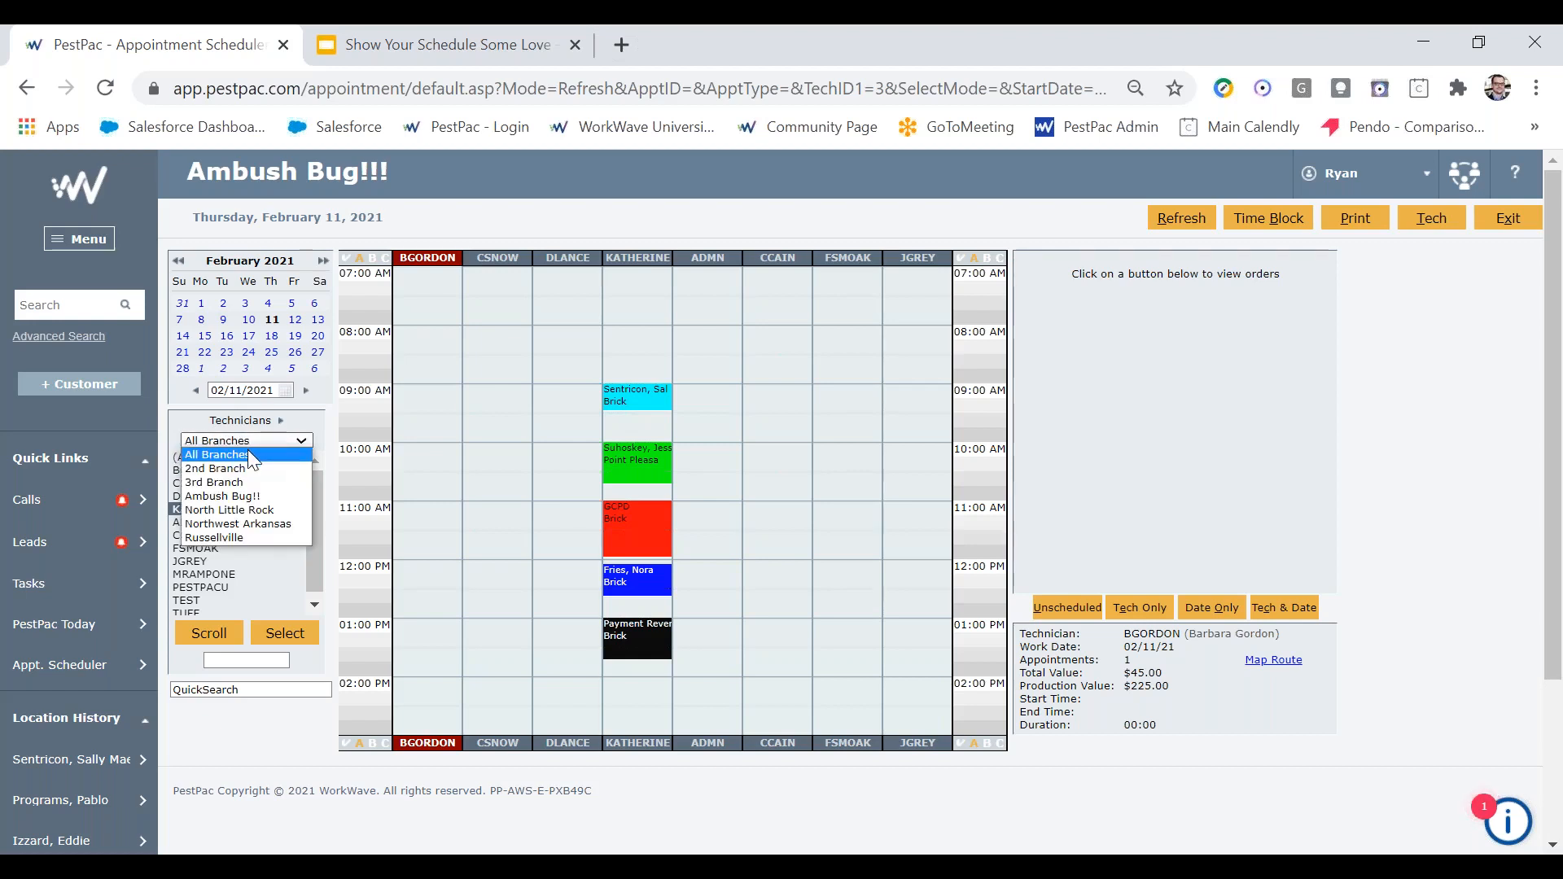
left_click(296, 416)
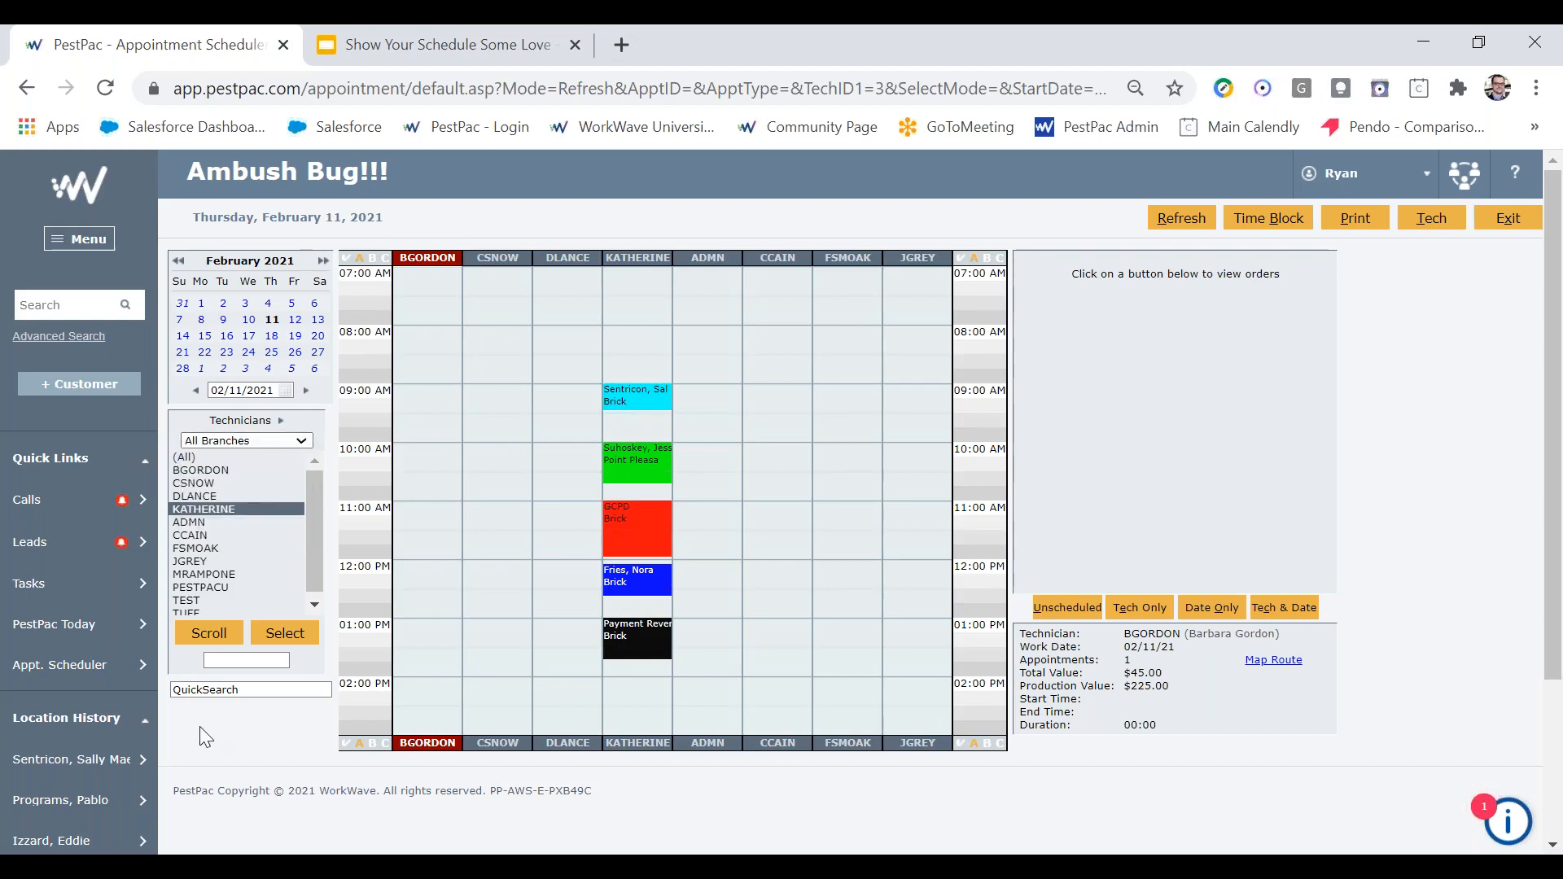
left_click(230, 690)
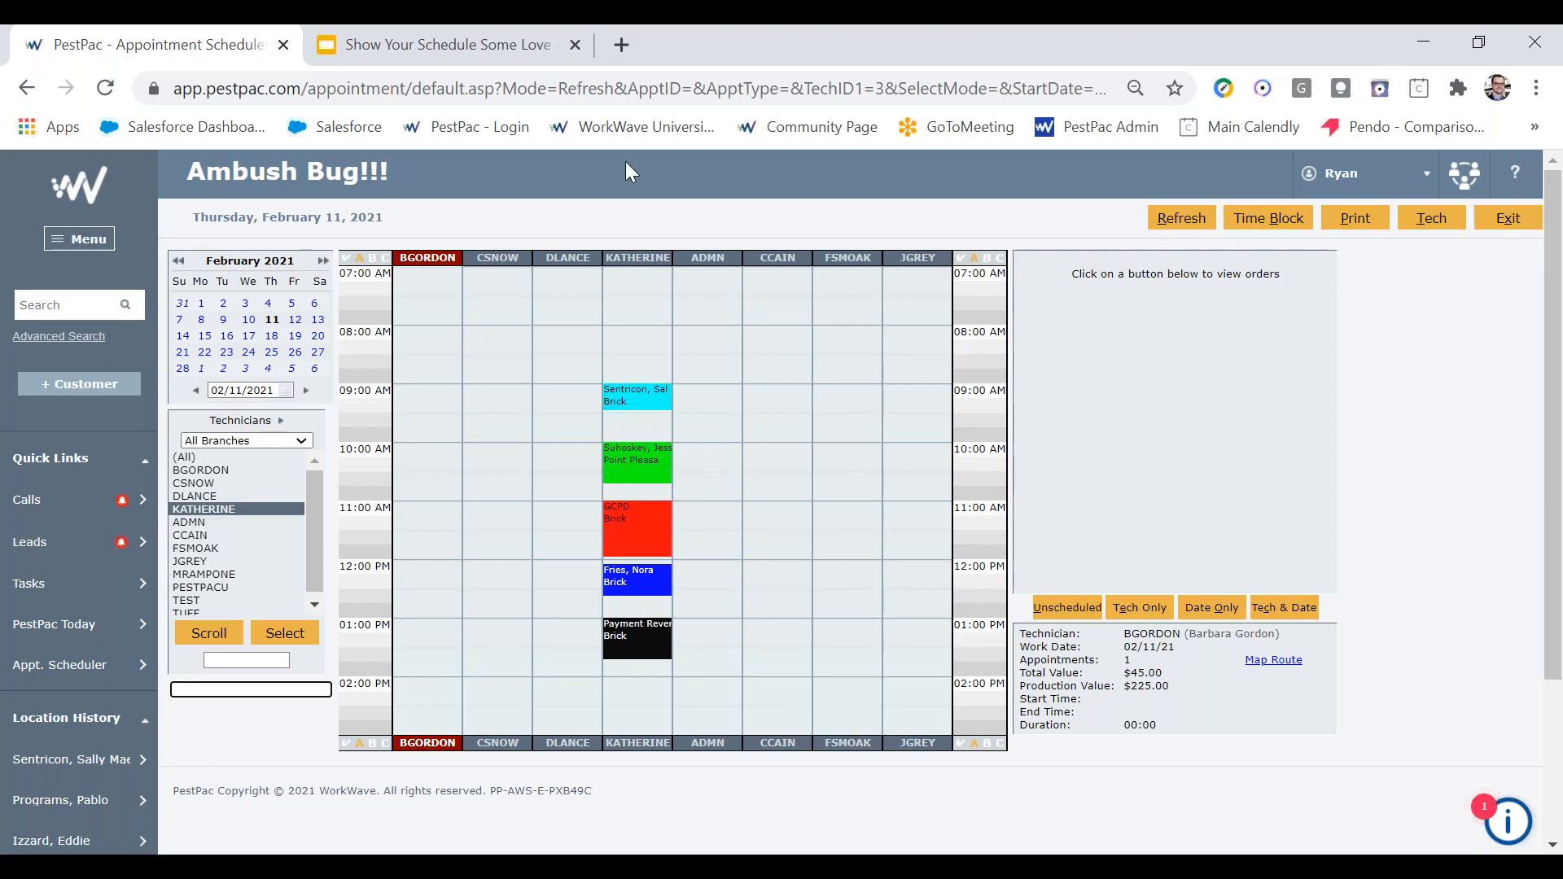
left_click(648, 265)
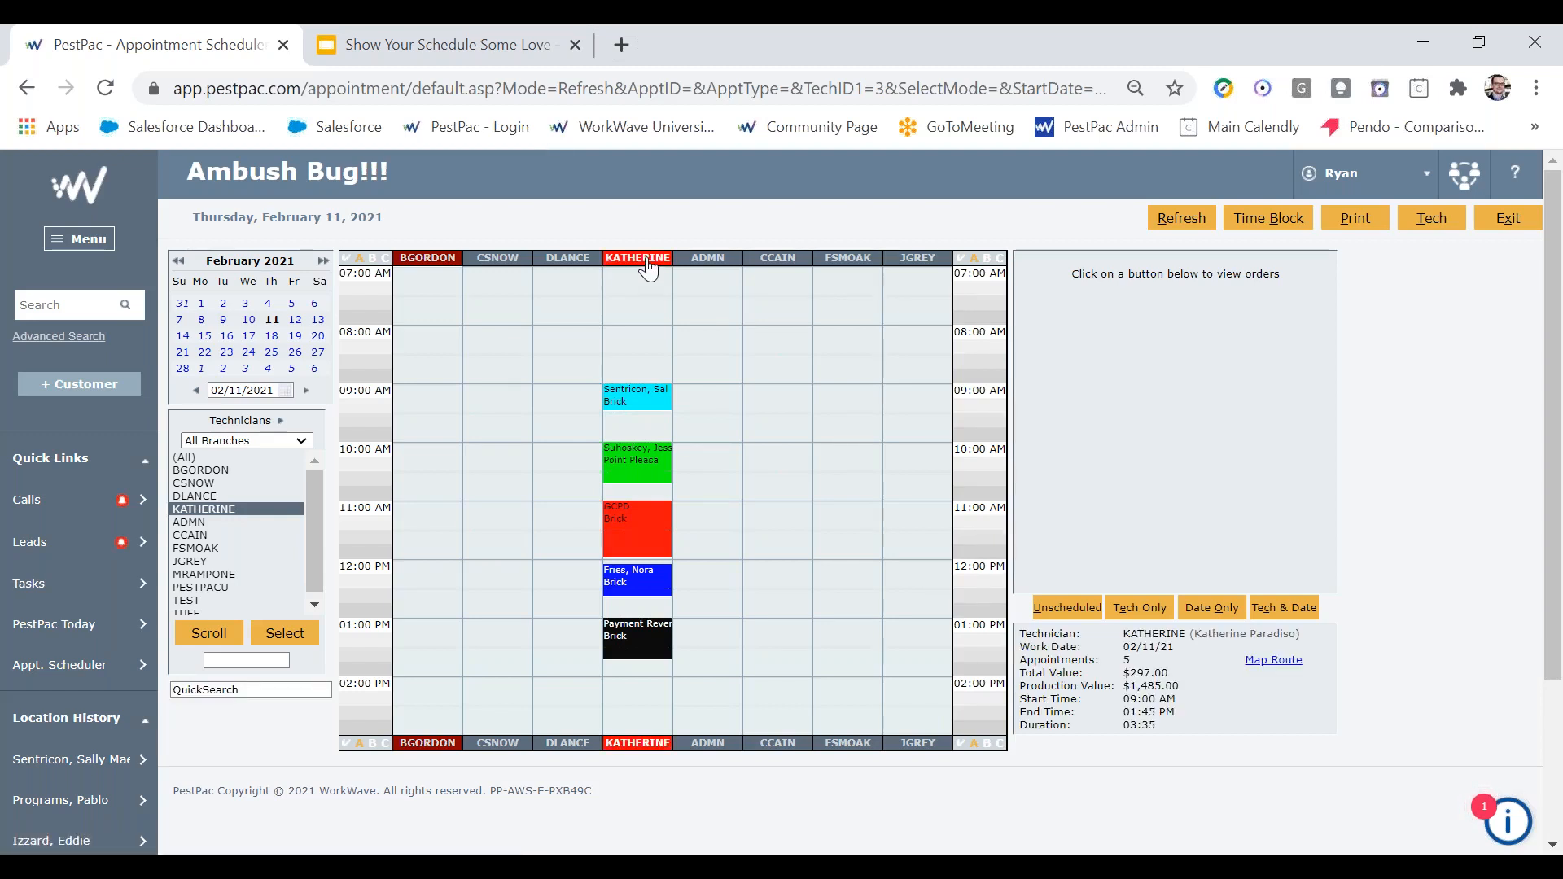
Step: Switch to the technician's week view for 02/11/21 to 02/17/21
left_click(1432, 228)
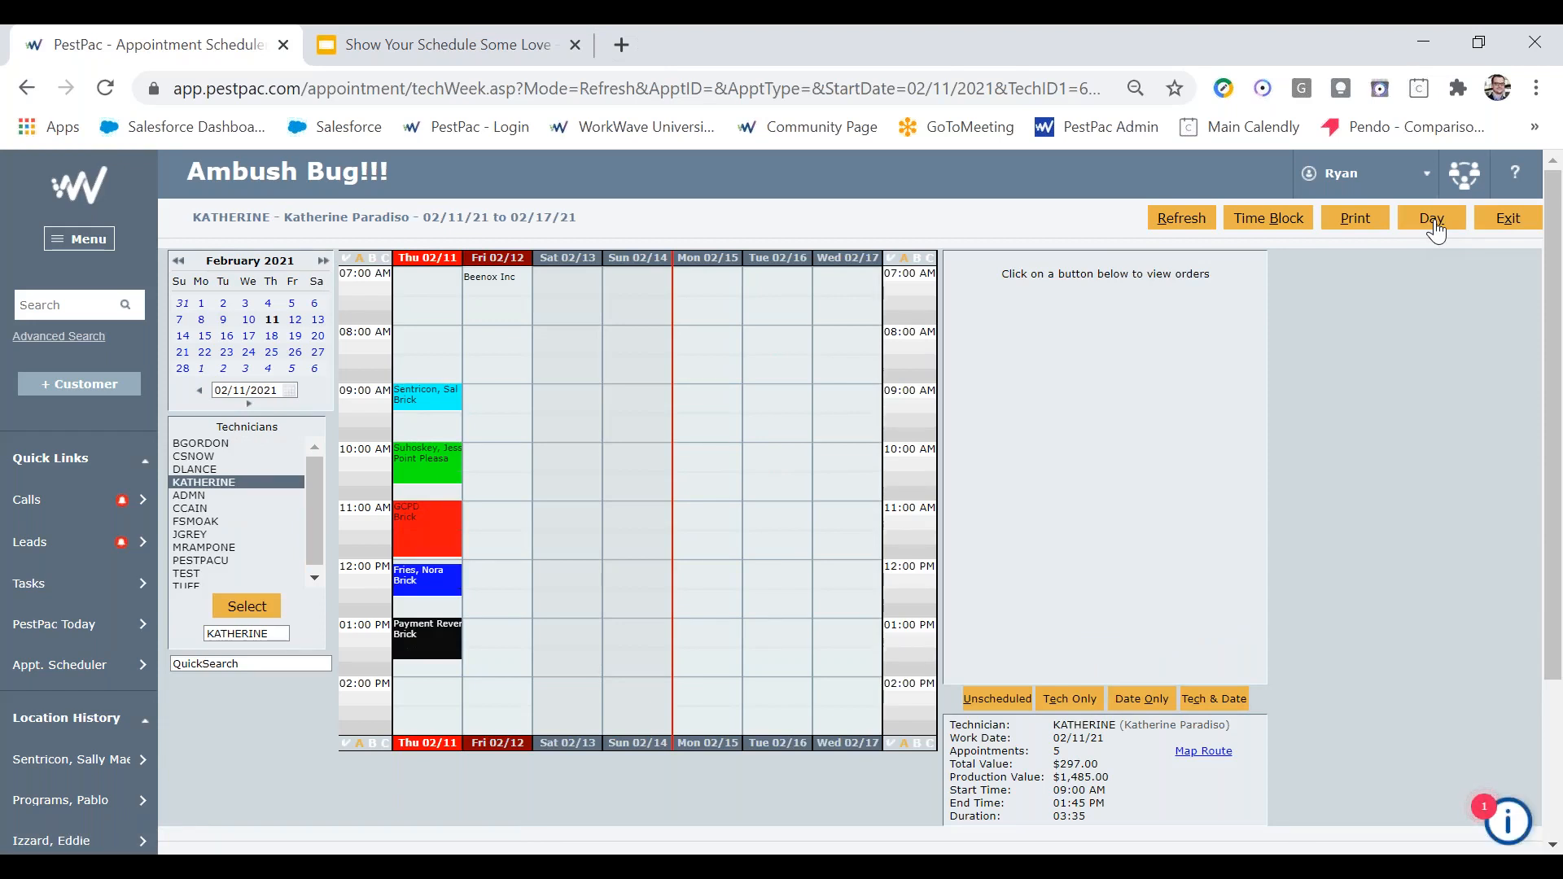
Step: Return to the Thursday, February 11, 2021 day view with all technicians
left_click(1433, 229)
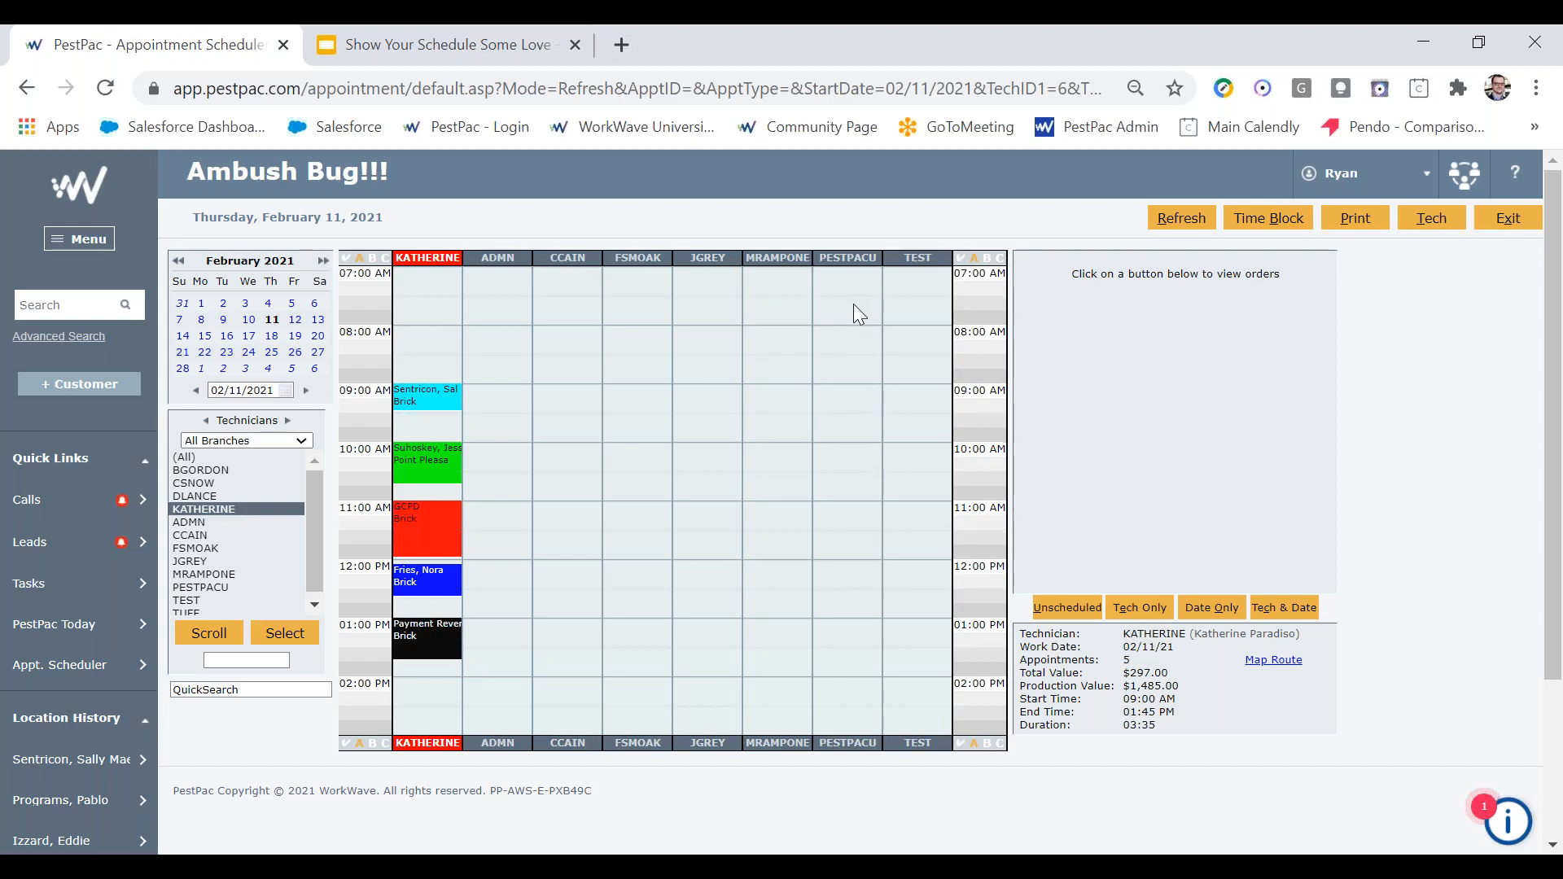
Step: Open the Appointment Time Block form for the technician on 02/11/2021
left_click(1430, 218)
left_click(1268, 218)
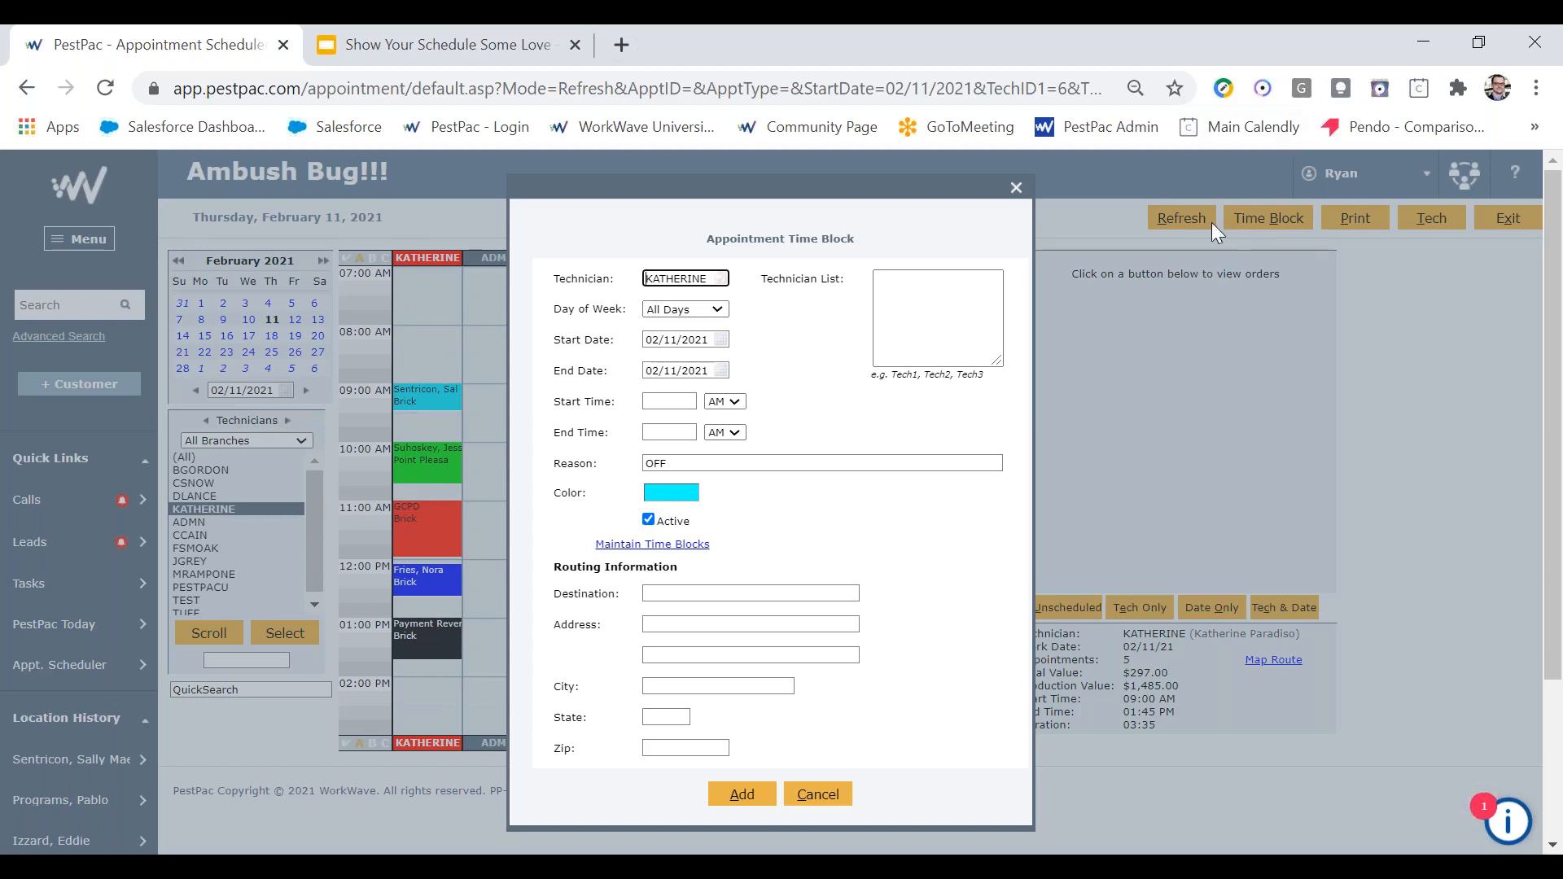
Step: Set the block's Day of Week to Wednesday and assign it to all 12 technicians
left_click(692, 309)
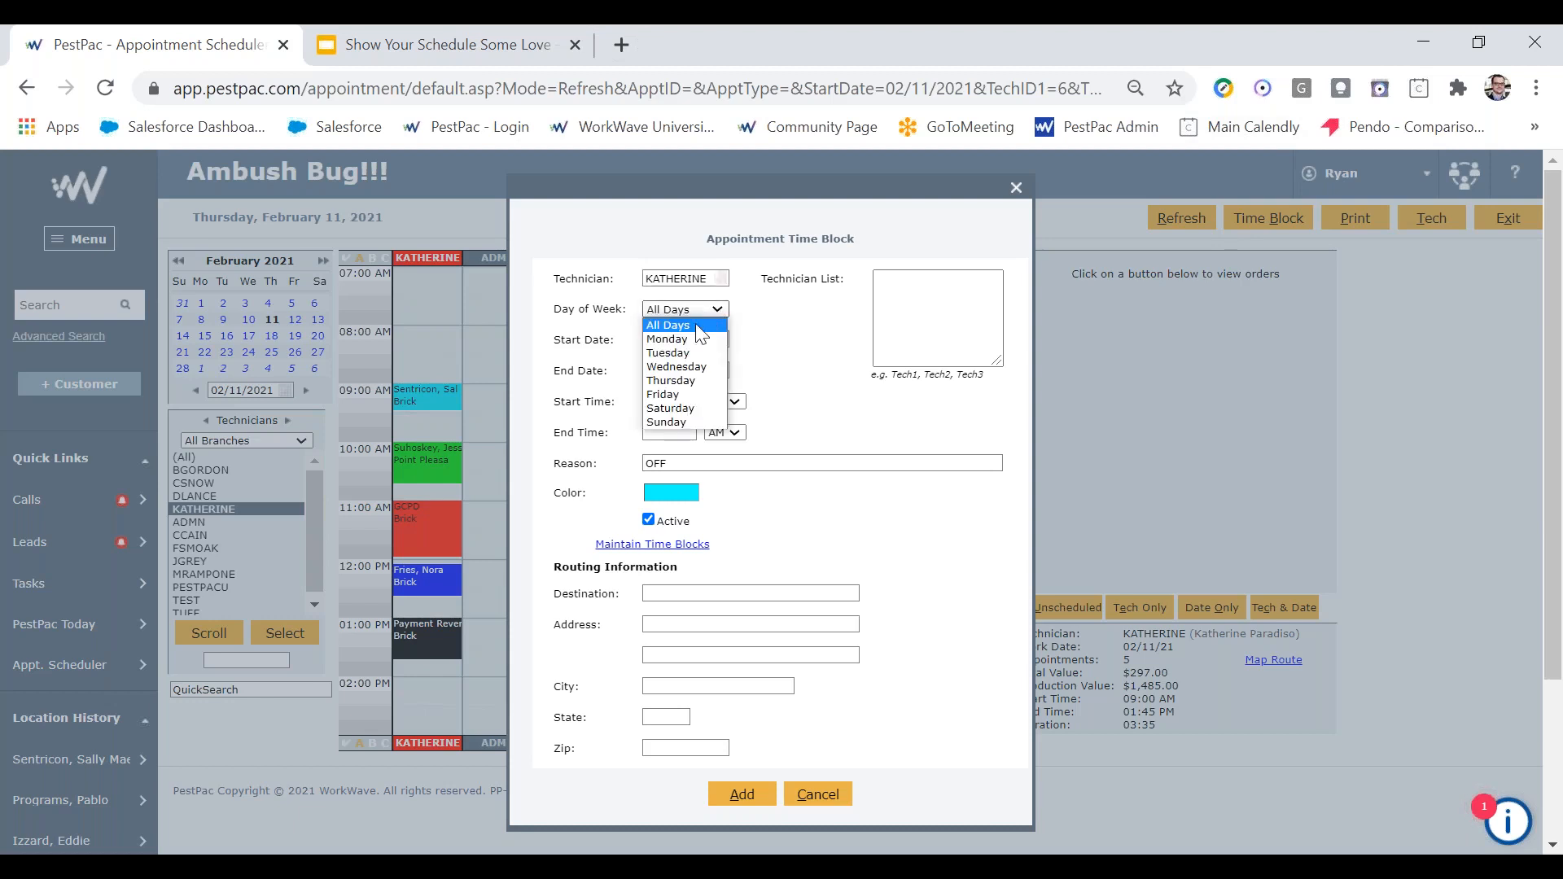
left_click(687, 368)
left_click_drag(720, 279, 558, 275)
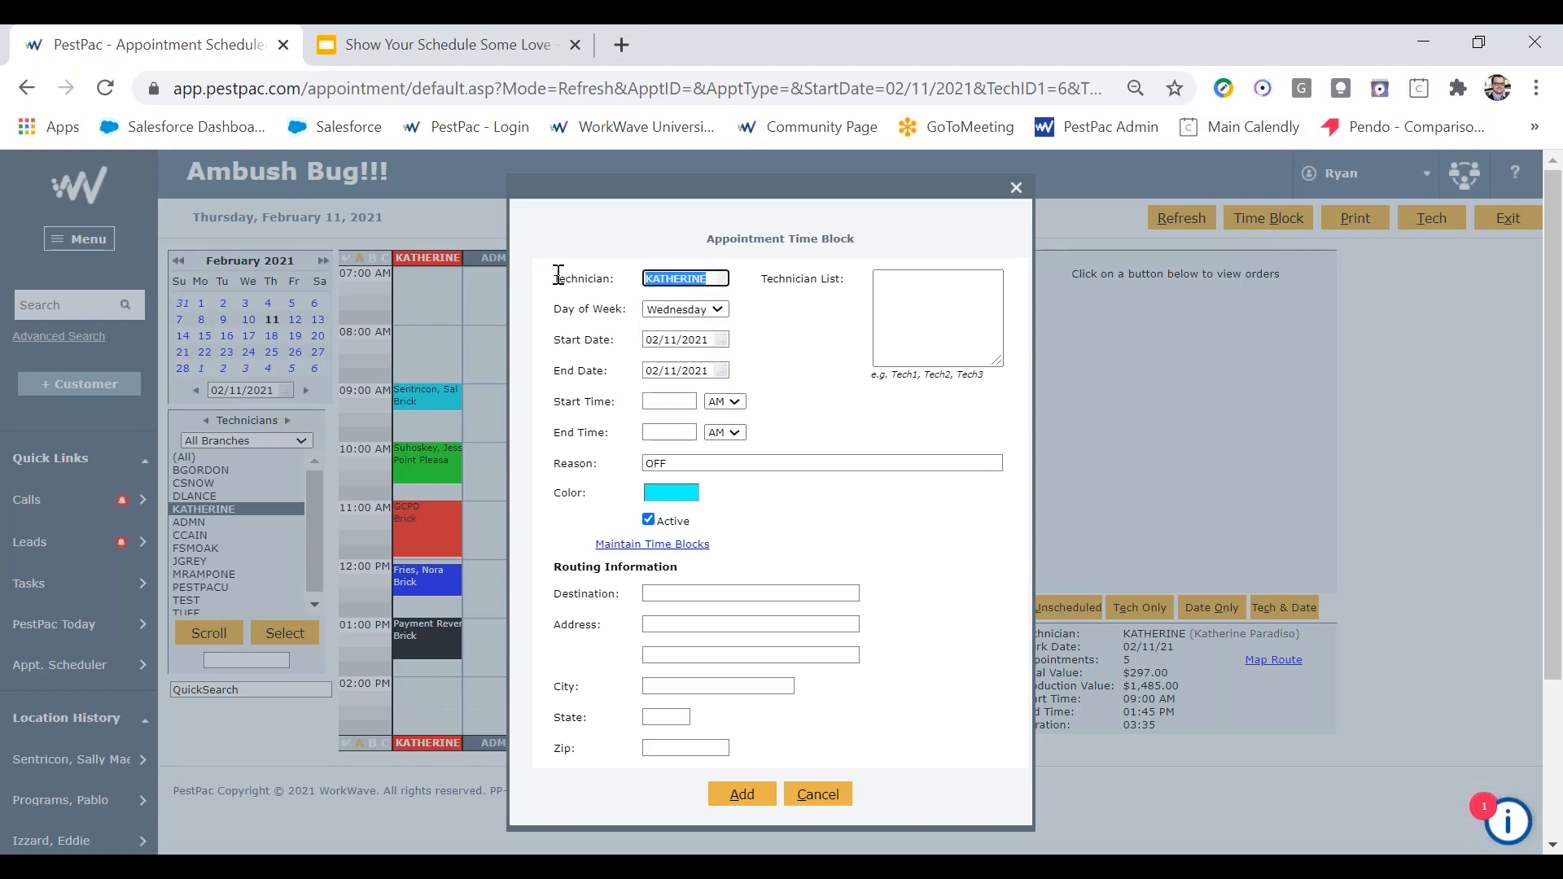
key("BackSpace")
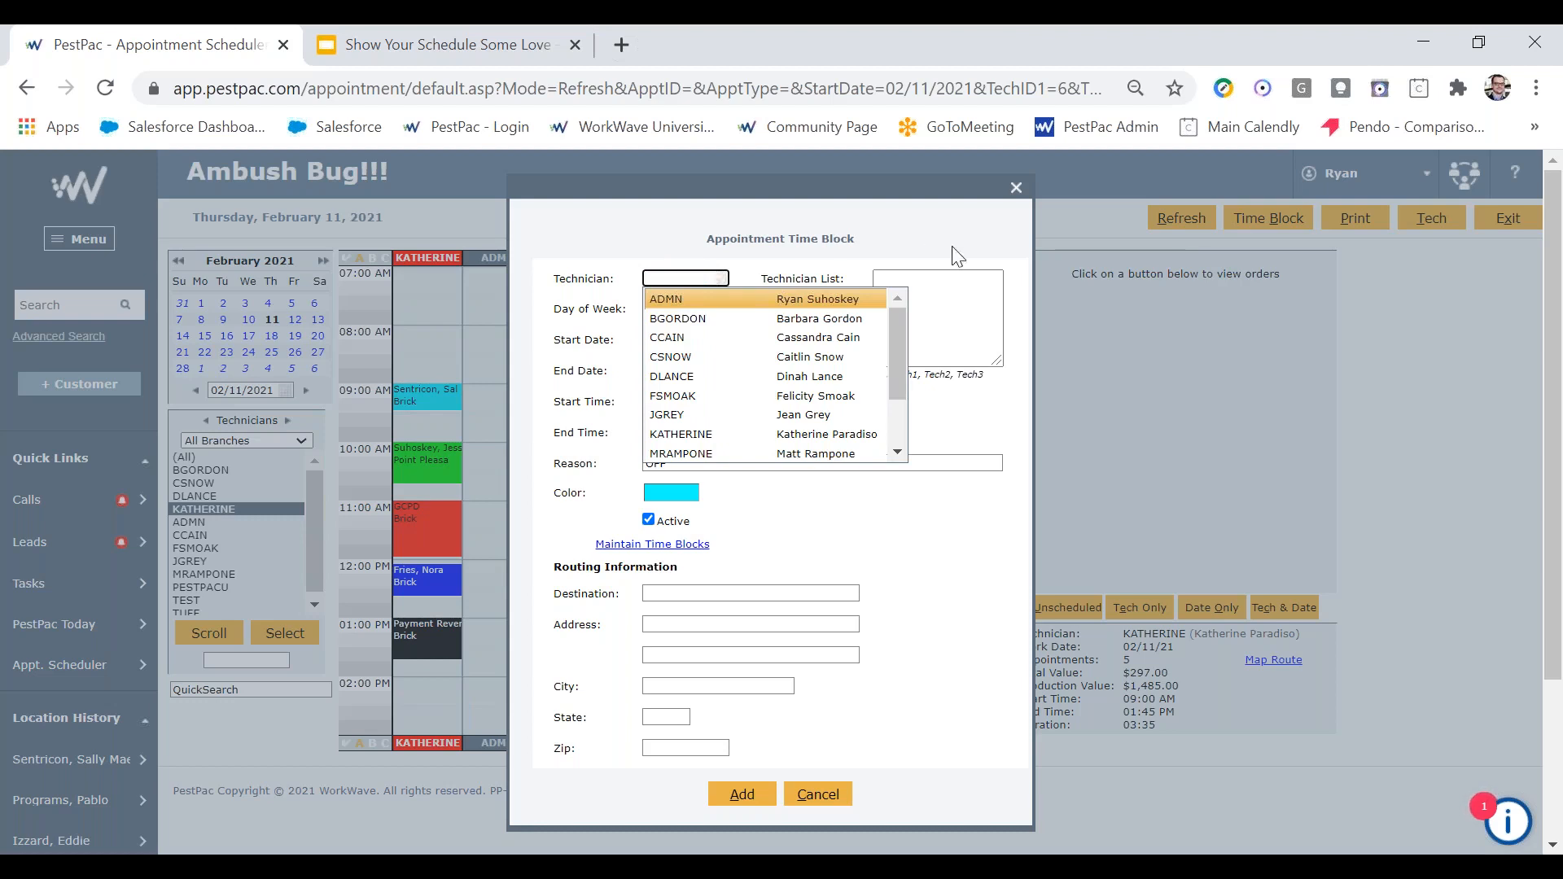
key("Escape")
left_click(933, 301)
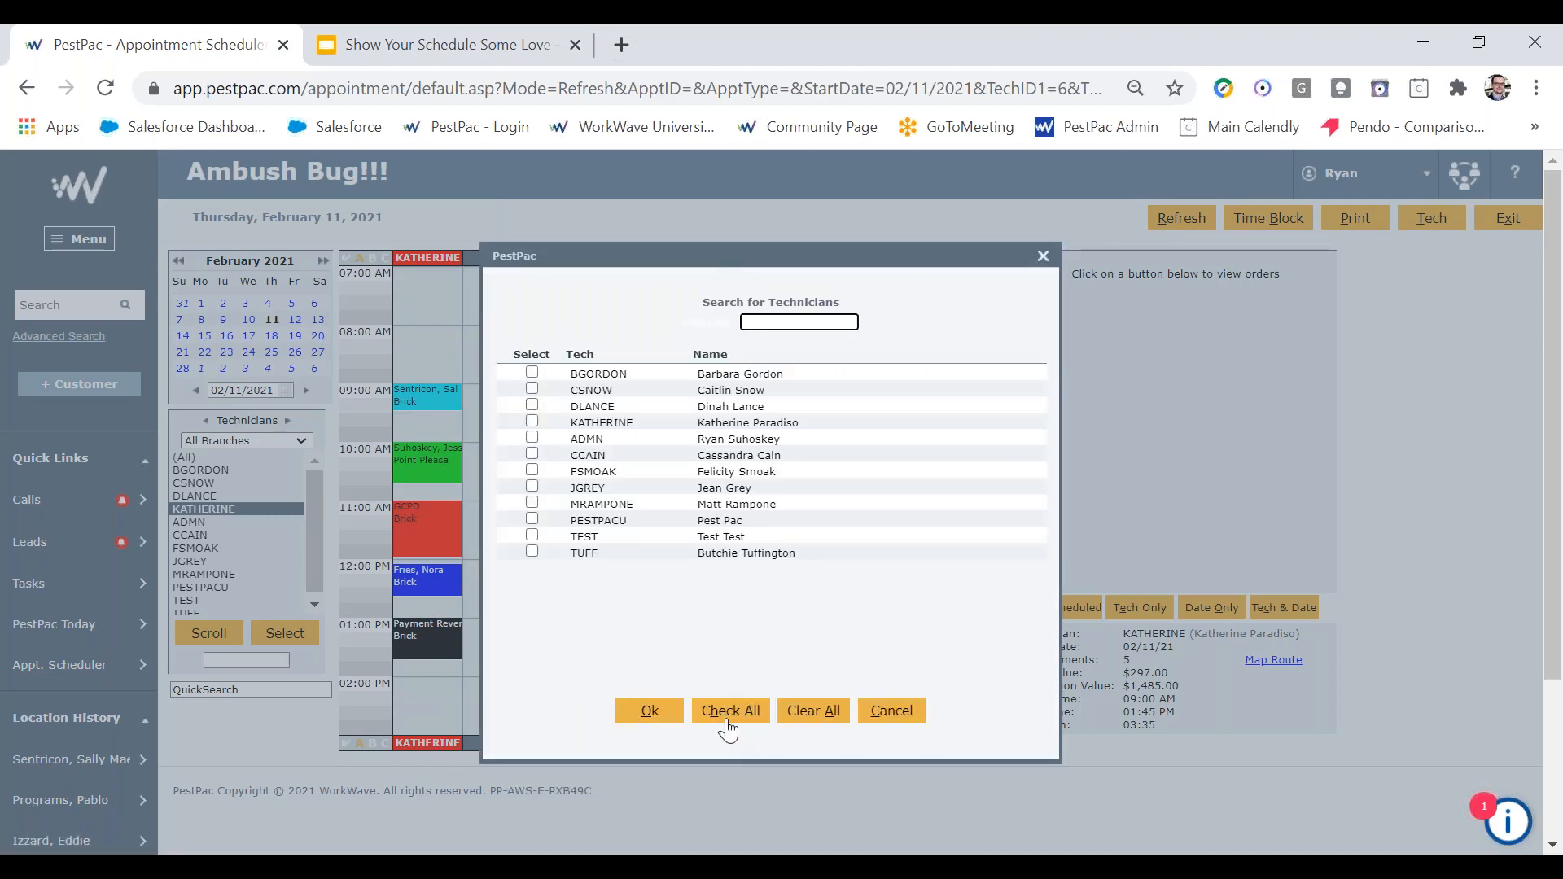
left_click(727, 711)
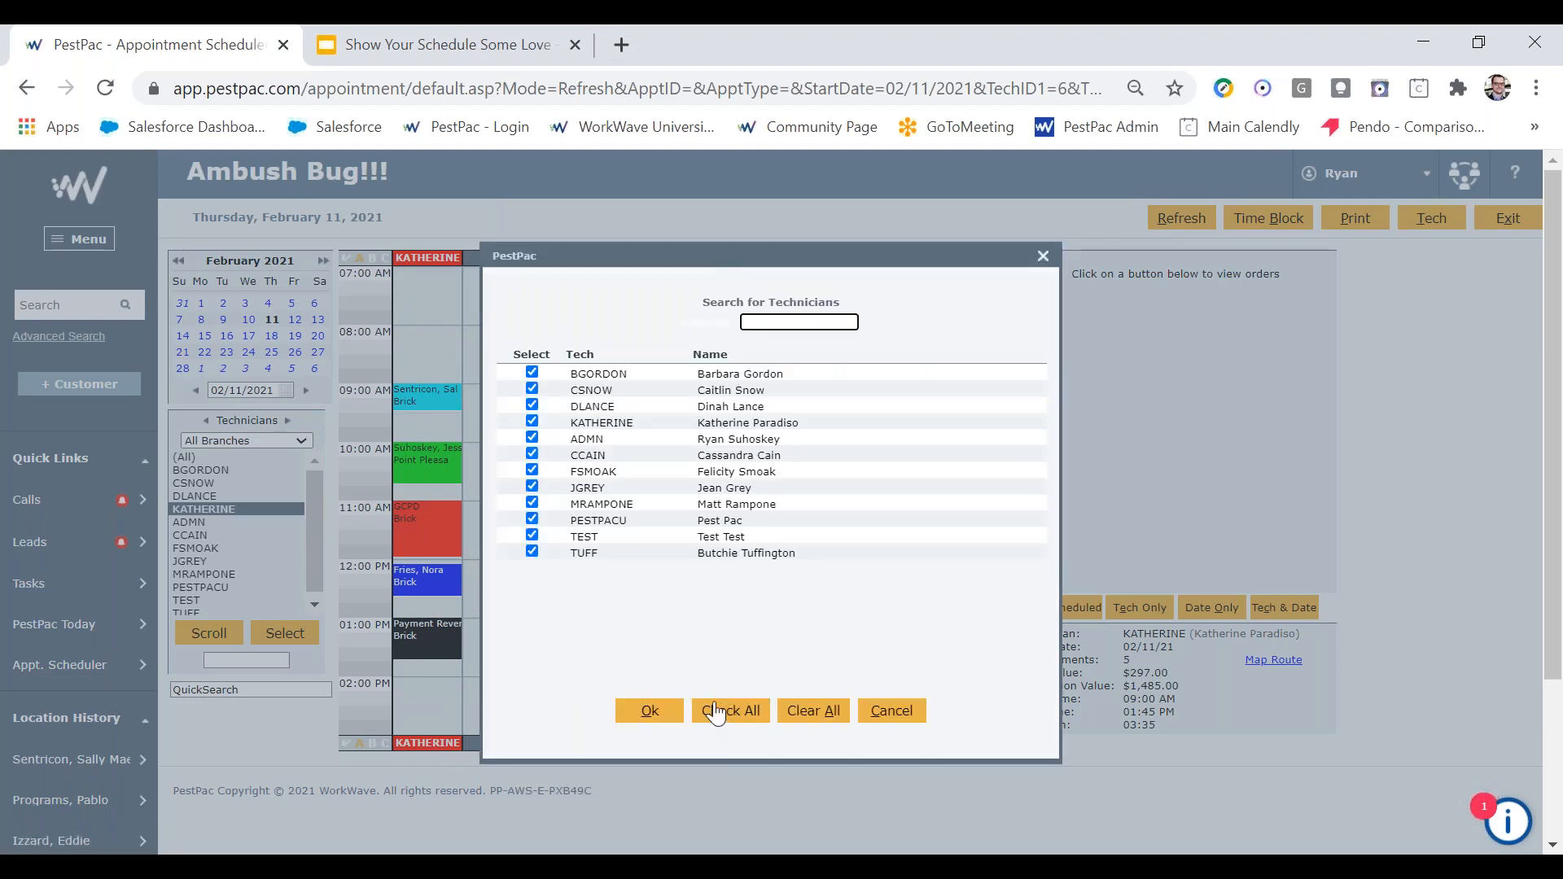
left_click(650, 711)
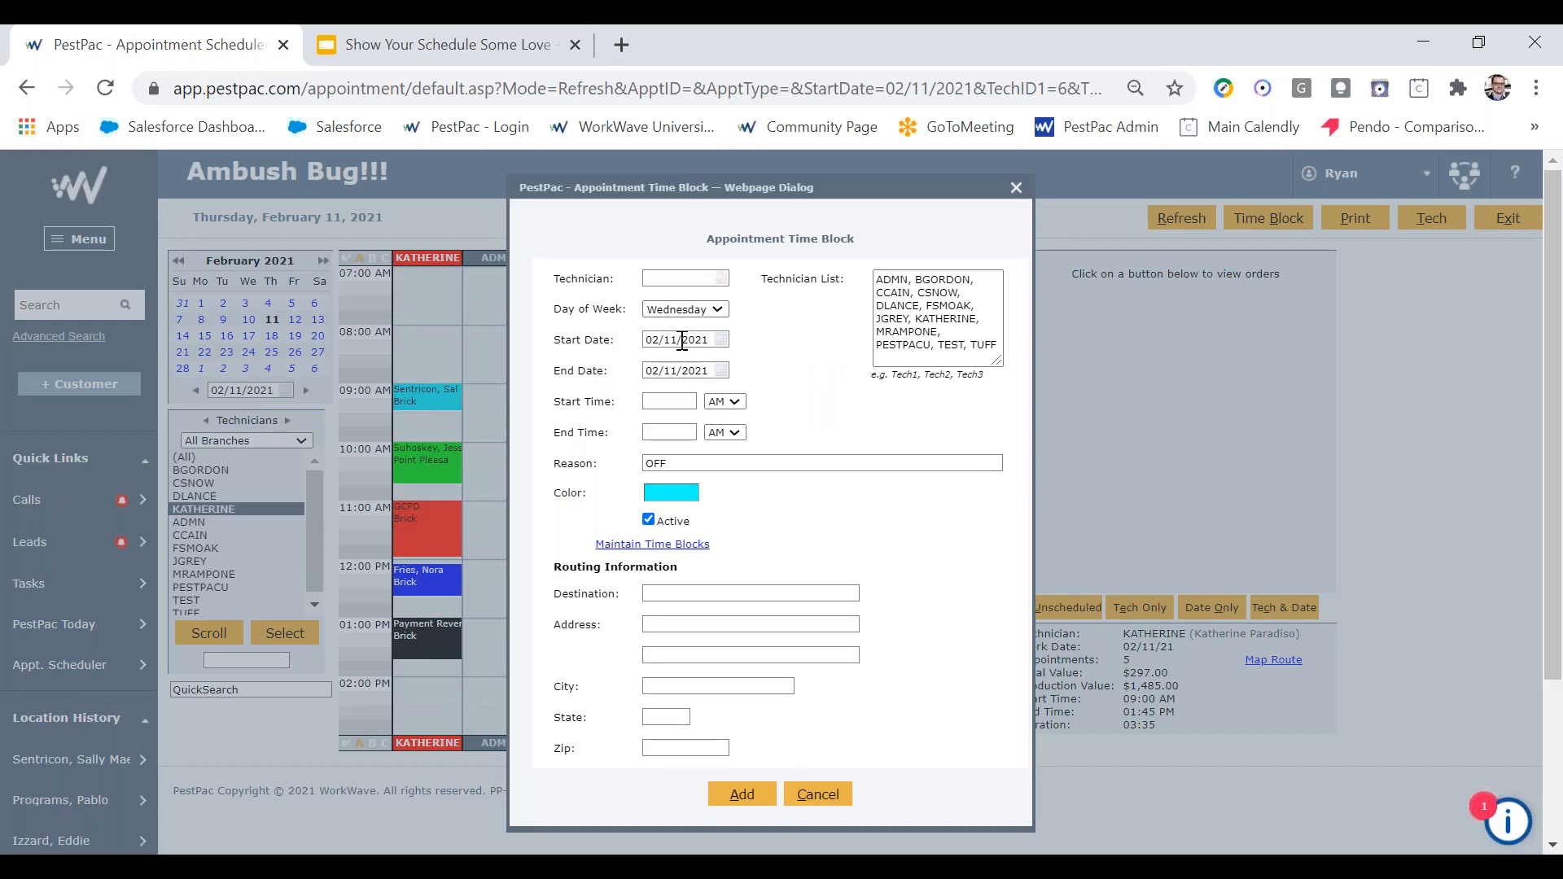
Step: Set the block's end date to 02/11/2200 and its time to 09:00–09:30 AM
left_click(710, 368)
left_click_drag(710, 368, 693, 364)
left_click(791, 345)
left_click(673, 400)
left_click(676, 442)
left_click(679, 431)
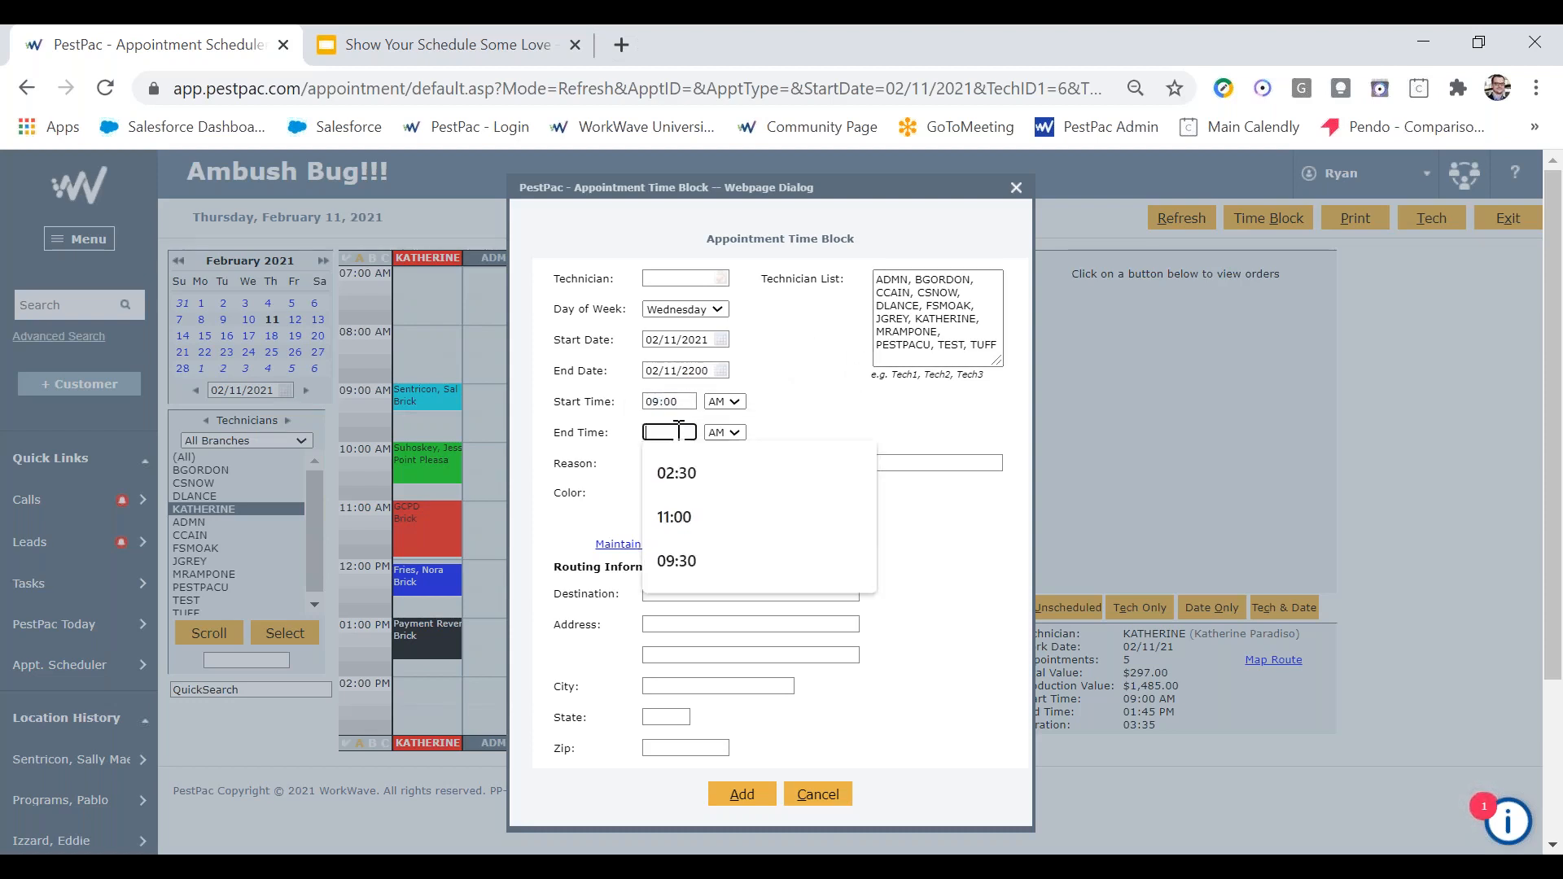
left_click(687, 552)
left_click(805, 406)
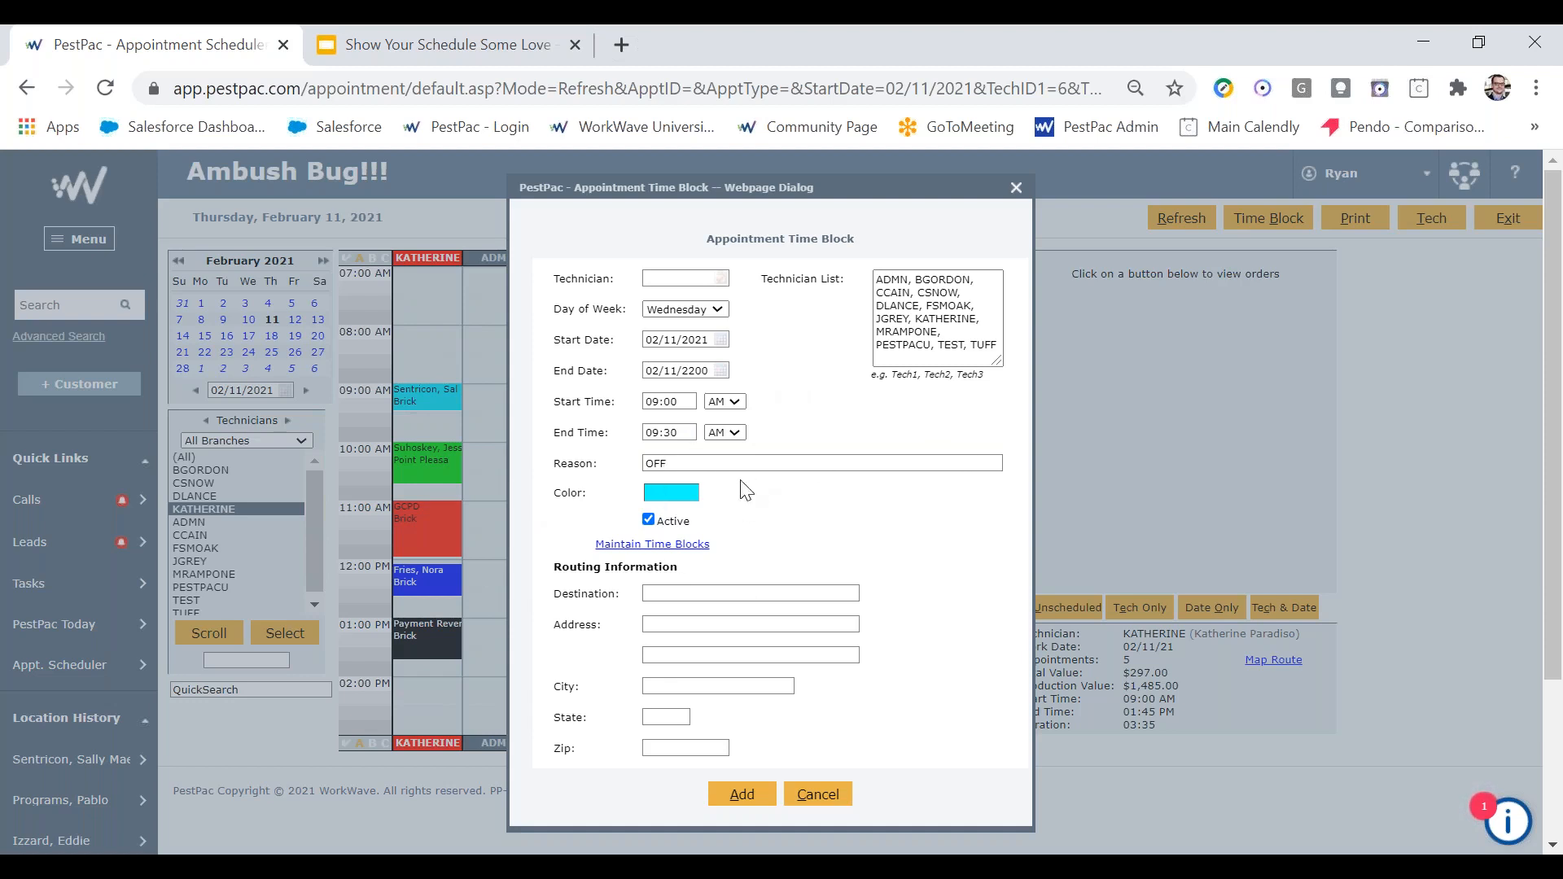
Step: Replace the block's reason OFF with Team Meeting
left_click(649, 461)
left_click_drag(682, 463, 621, 468)
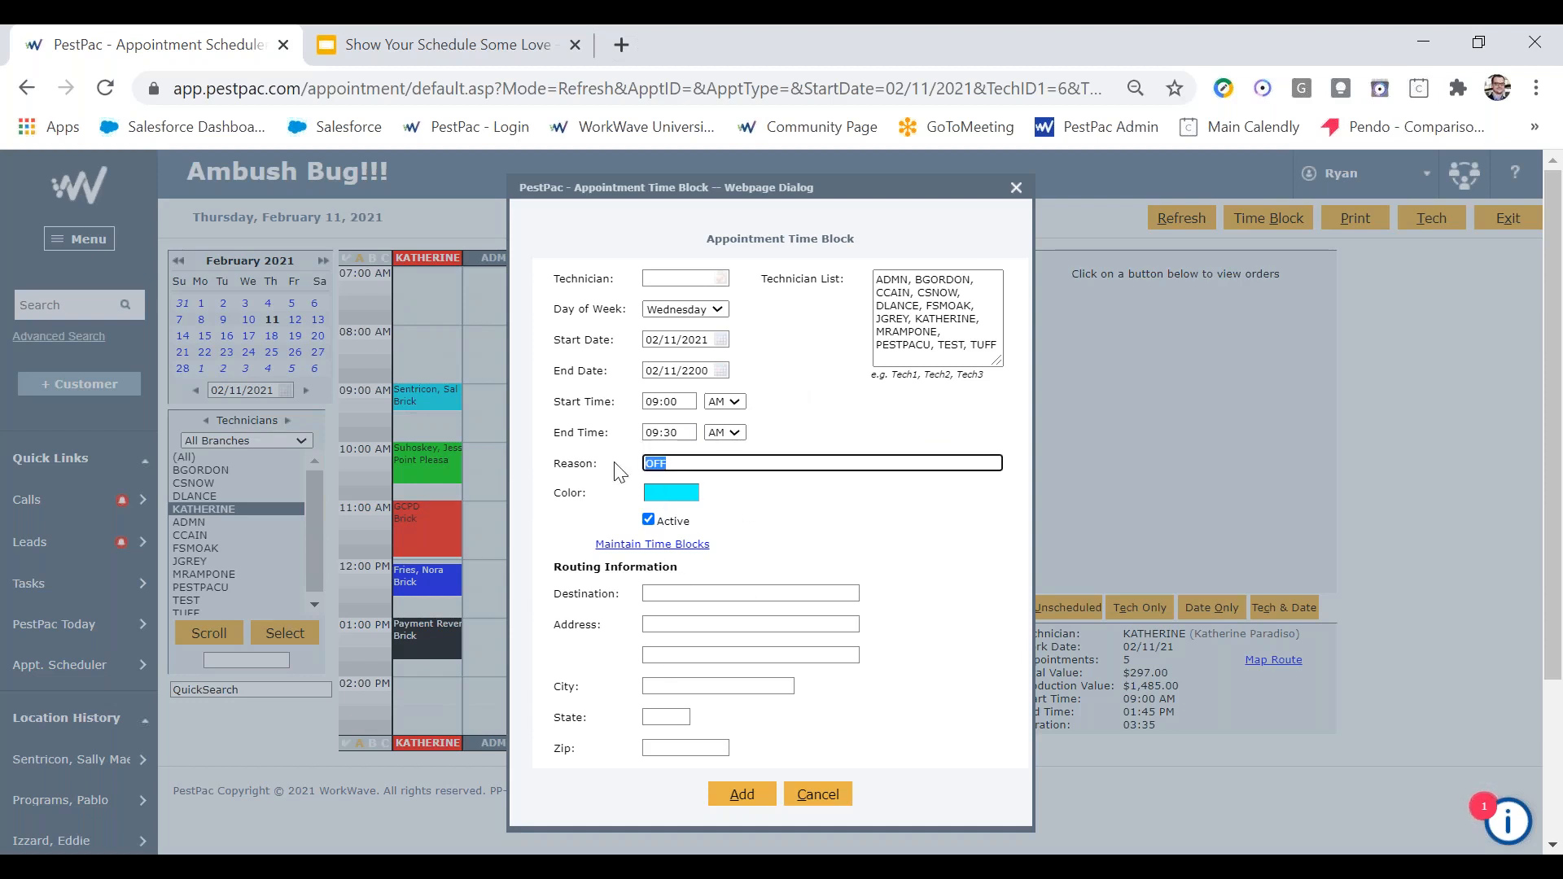
type("Team Meeting")
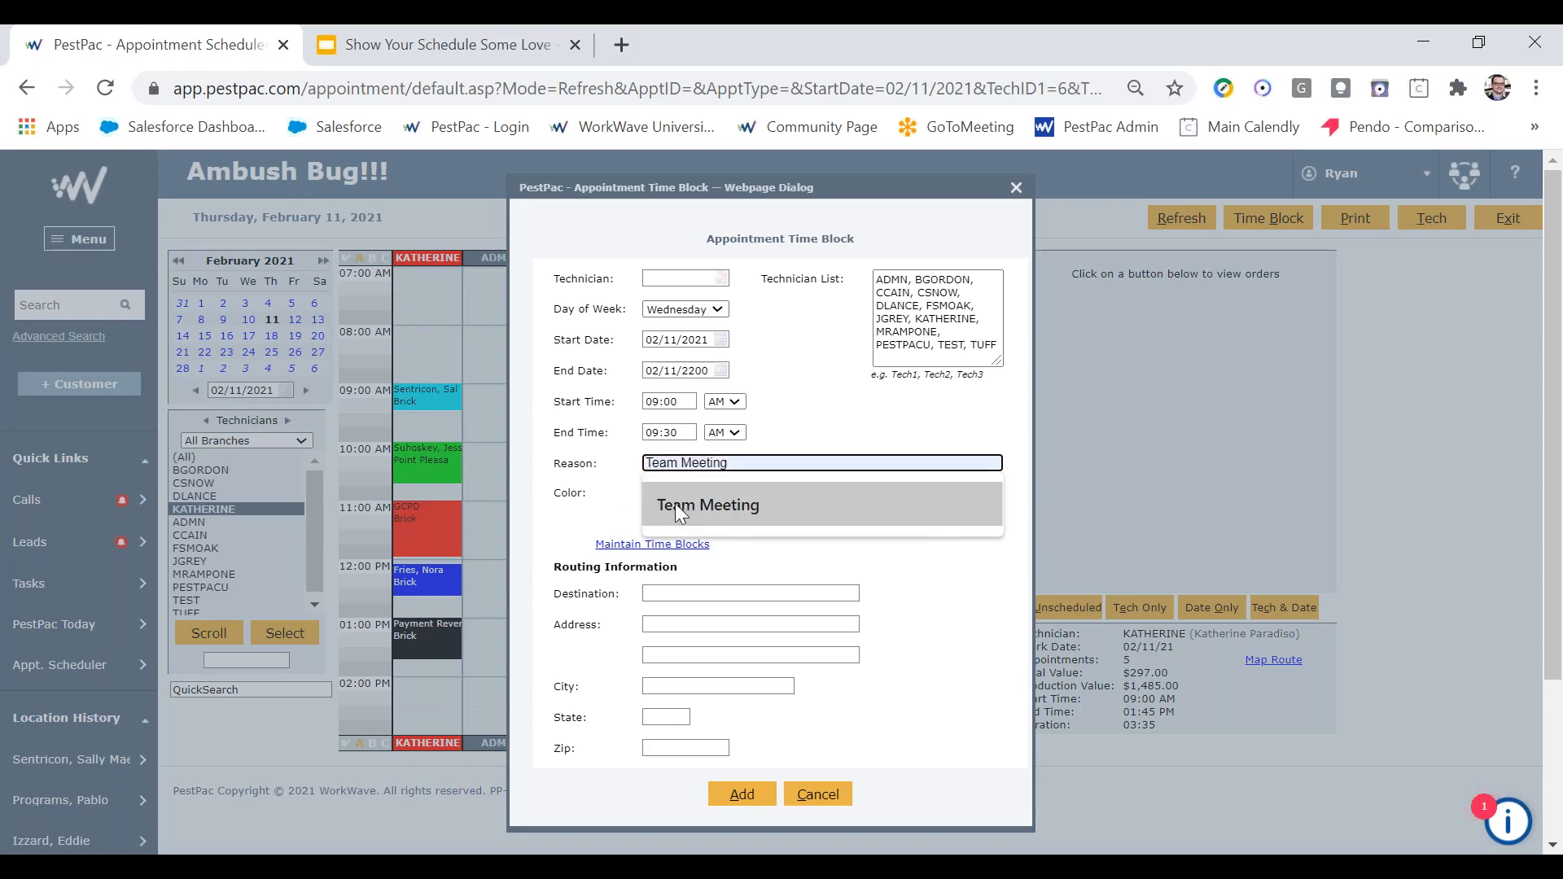
left_click(676, 503)
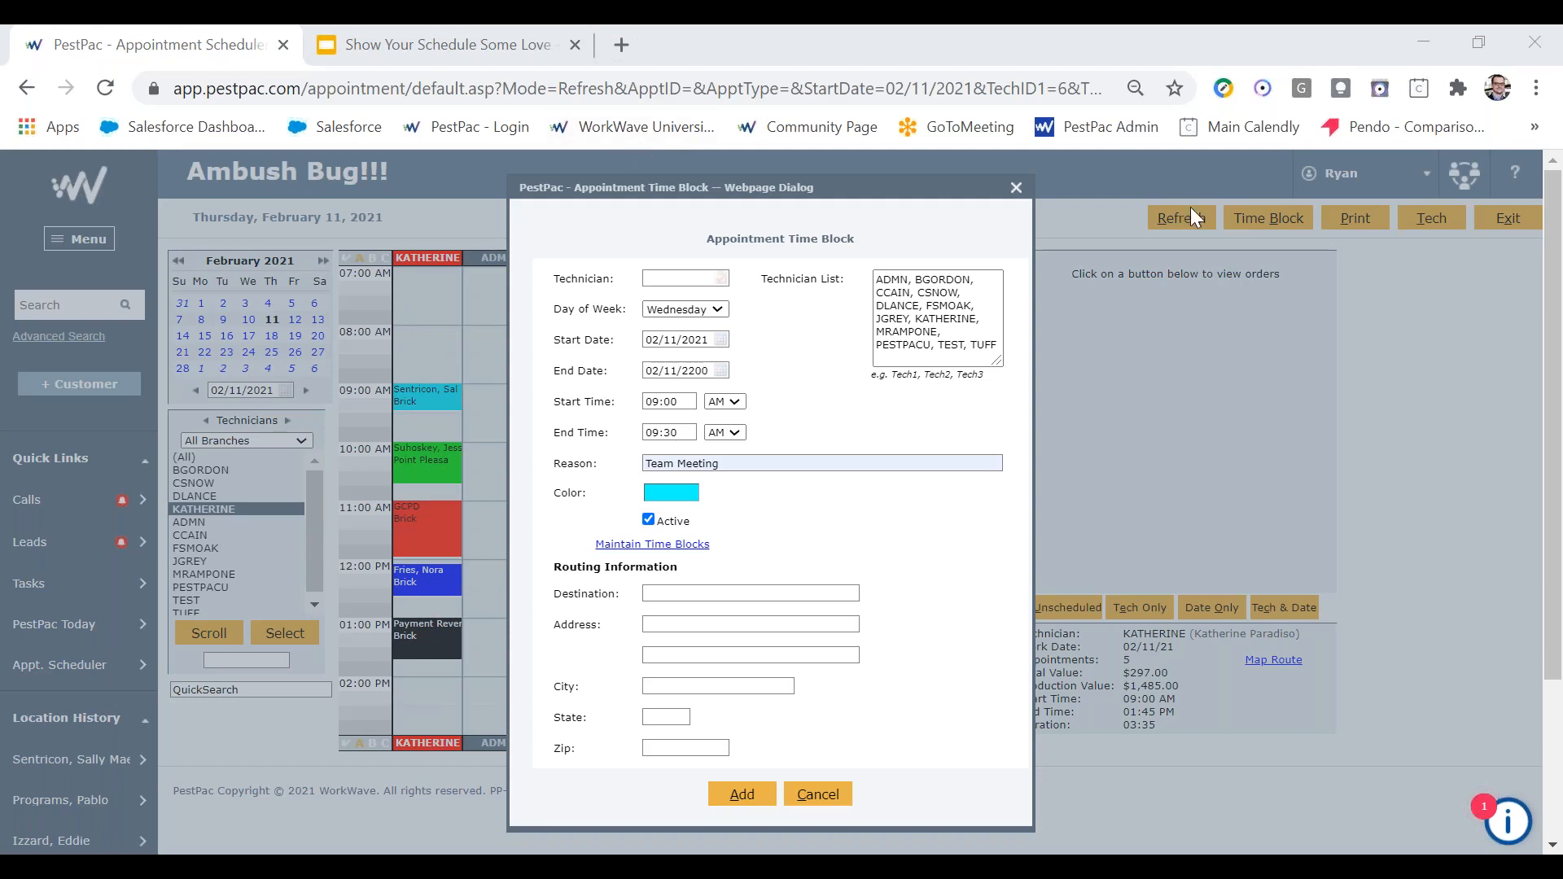
Step: Add the Wednesday Team Meeting time block and save it despite two conflicting appointments
left_click(735, 802)
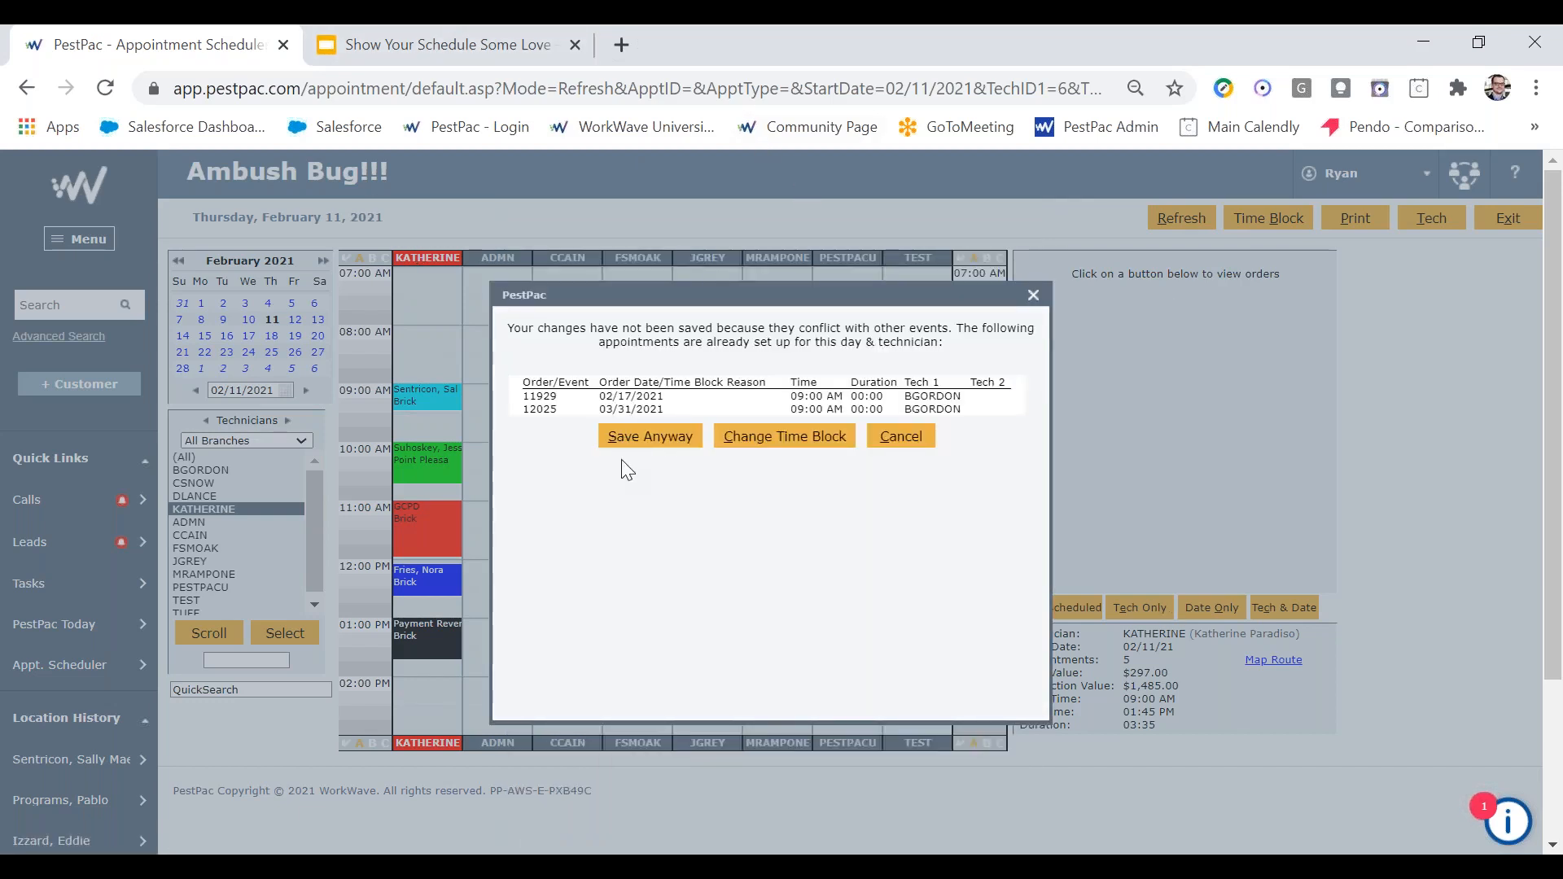
left_click(1035, 296)
left_click(649, 437)
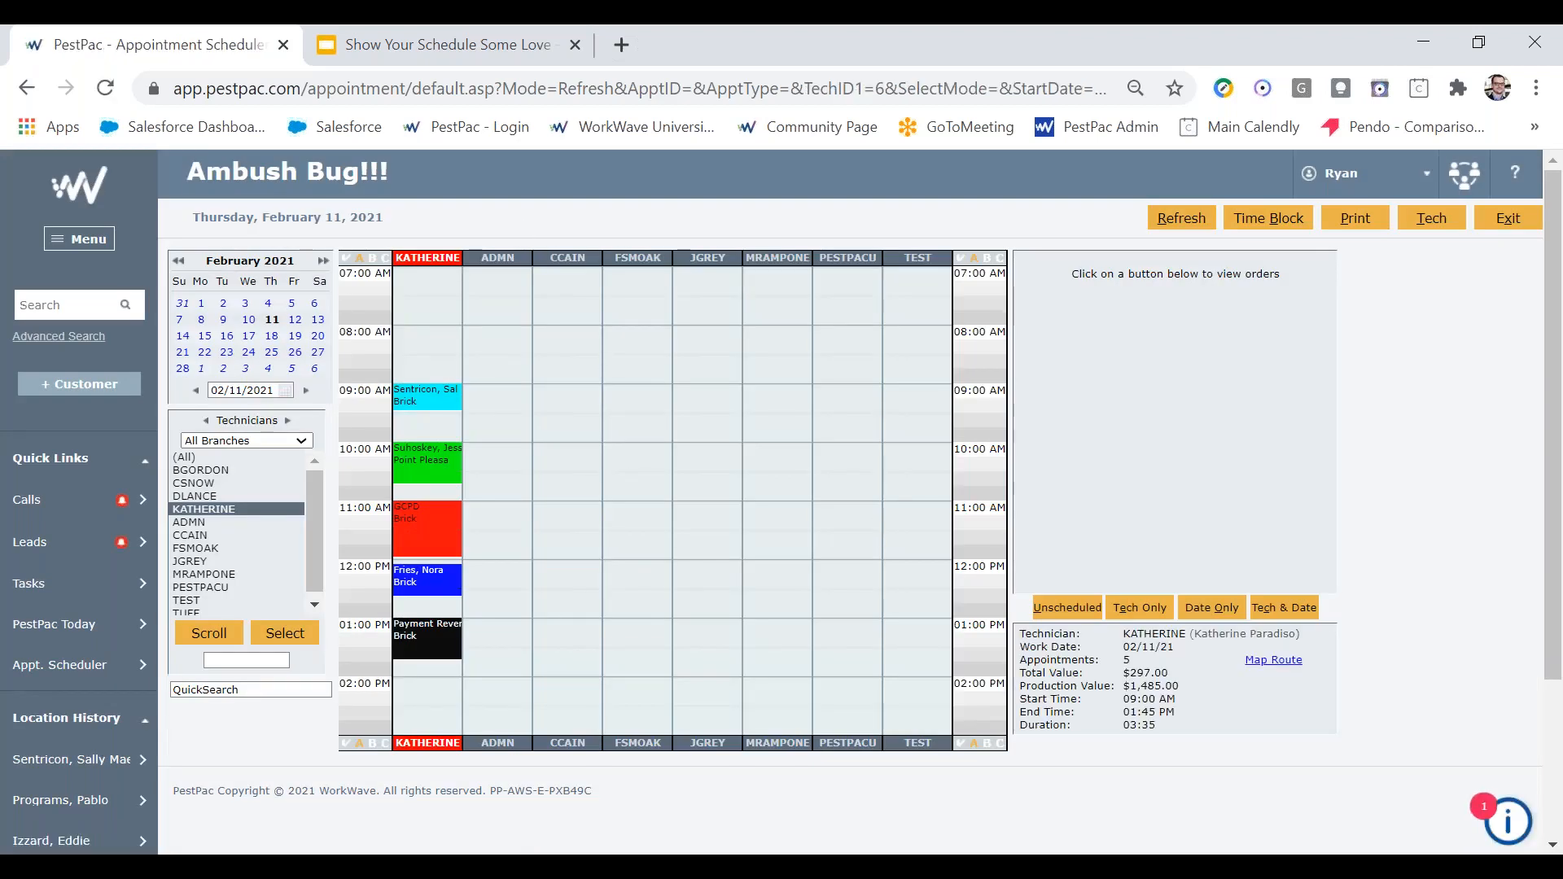
left_click(372, 259)
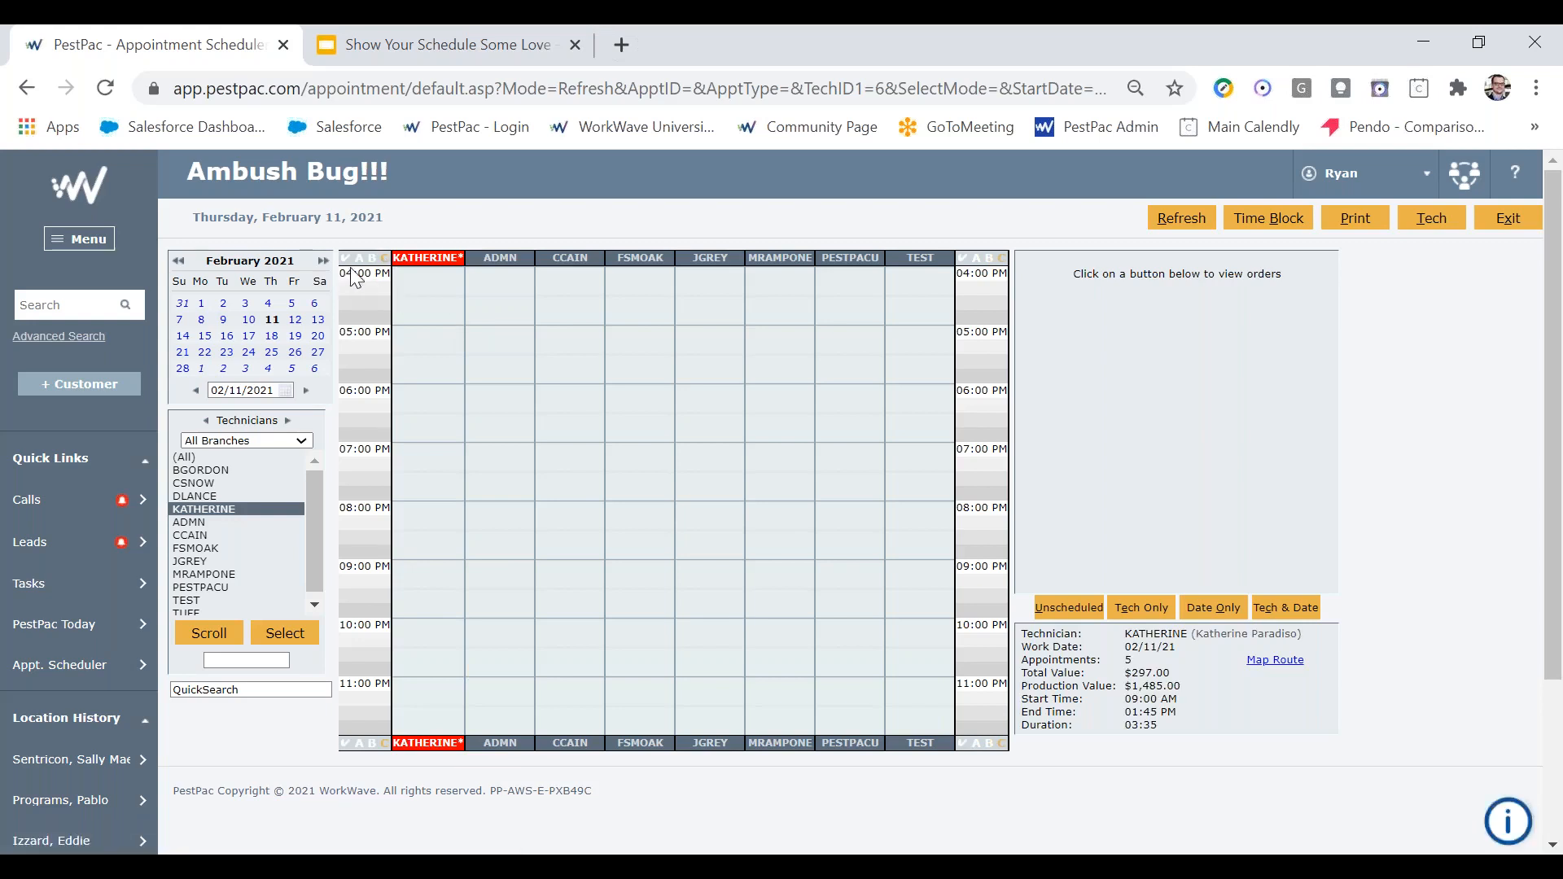
left_click(975, 258)
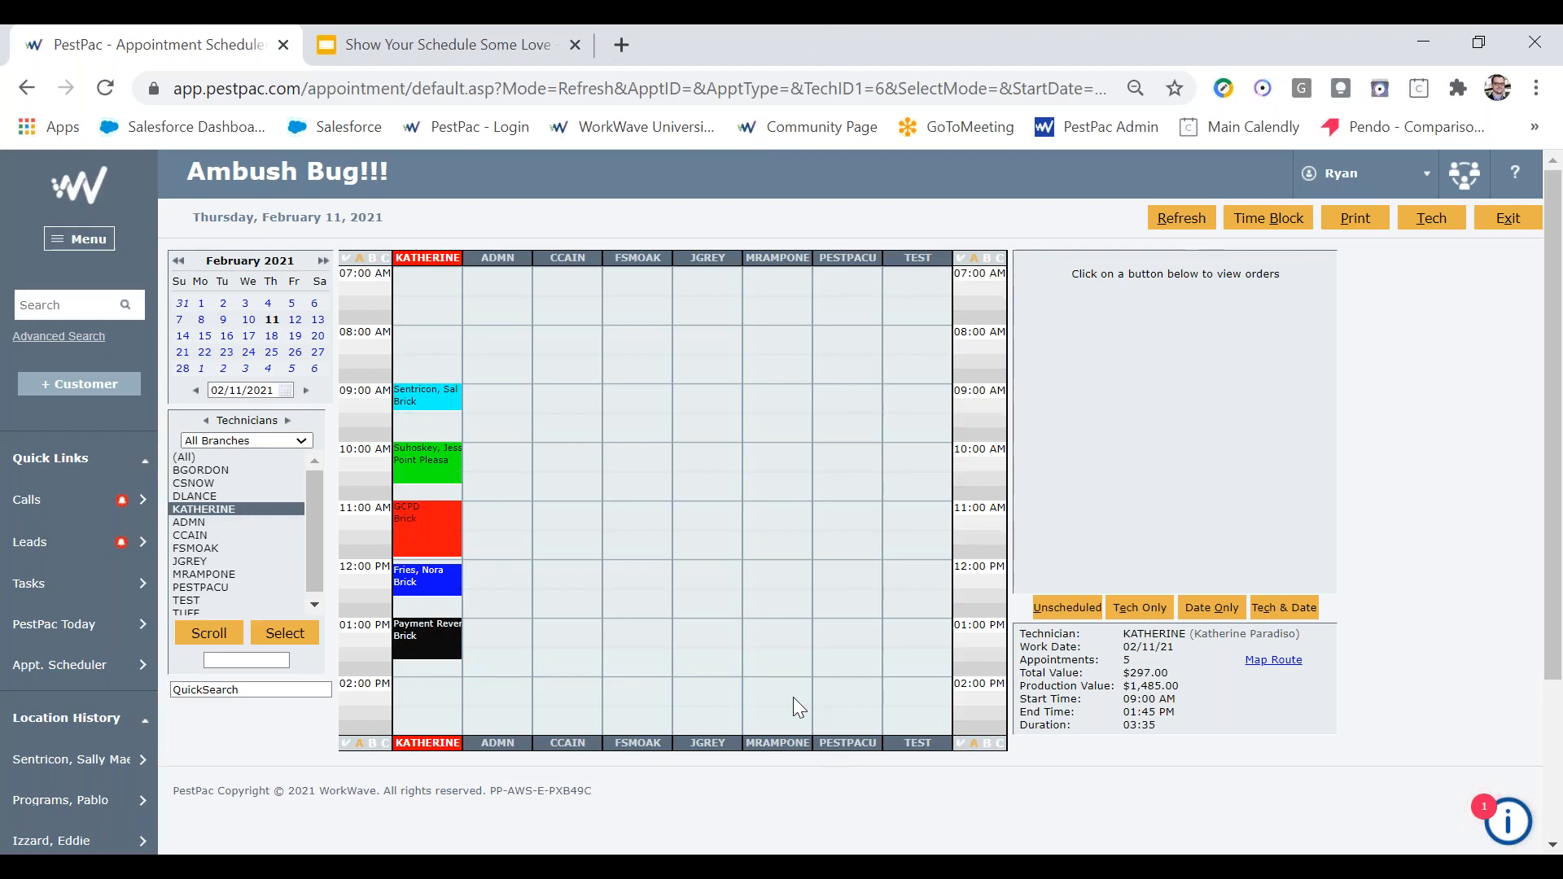
Step: List the unscheduled orders and open the first $11.00 Setups order for editing
left_click(1059, 609)
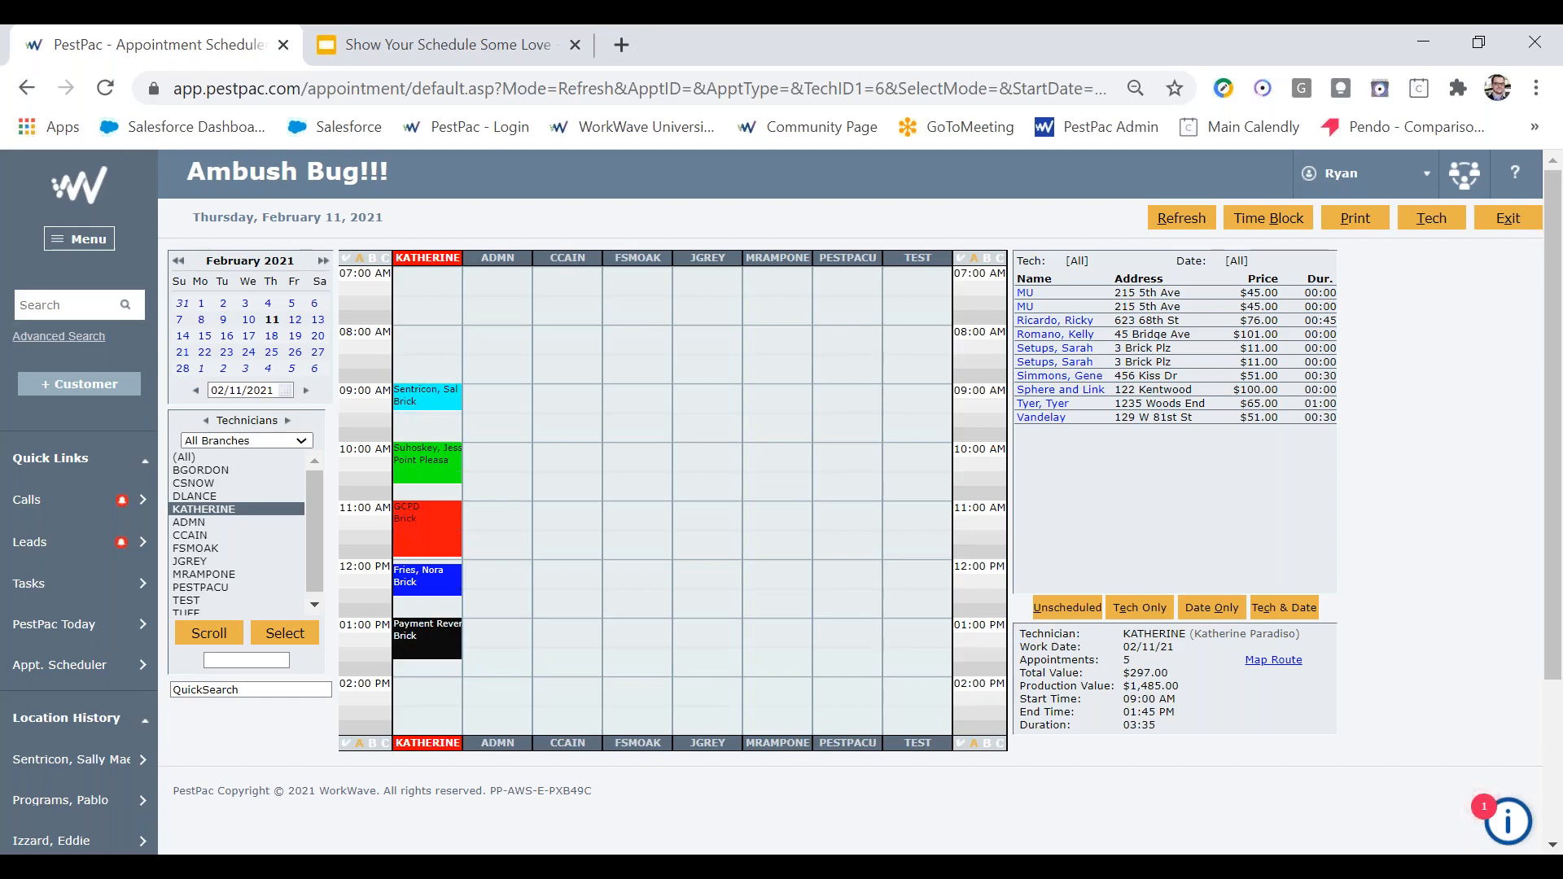
mouse_move(1158, 344)
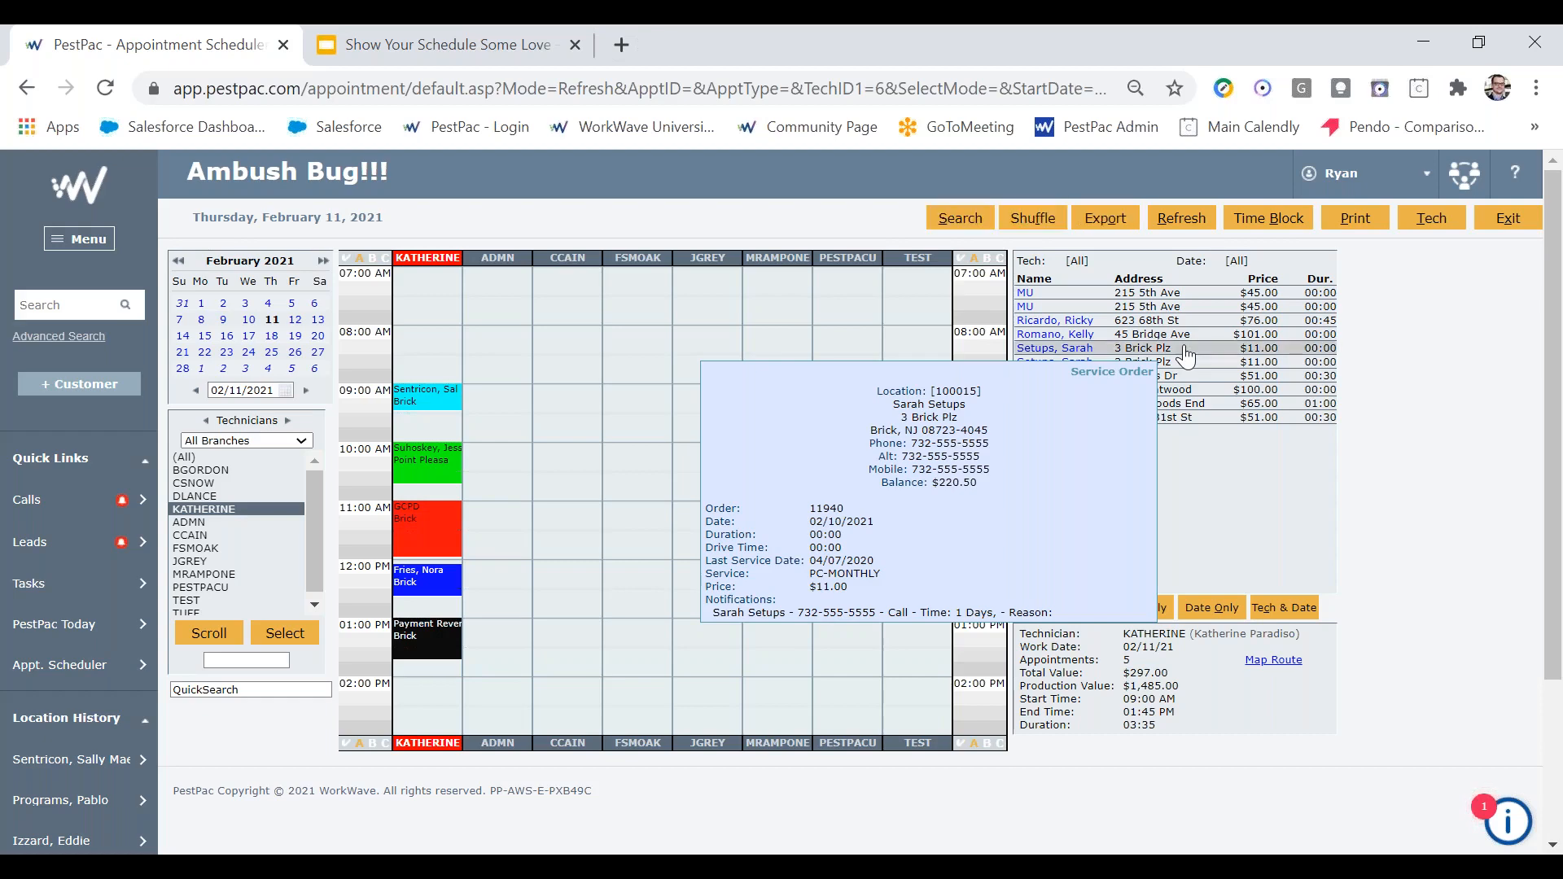
left_click(1184, 350)
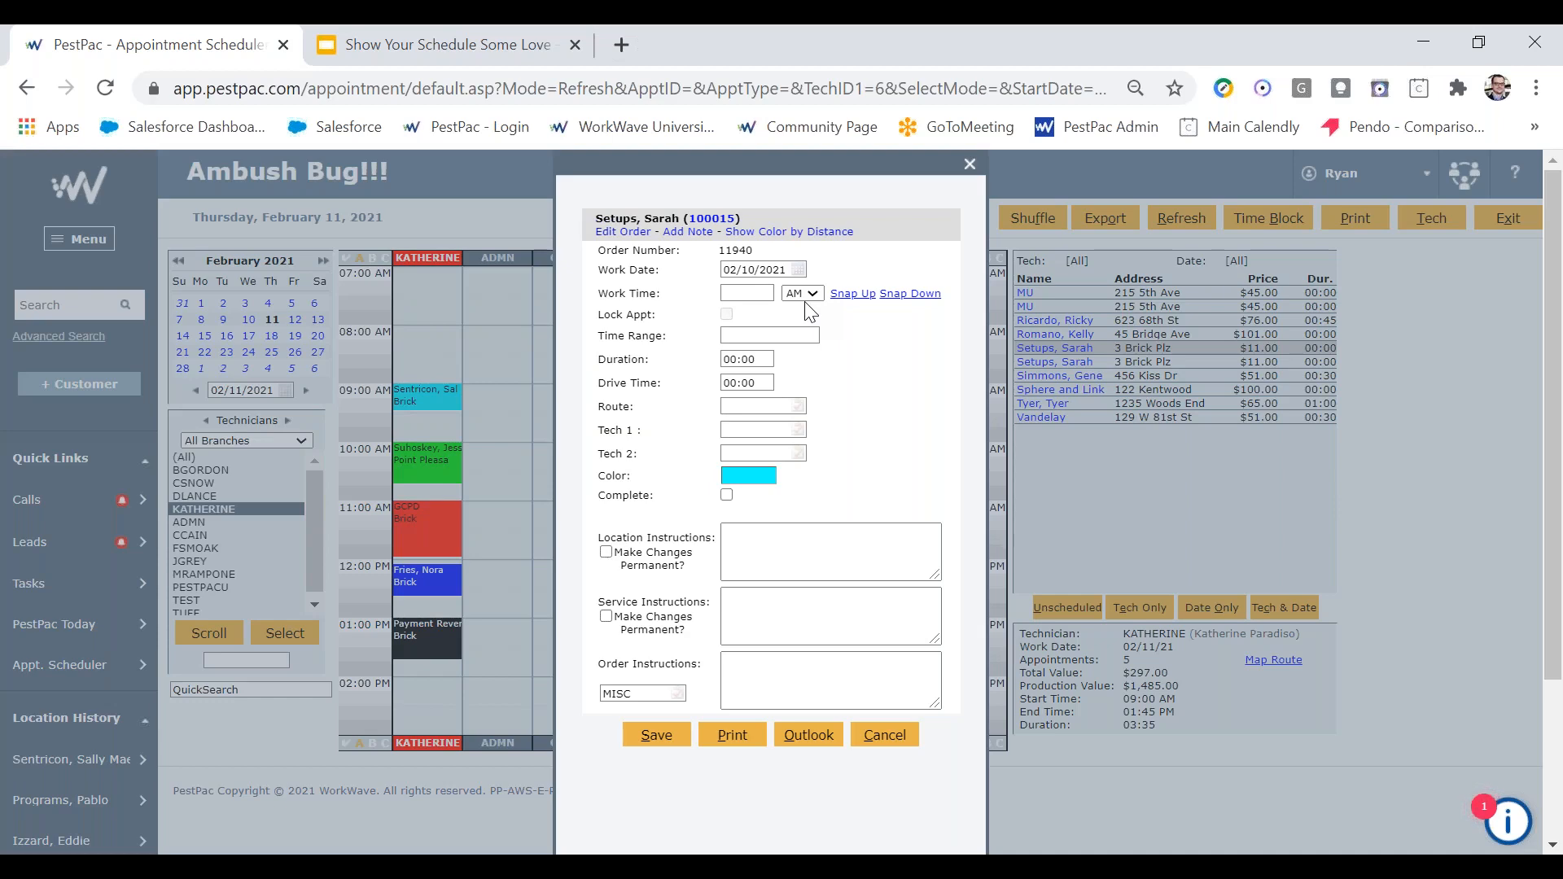
Step: Close the $11.00 order's edit form without saving any changes
left_click(969, 166)
mouse_move(1150, 383)
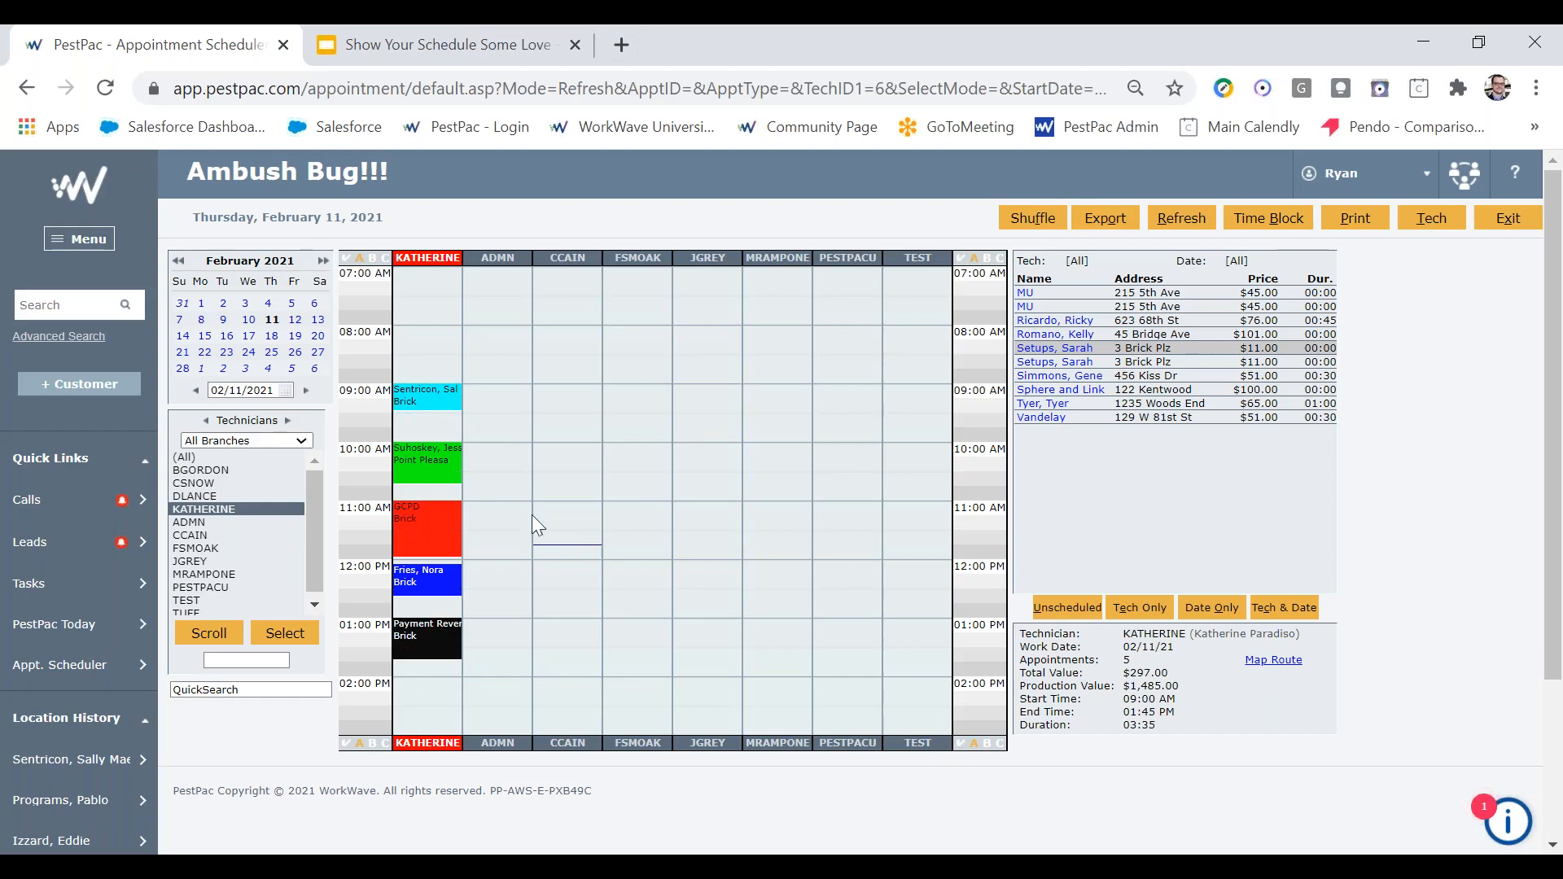
mouse_move(1182, 361)
Step: Book the $11.00 order at 09:00 on 02/11/2021 in the third technician's column, 45 minutes long
left_click(568, 384)
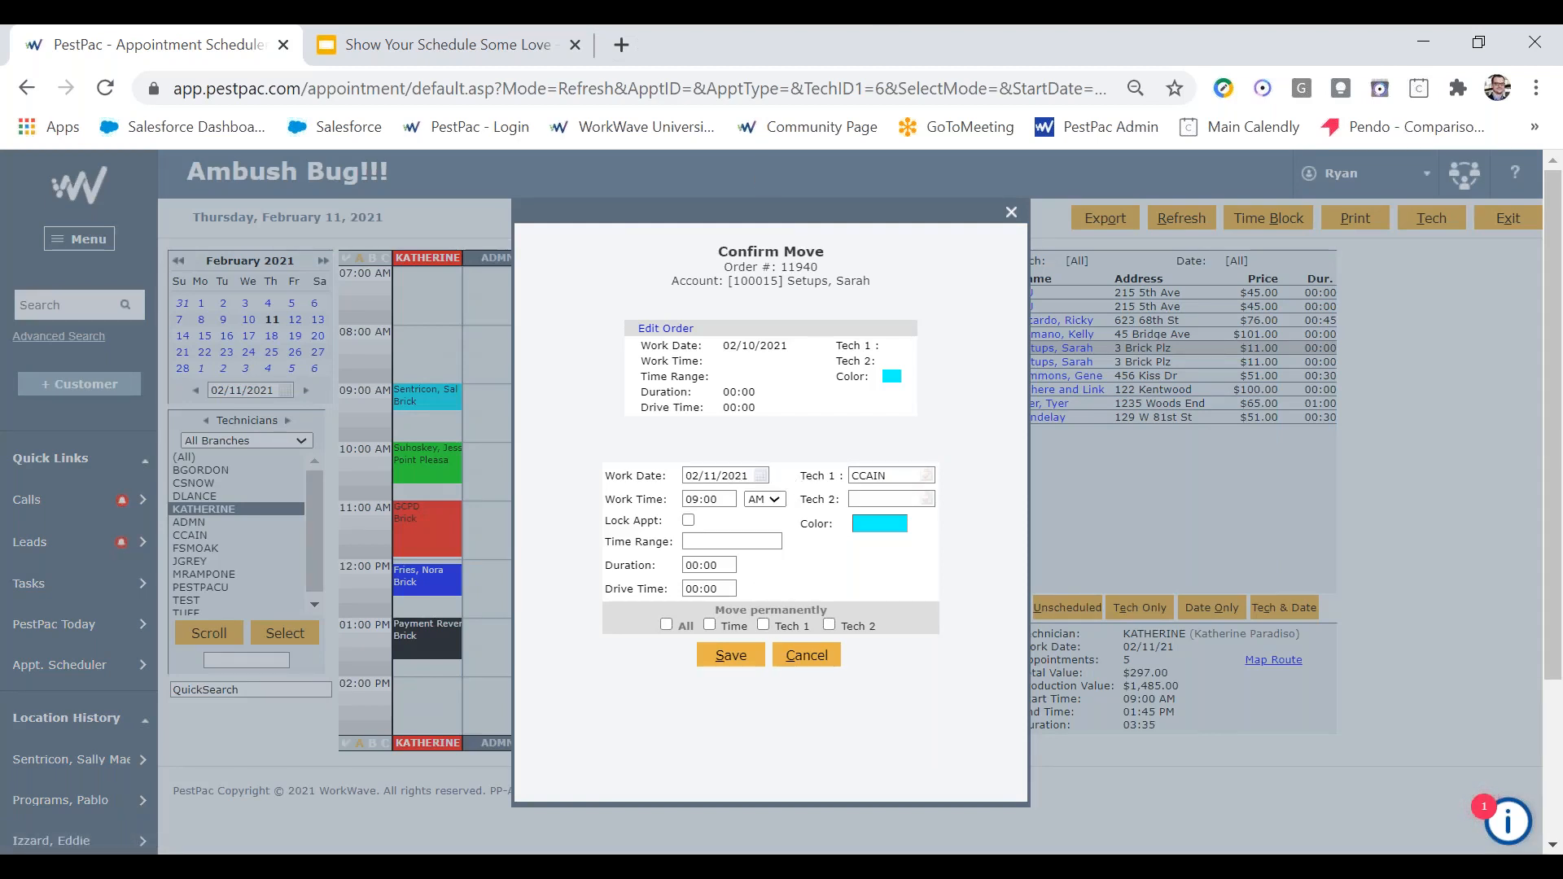
left_click_drag(725, 565, 706, 566)
type("45")
left_click(716, 662)
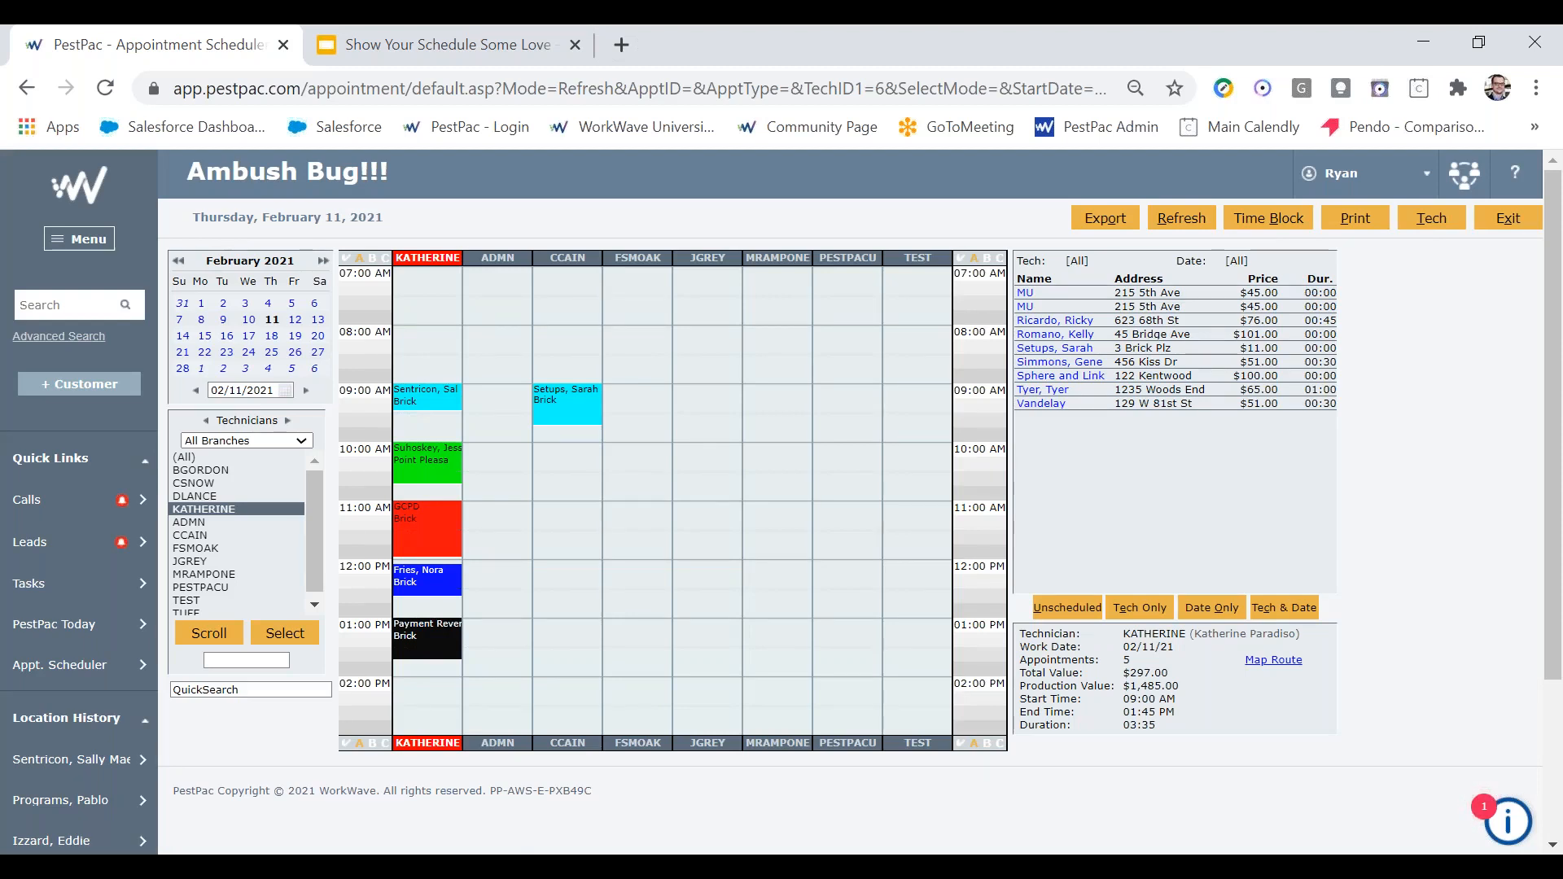
Step: Filter the unscheduled orders by the first technician and 02/11/2021, which returns no matches
left_click(1077, 615)
left_click(1129, 611)
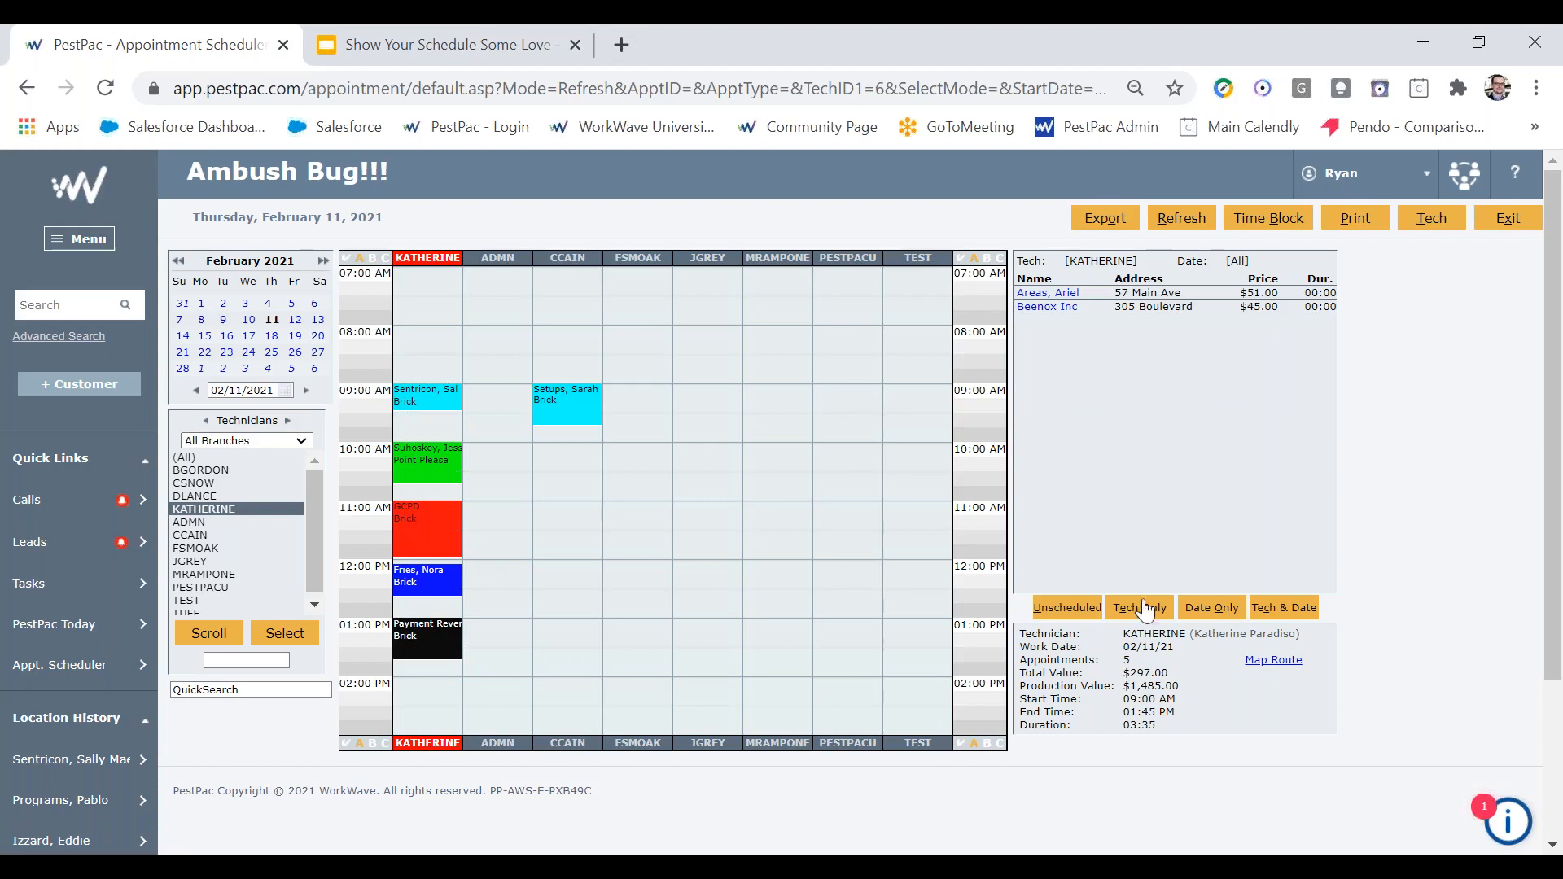
left_click(1205, 612)
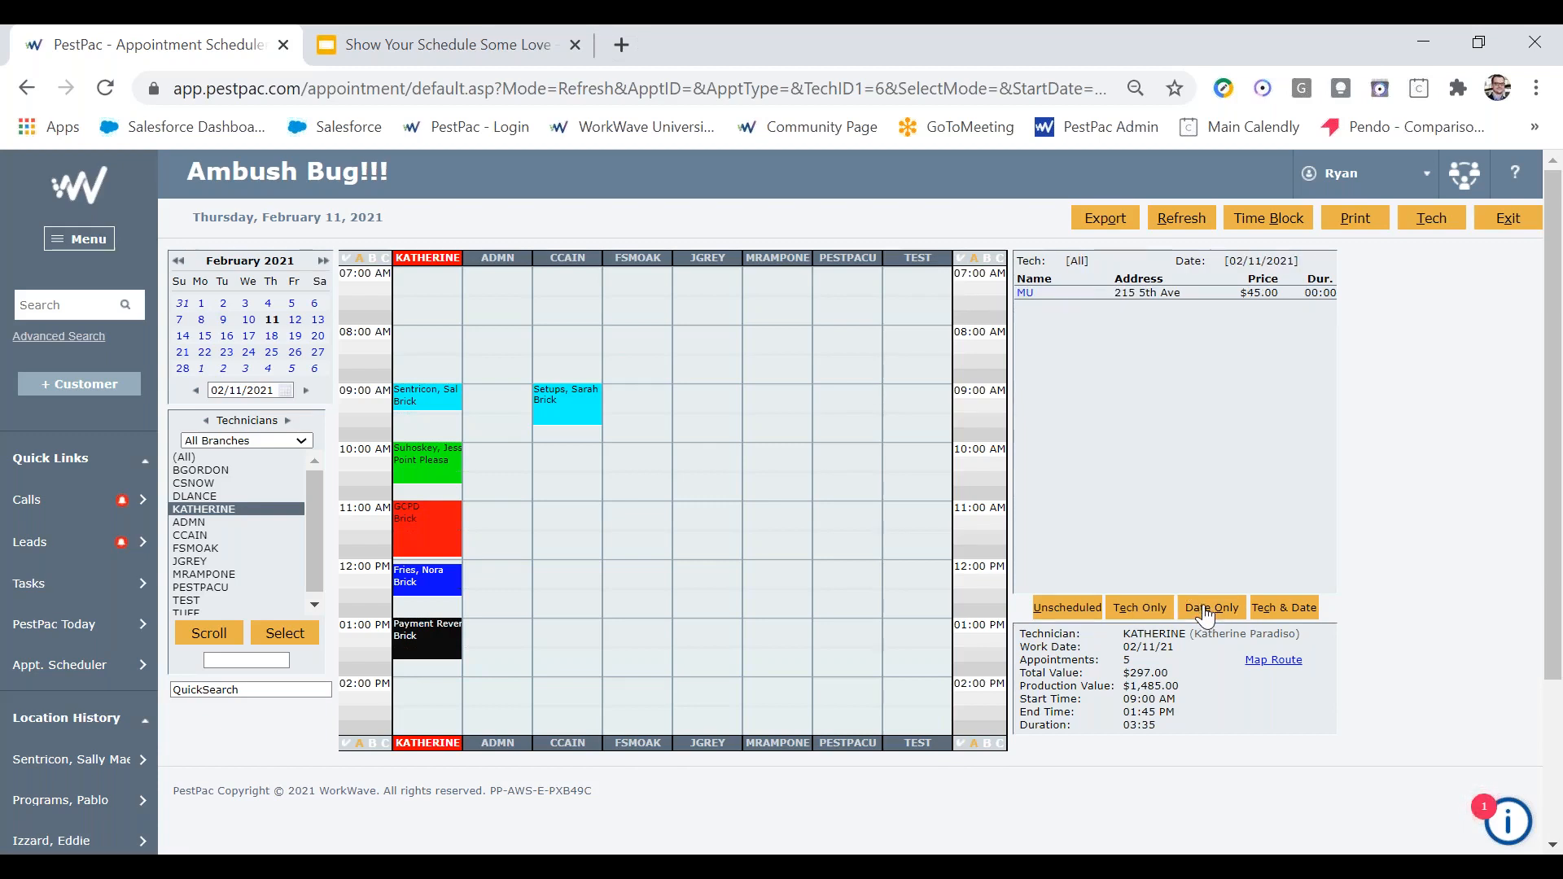
left_click(1284, 607)
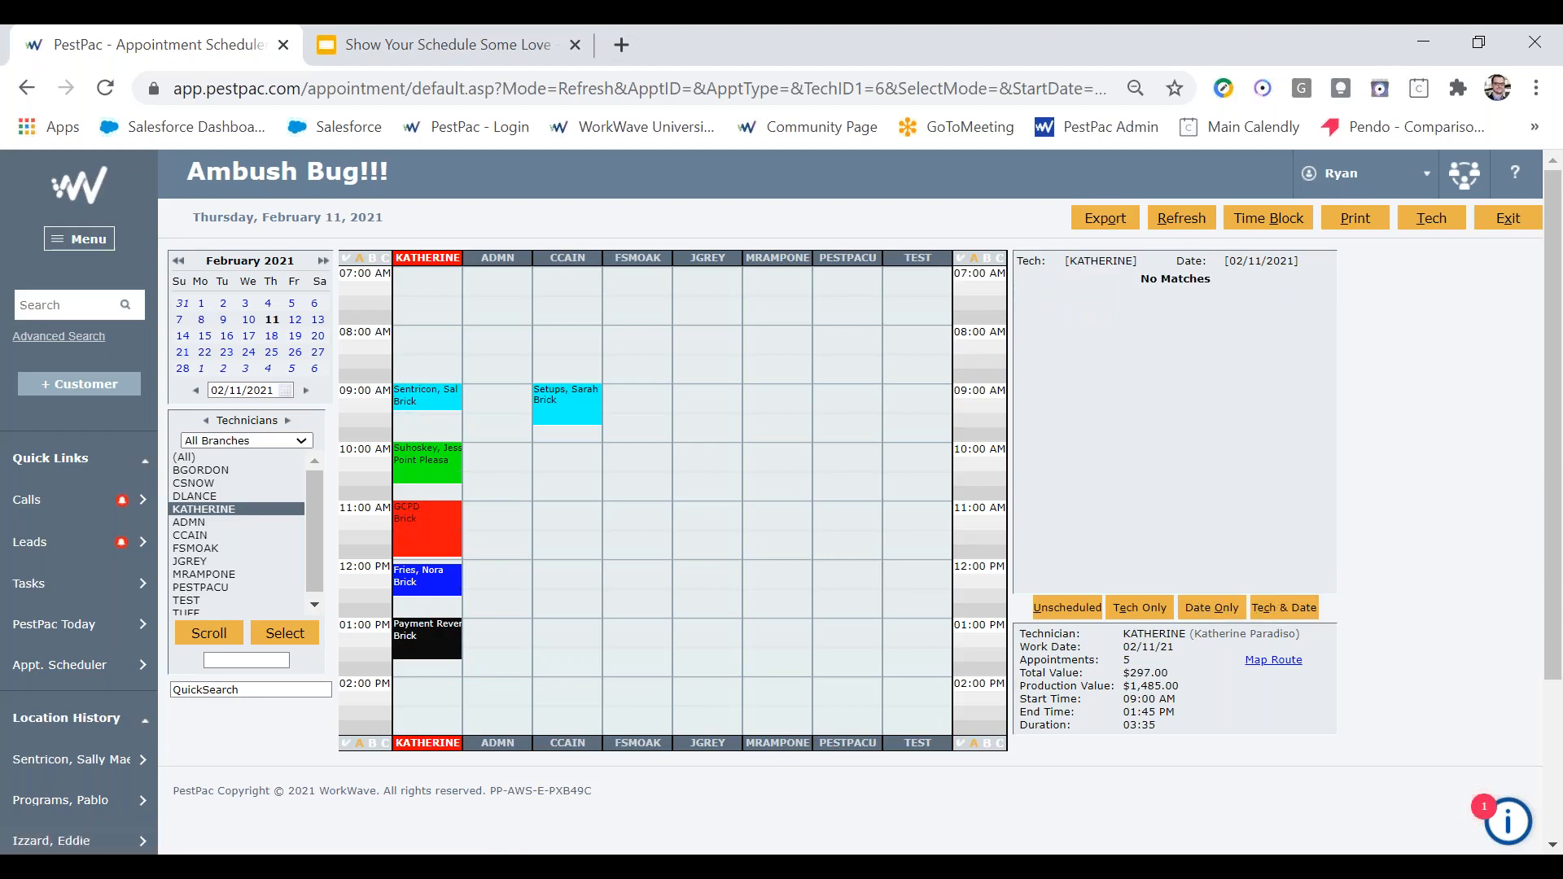
left_click(1140, 607)
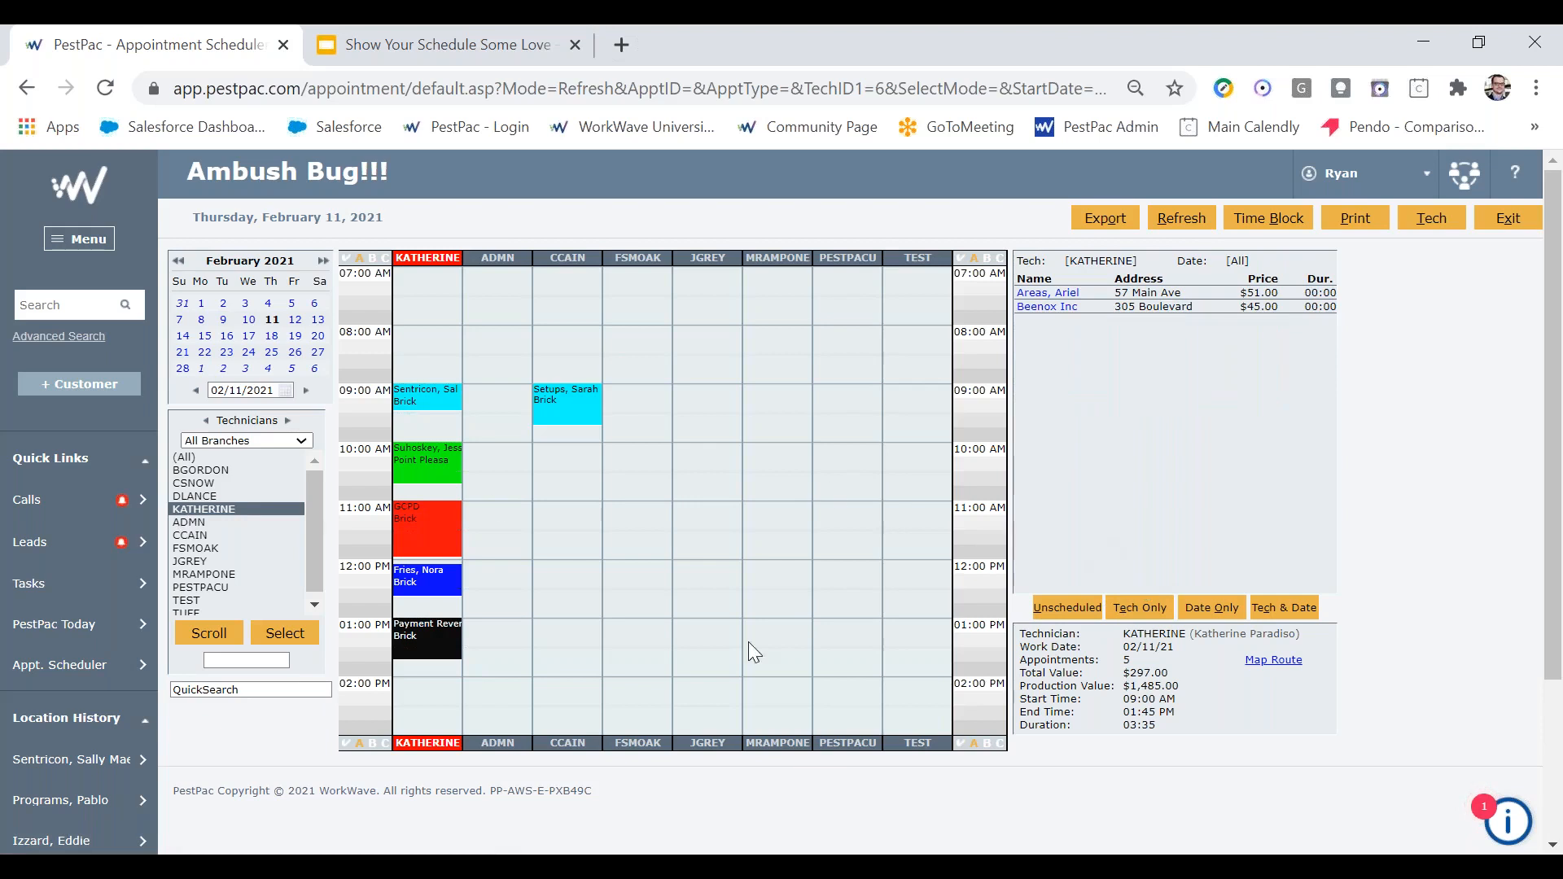
left_click(1217, 608)
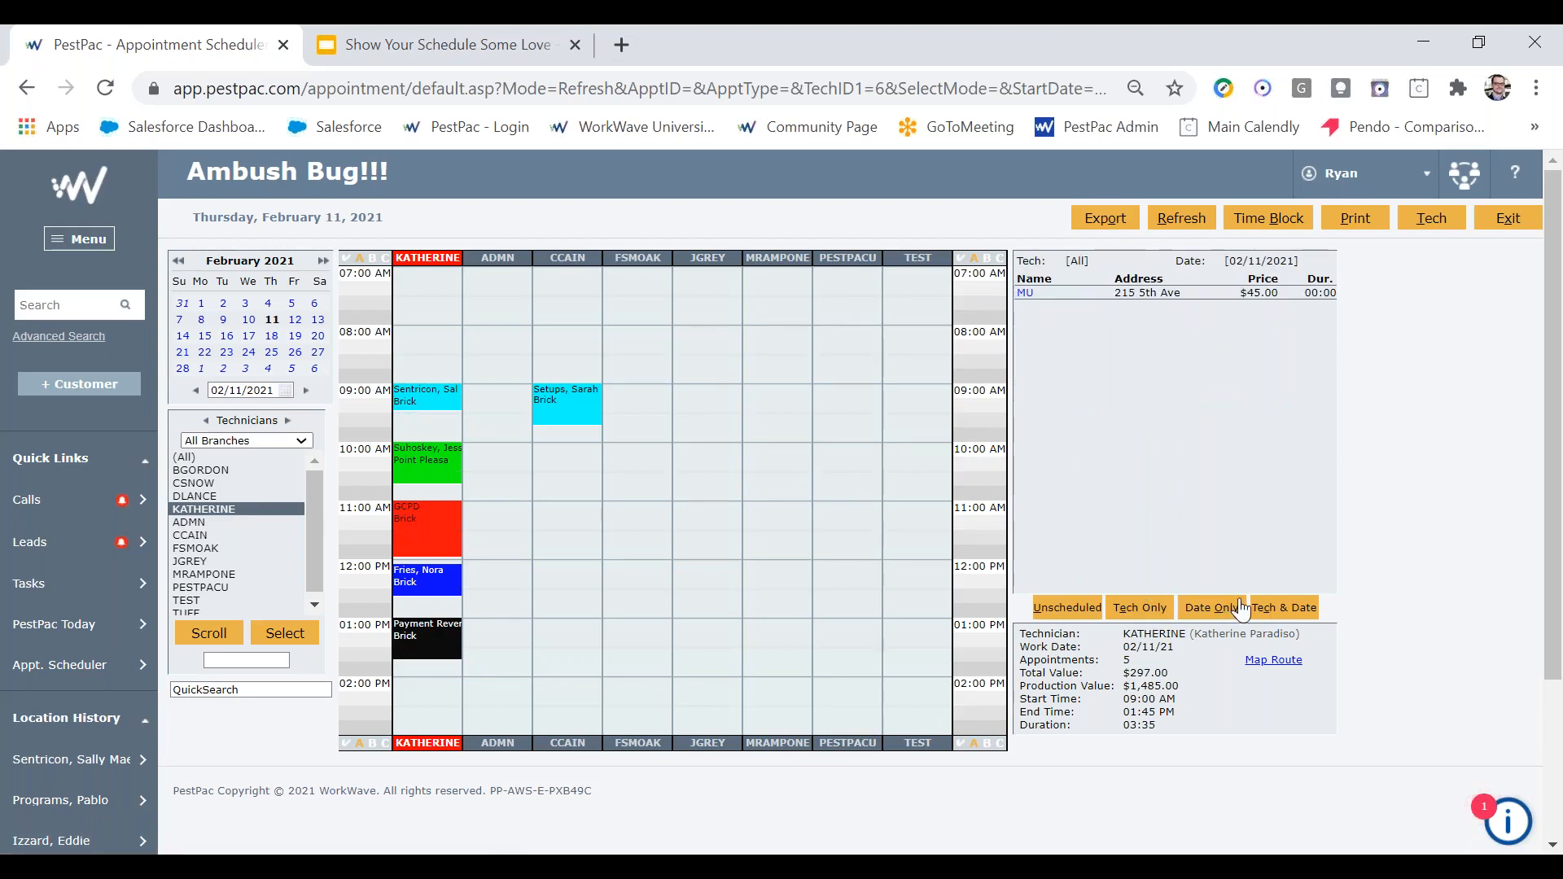
left_click_drag(1225, 261, 1302, 269)
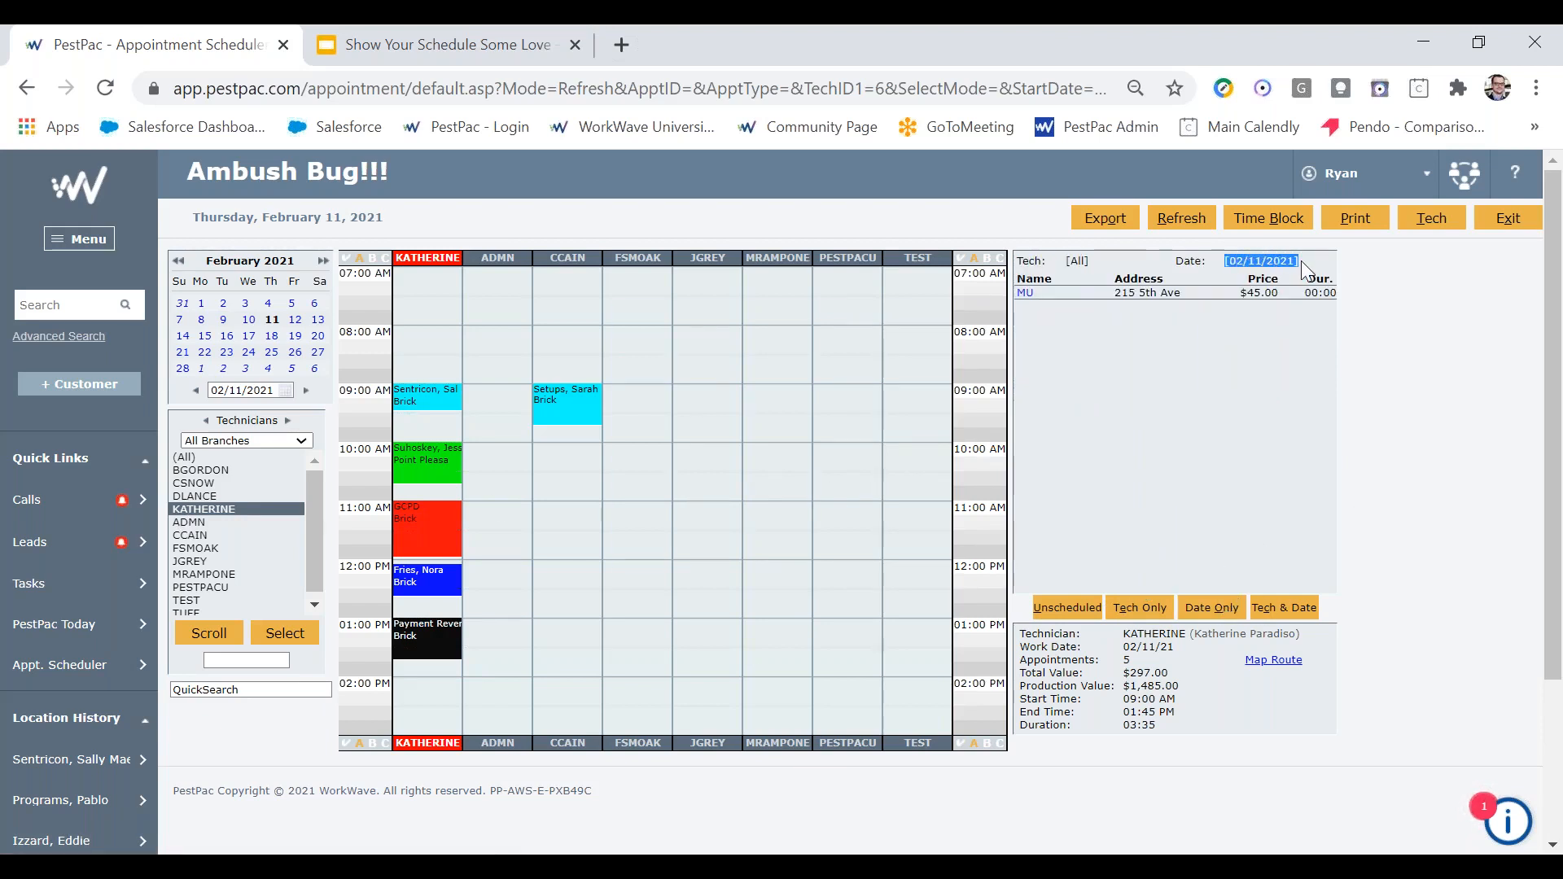
left_click(1265, 606)
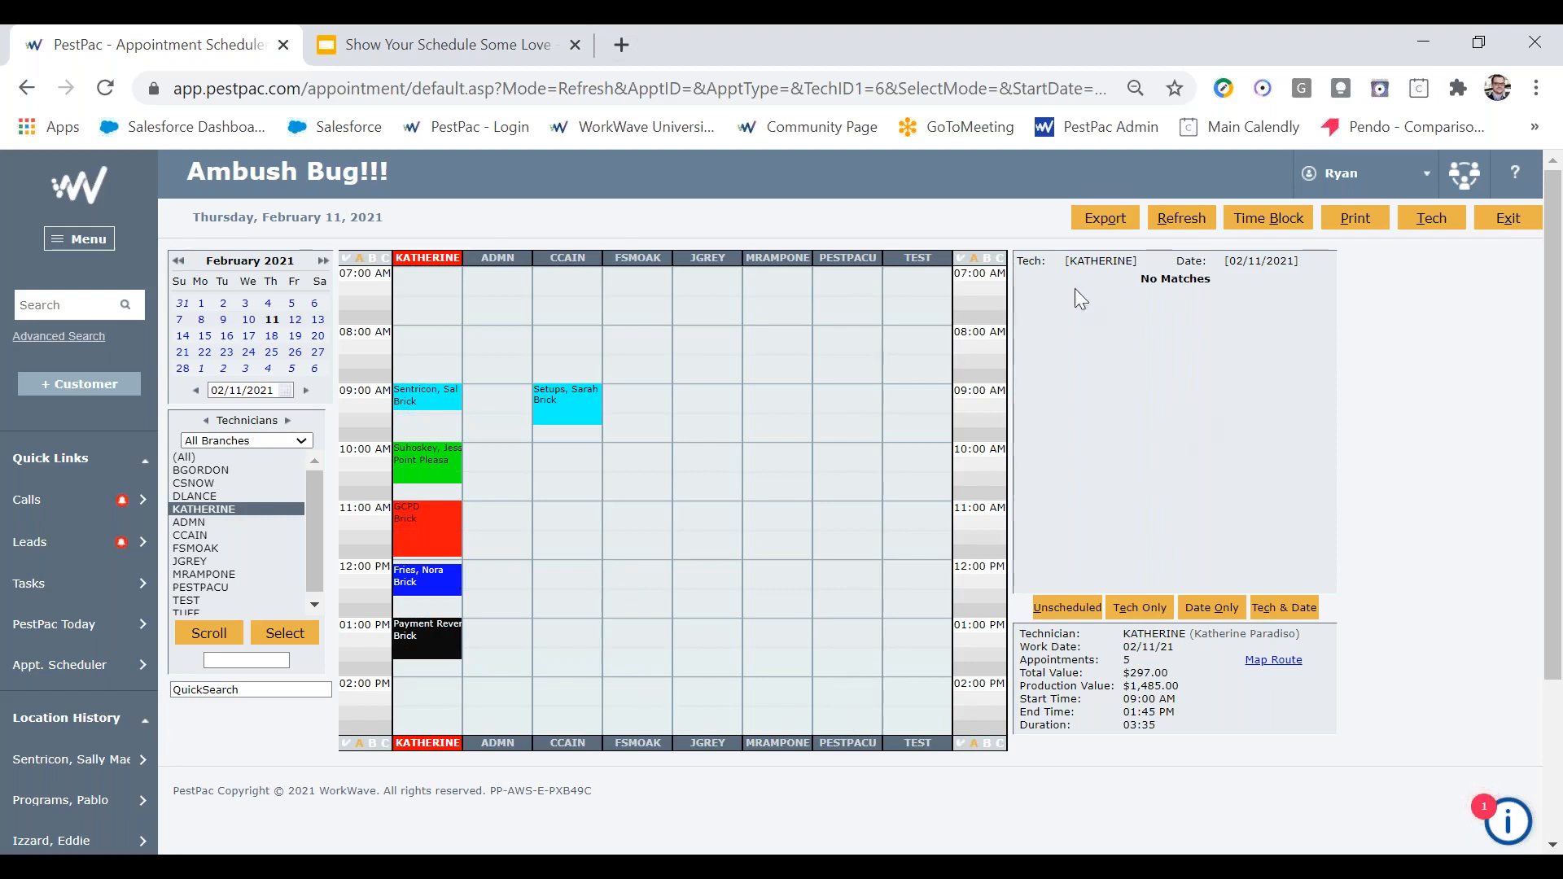
left_click(91, 764)
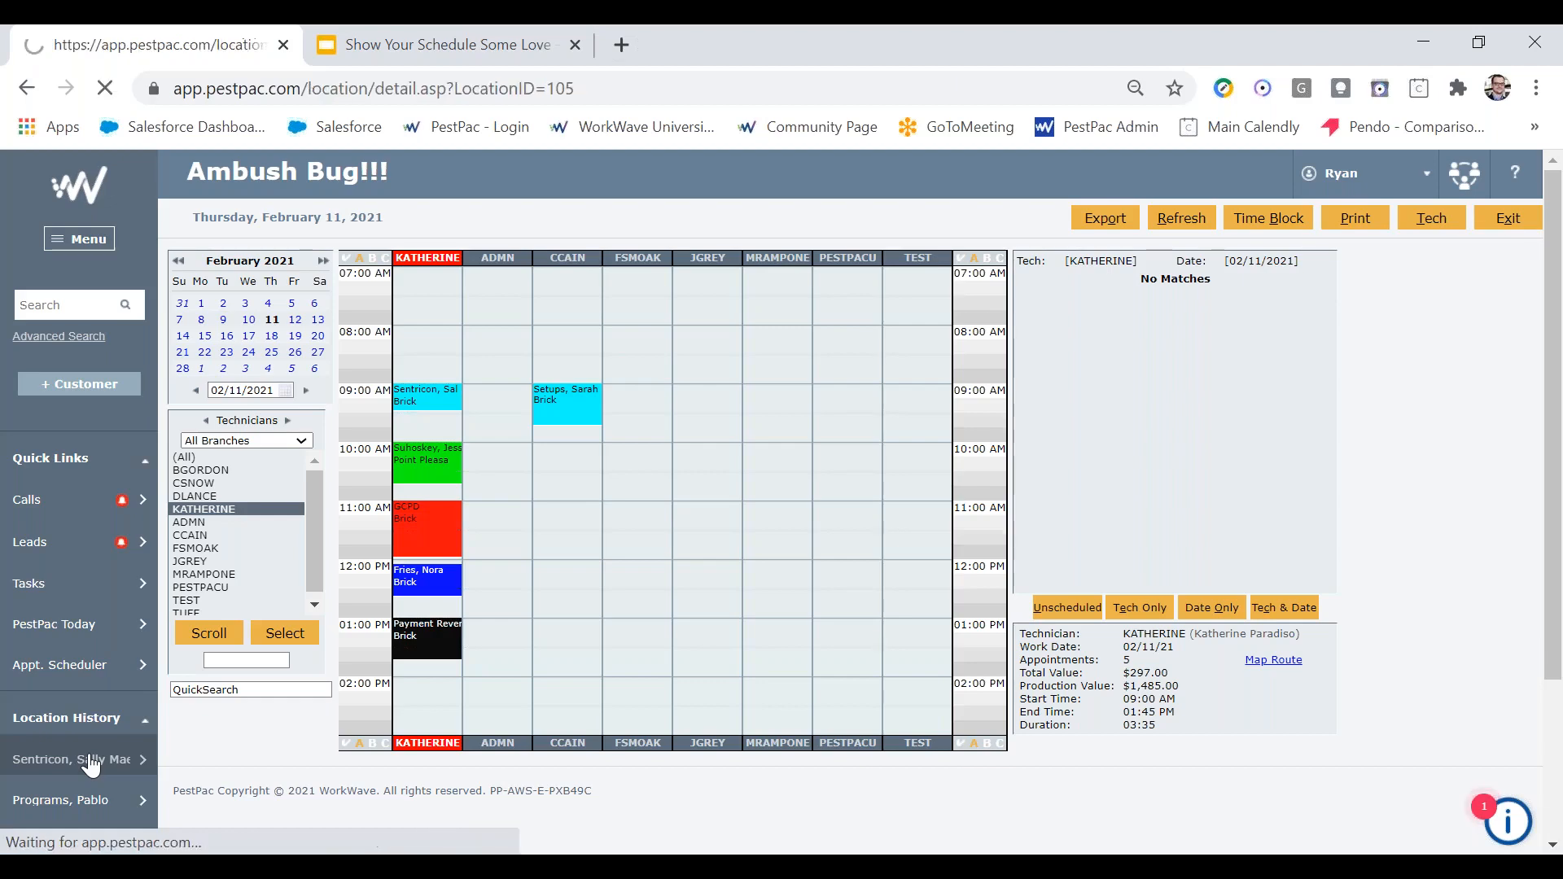
scroll(337, 735, "down", 5)
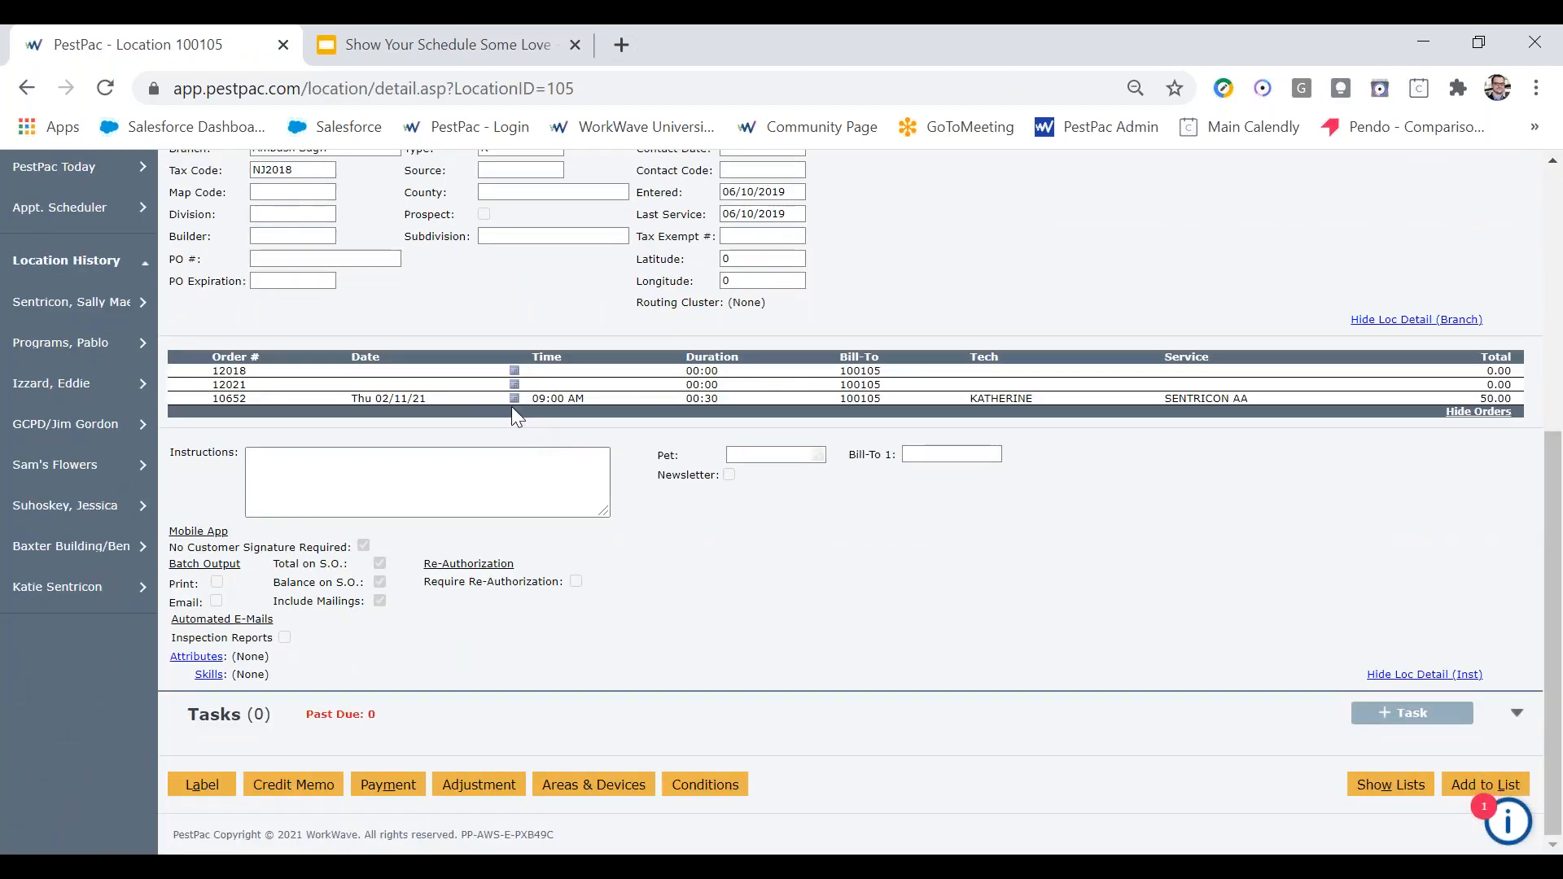
mouse_move(515, 402)
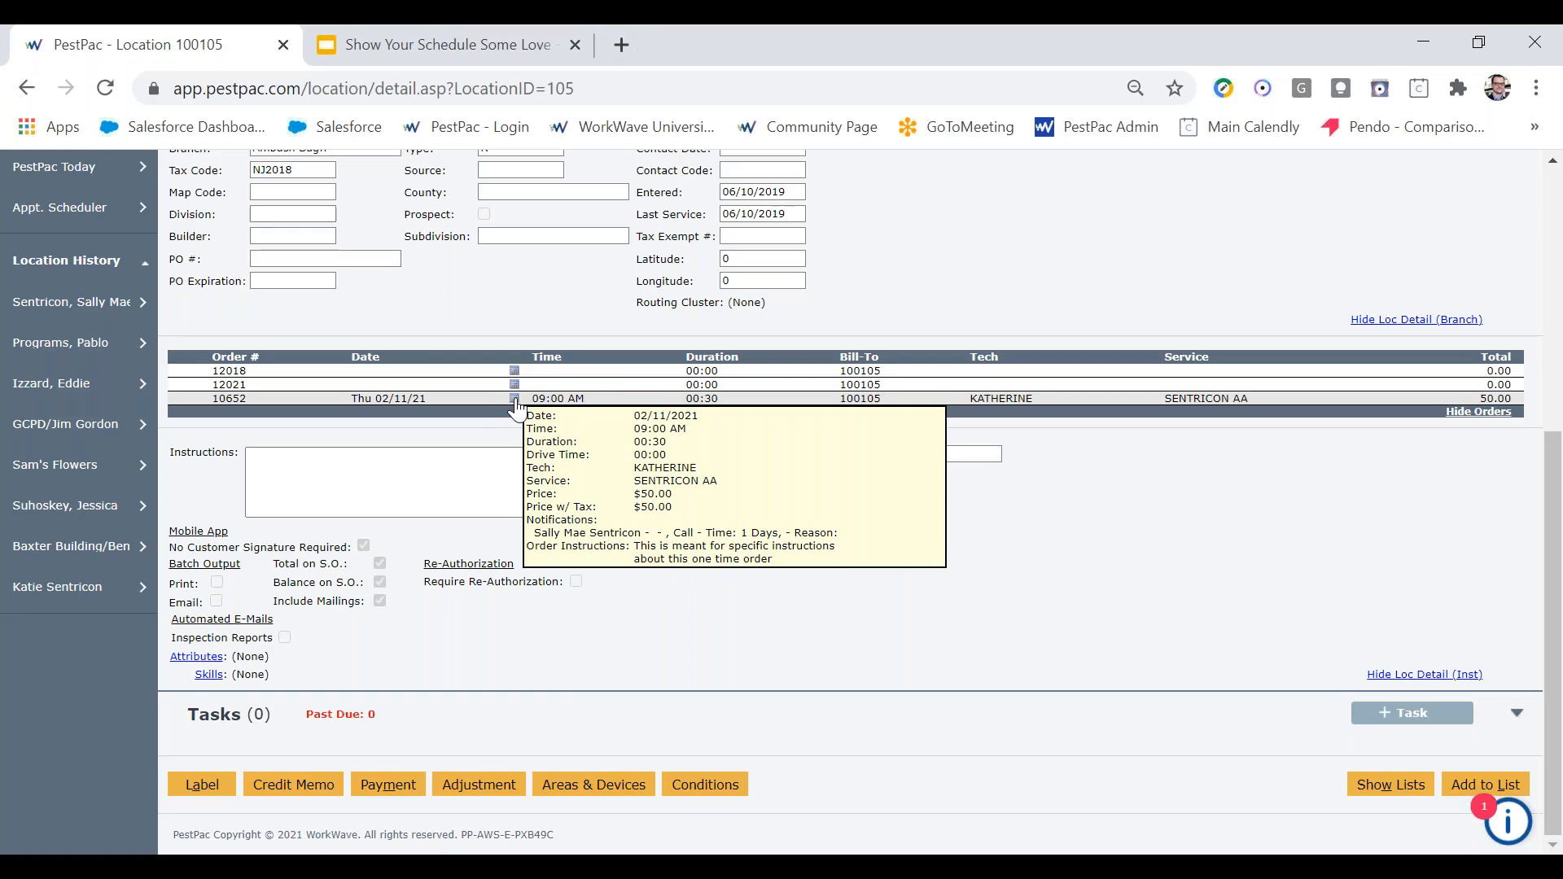
scroll(549, 366, "up", 6)
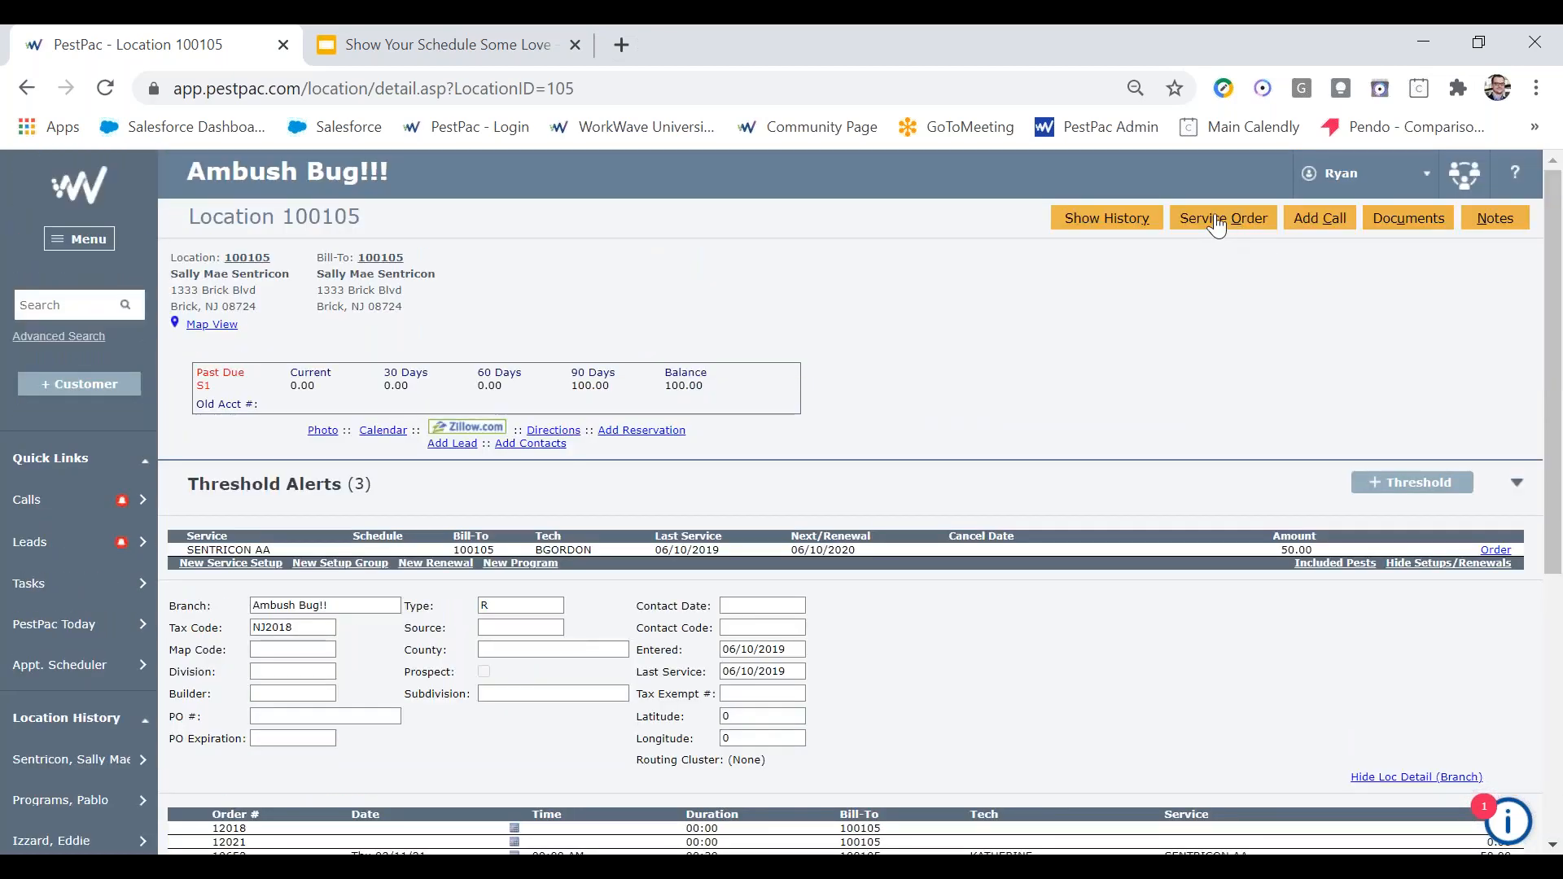
scroll(1208, 247, "down", 5)
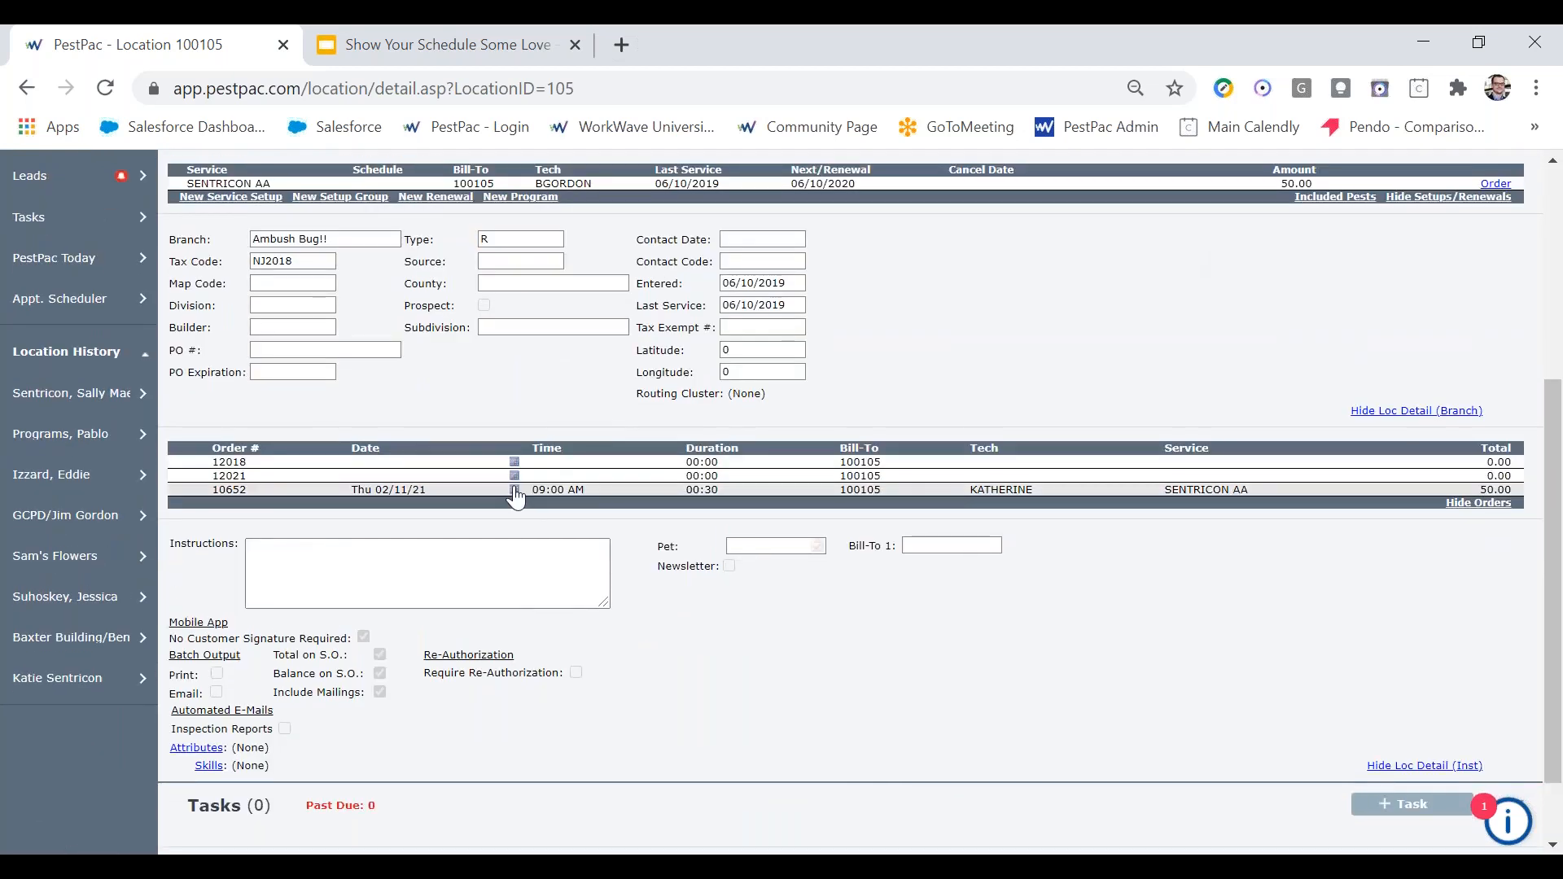
mouse_move(514, 499)
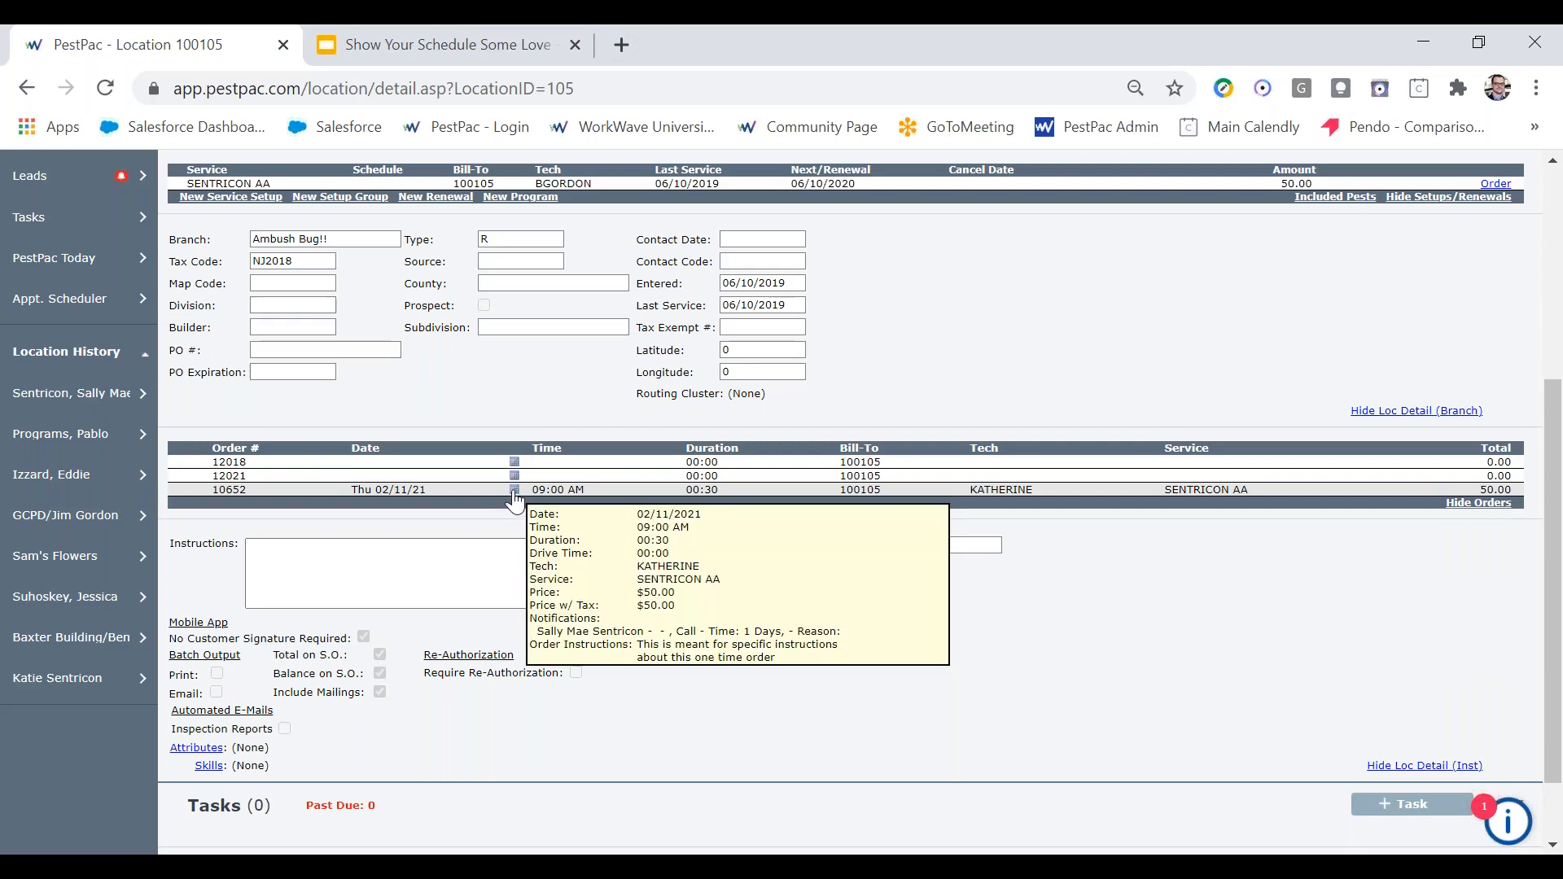
Step: Open order 10652's Quick Scheduler and pick ADMN's 9:15 slot on Fri 02/12
left_click(515, 491)
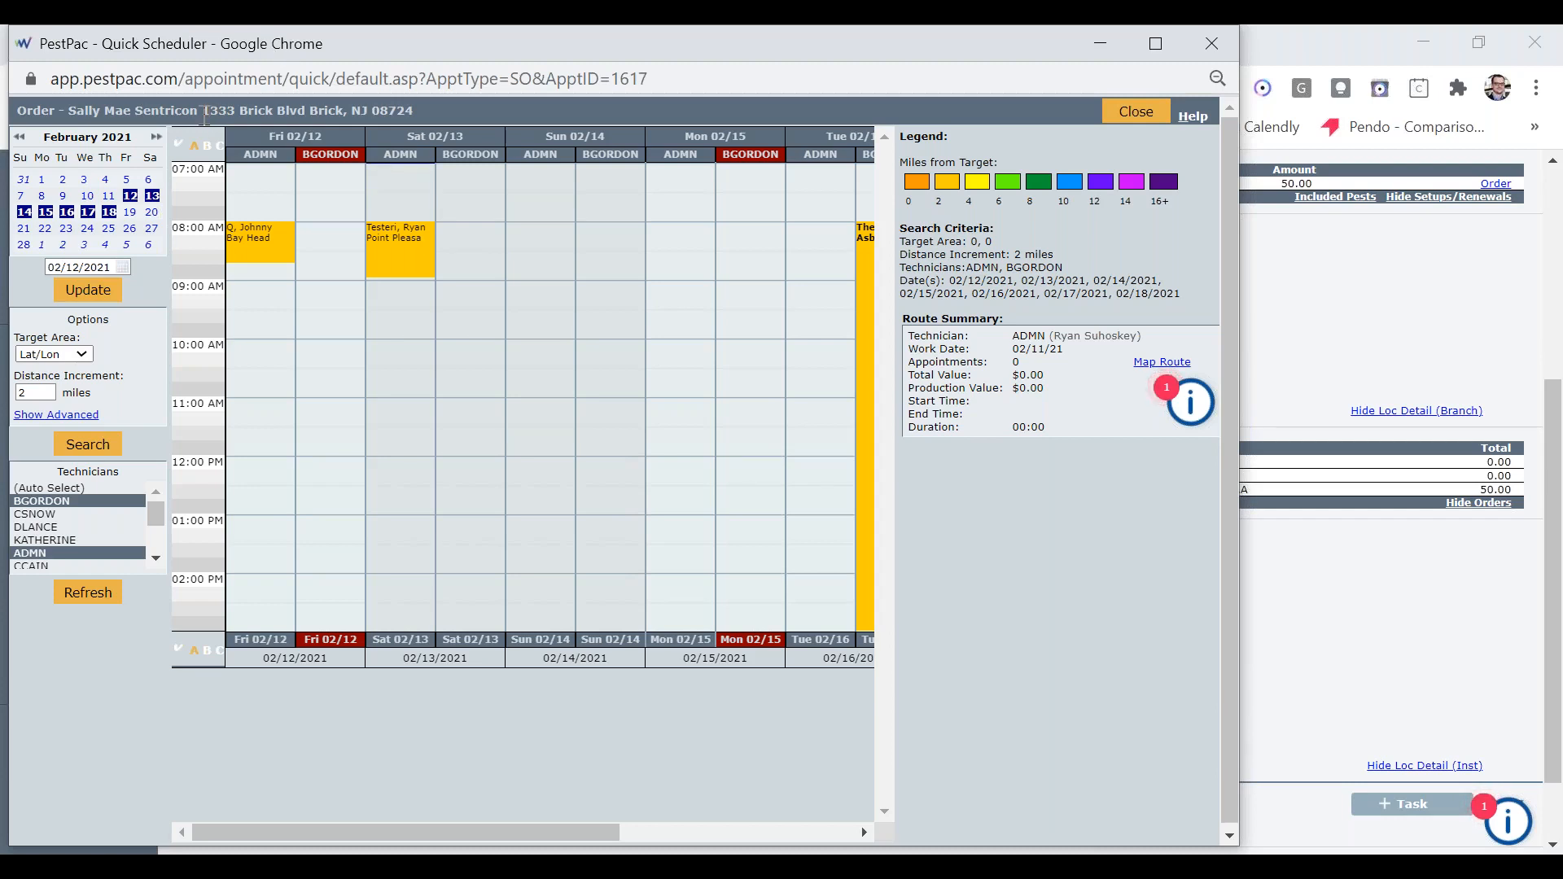
left_click_drag(205, 115, 422, 114)
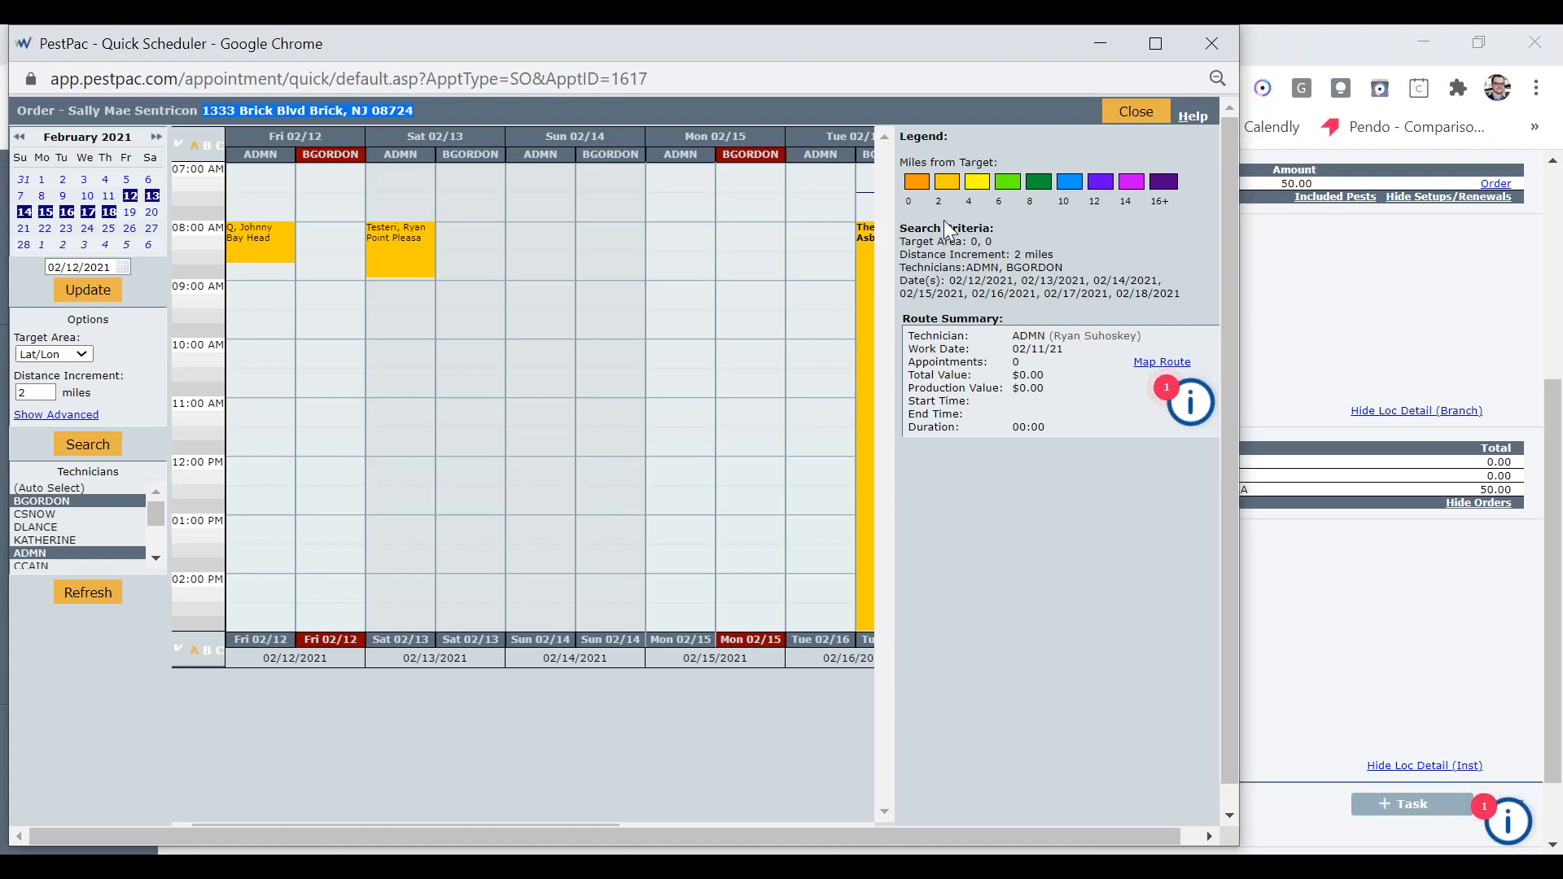
mouse_move(249, 256)
left_click(271, 295)
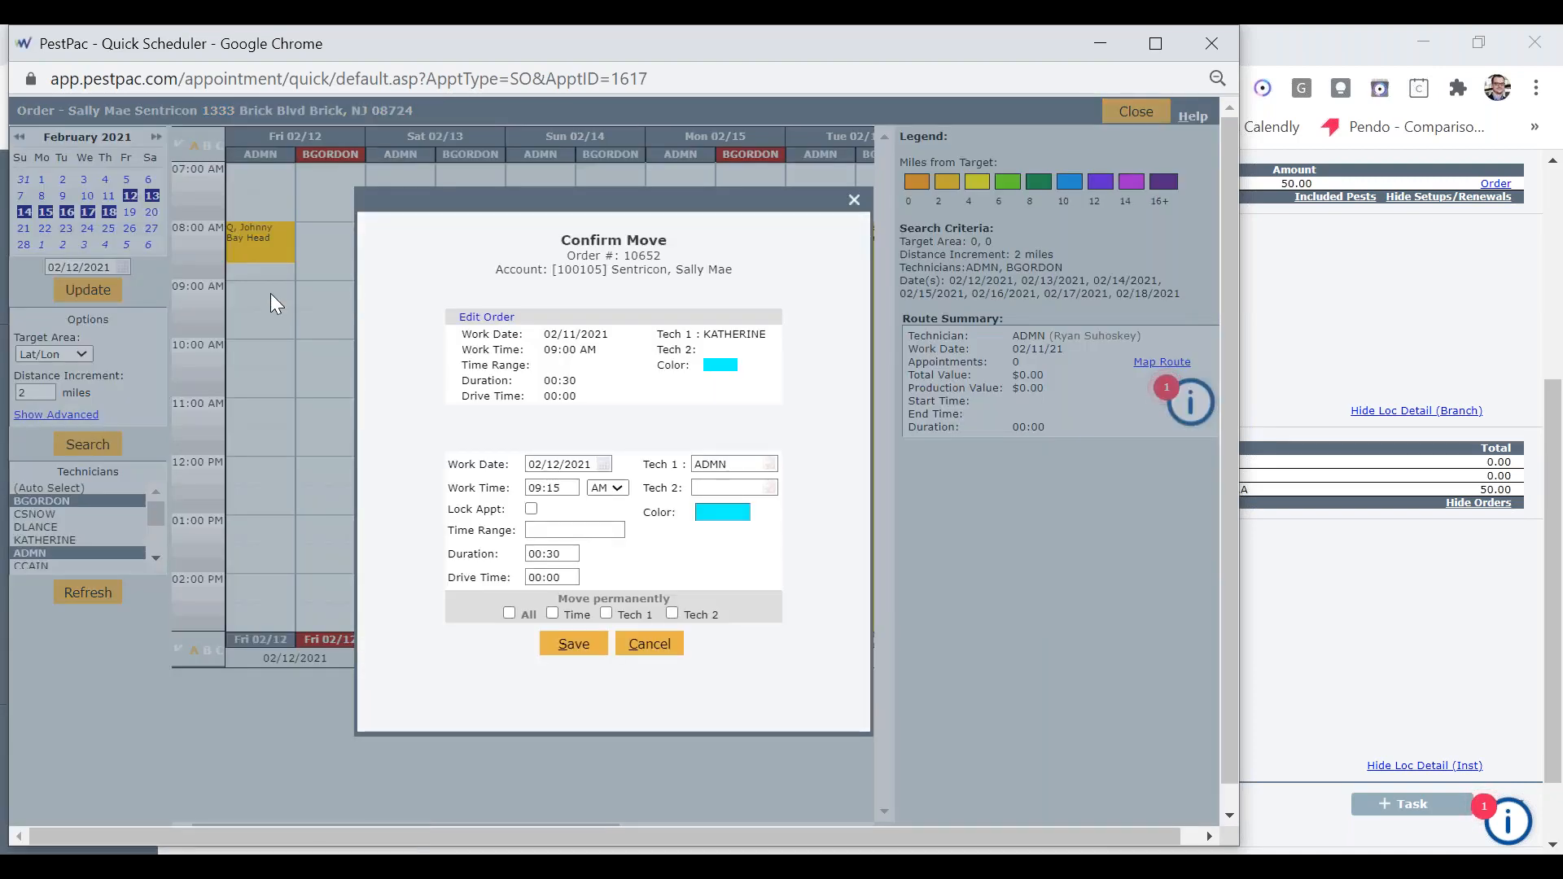
Step: Save order 10652's move to 02/12/2021 at 09:15 and close the Quick Scheduler
left_click(563, 650)
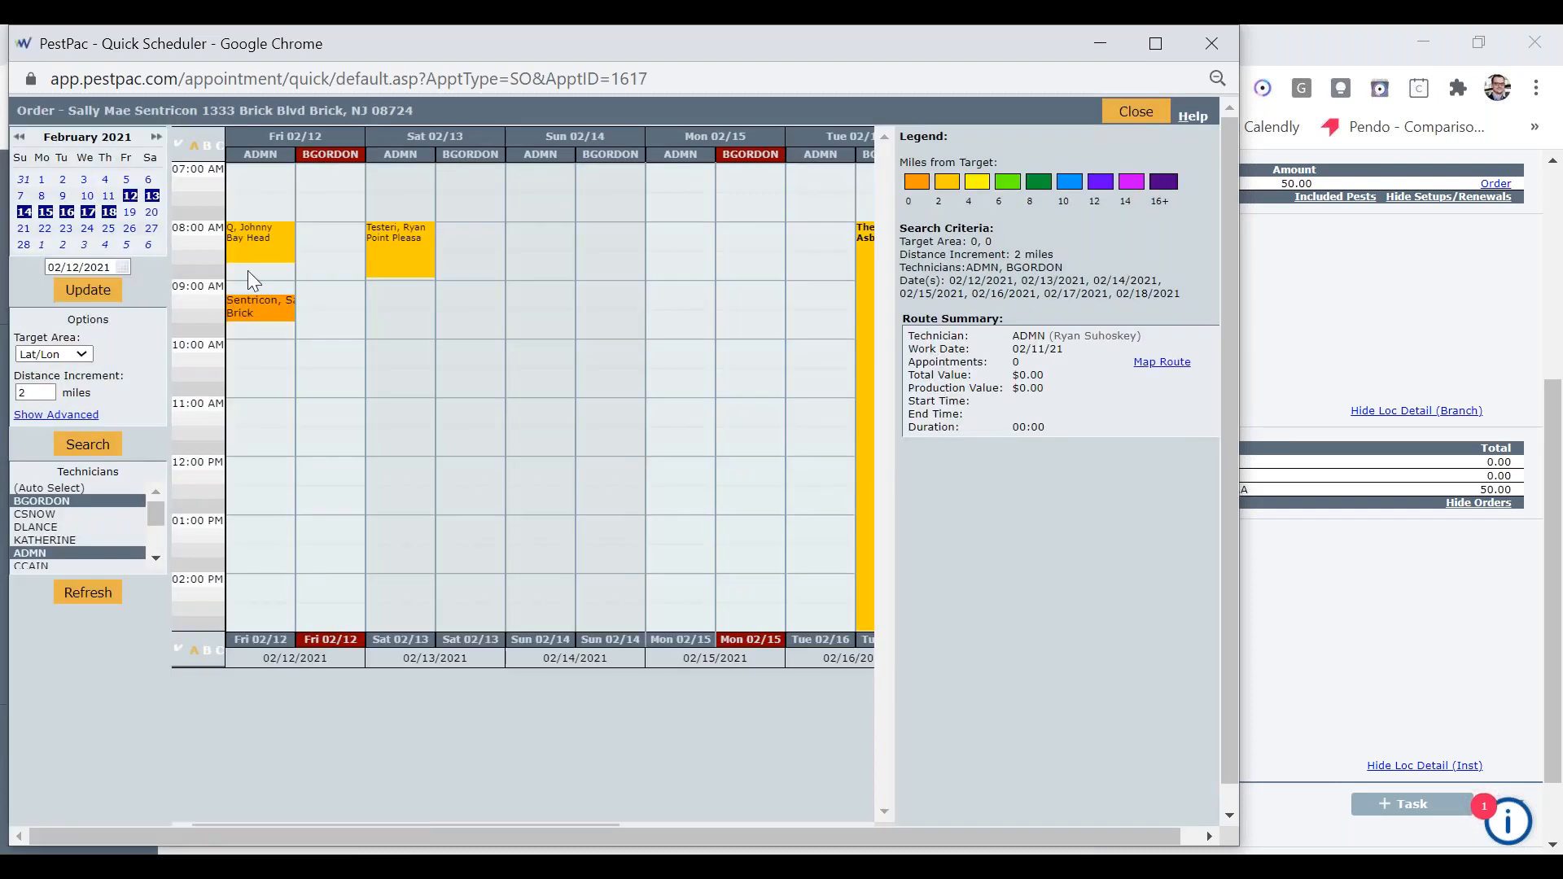
left_click(1140, 111)
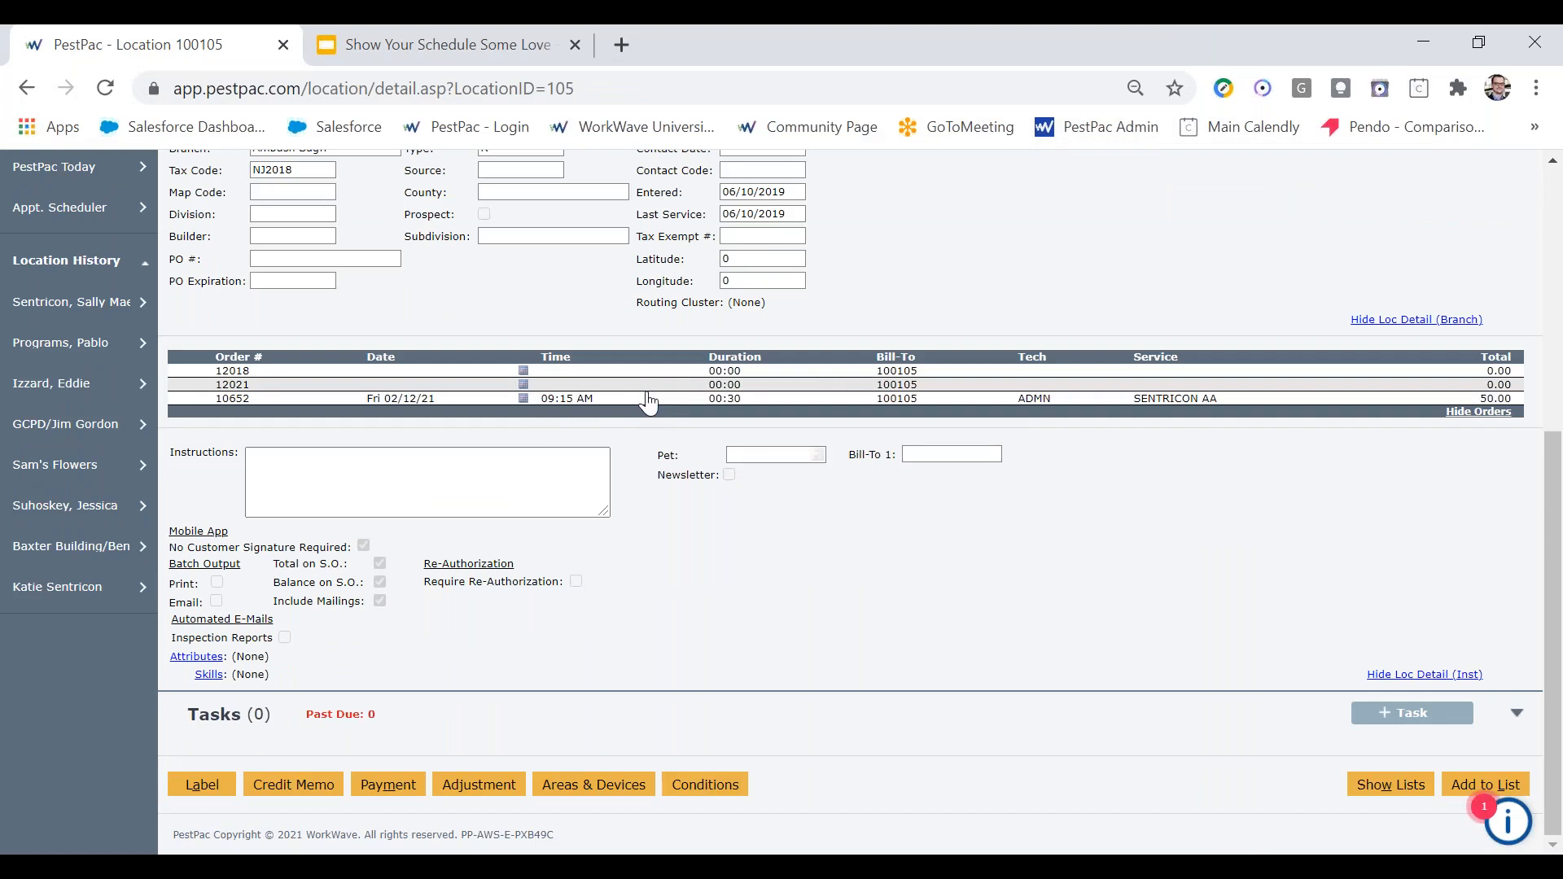
Step: Confirm order 10652 shows 02/12/2021 with ADMN, return to the location, and bring up the main menu
left_click(647, 401)
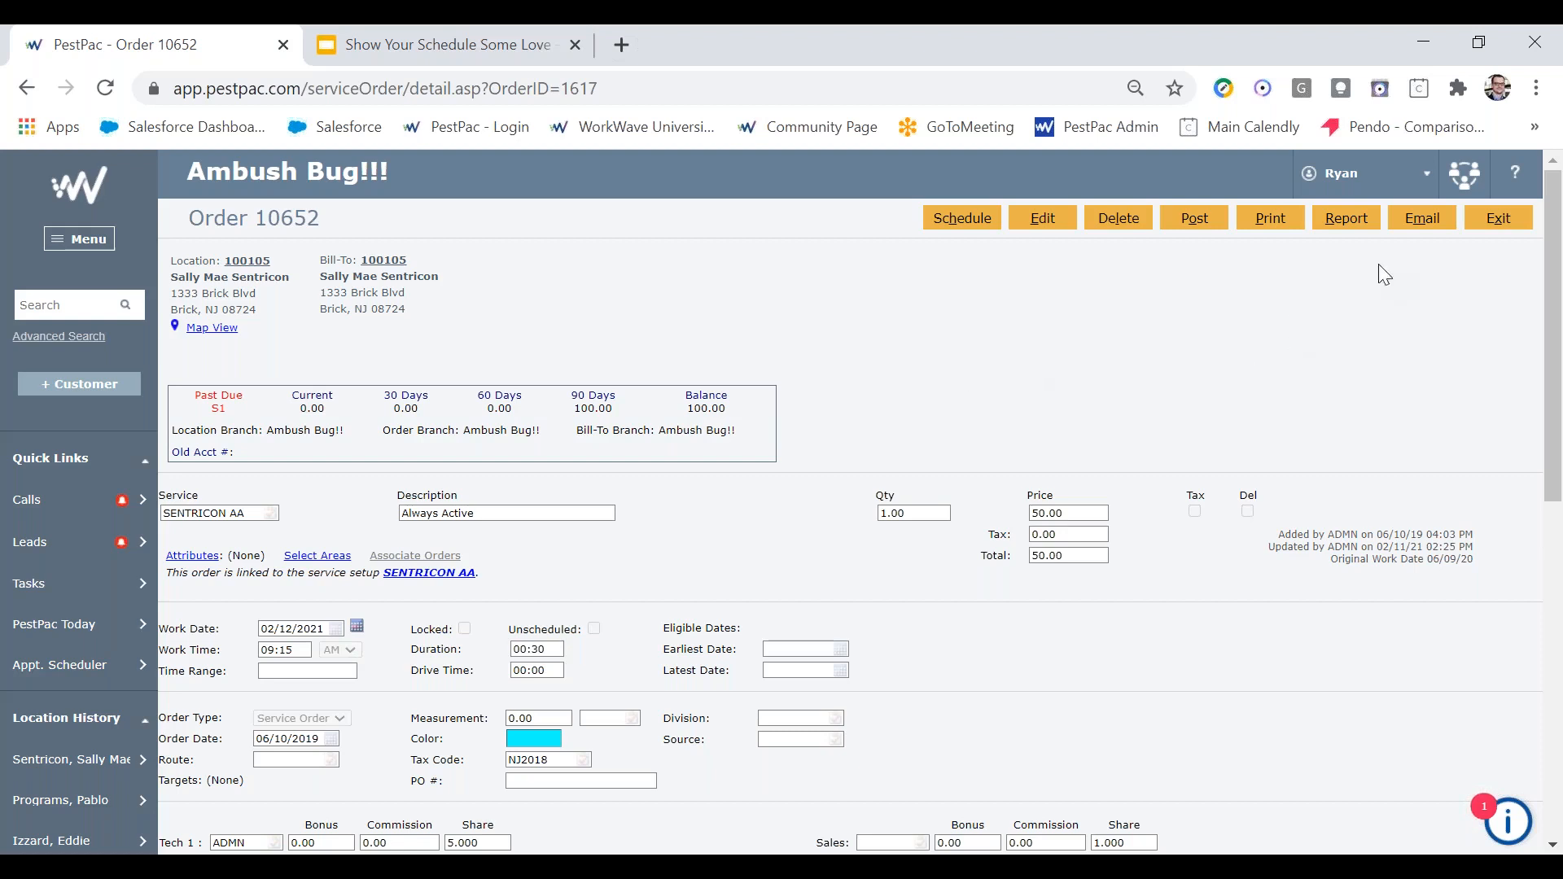
left_click(1496, 217)
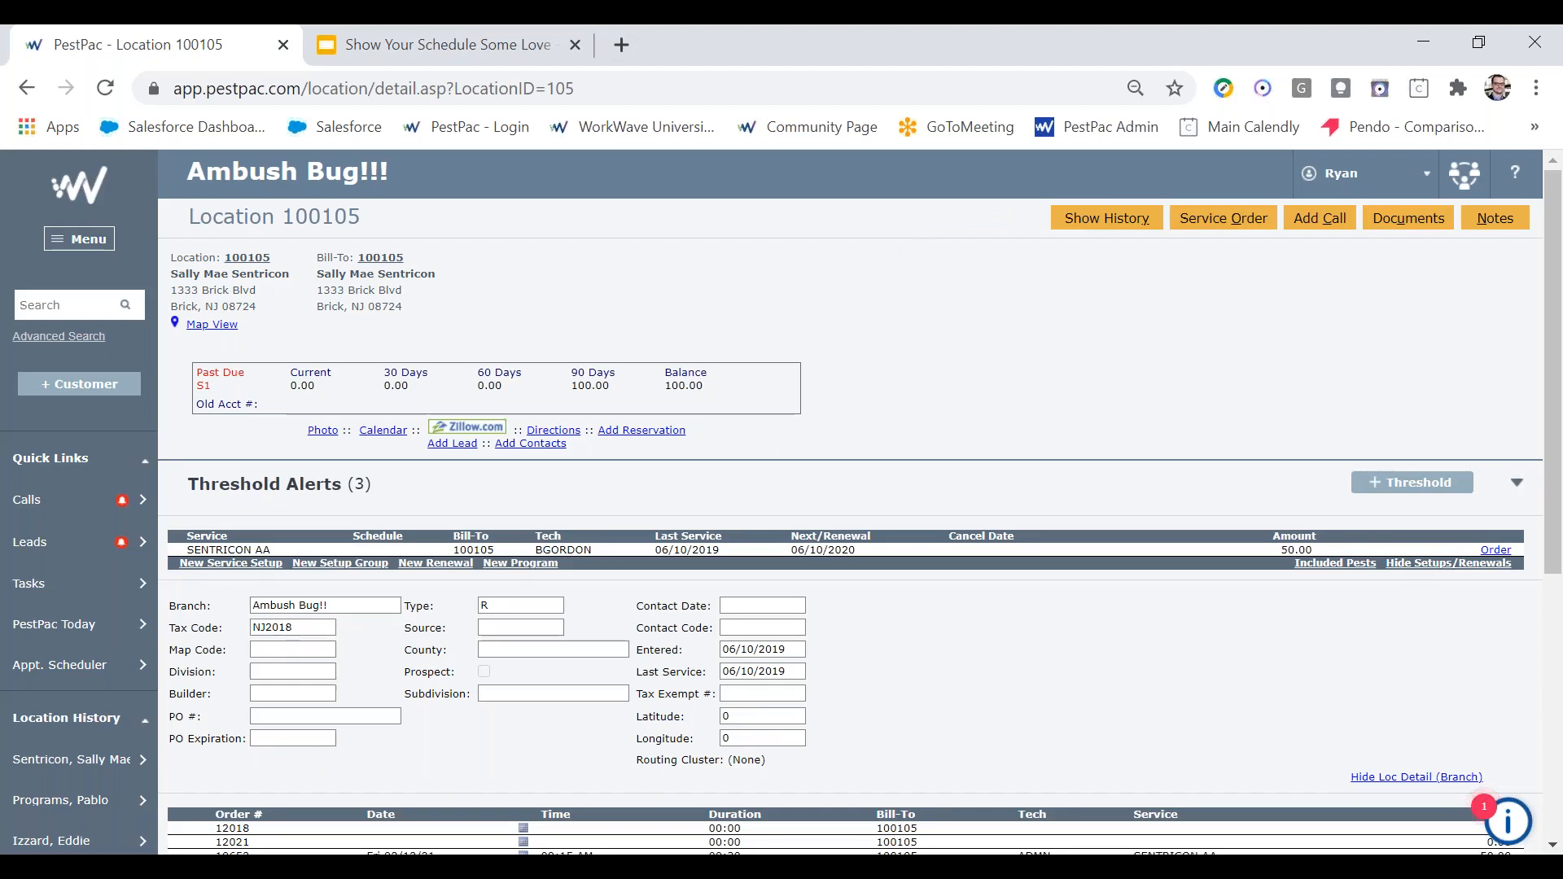
left_click(85, 244)
mouse_move(197, 311)
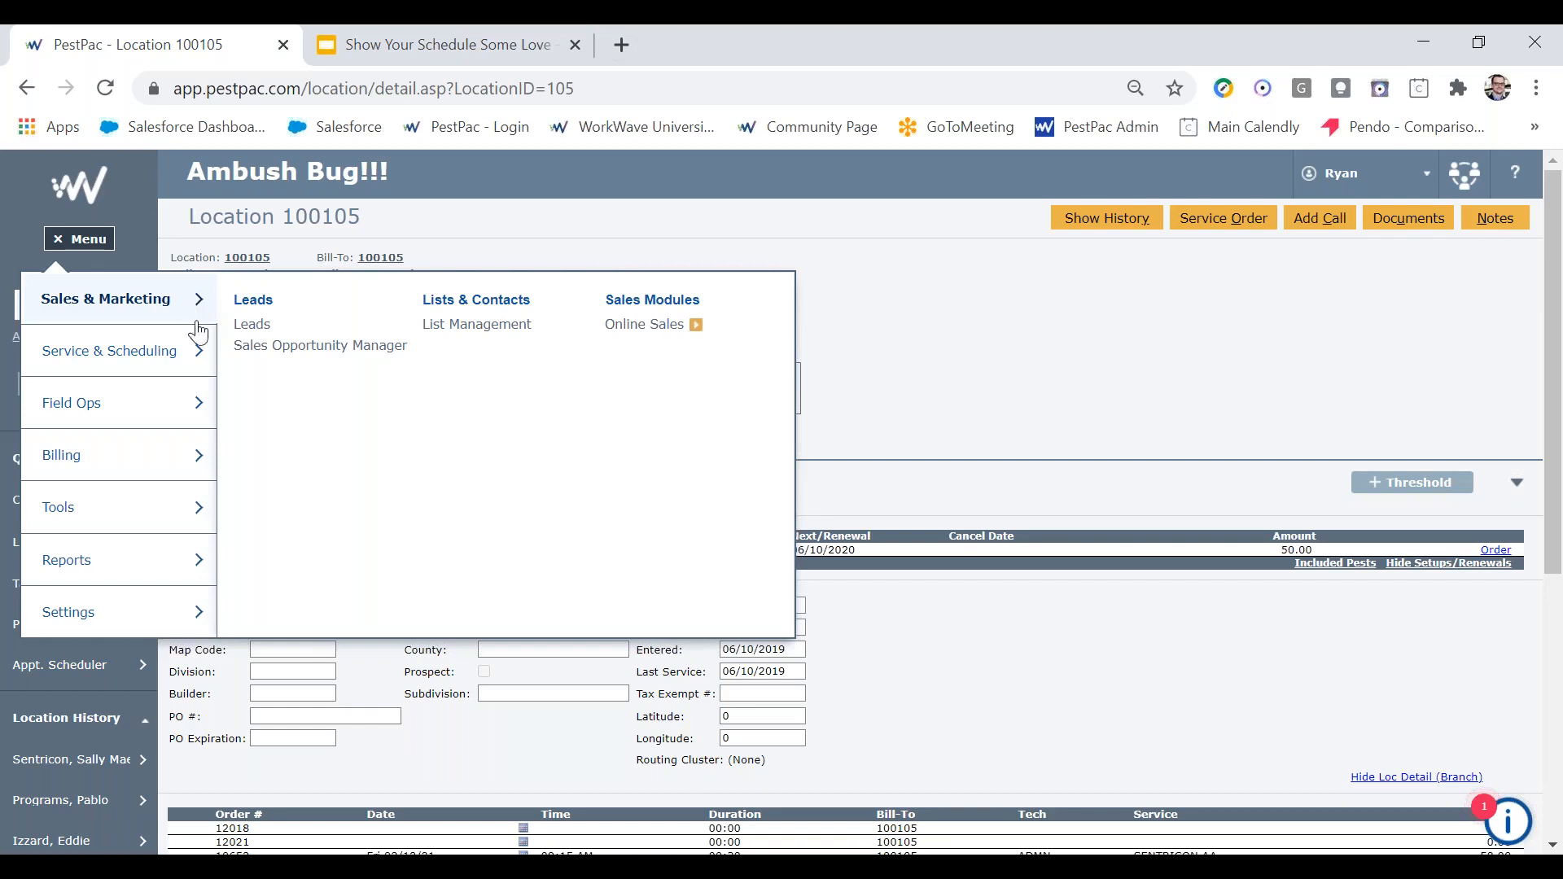
Step: Go to Service & Scheduling > Reschedule Service Orders
mouse_move(198, 352)
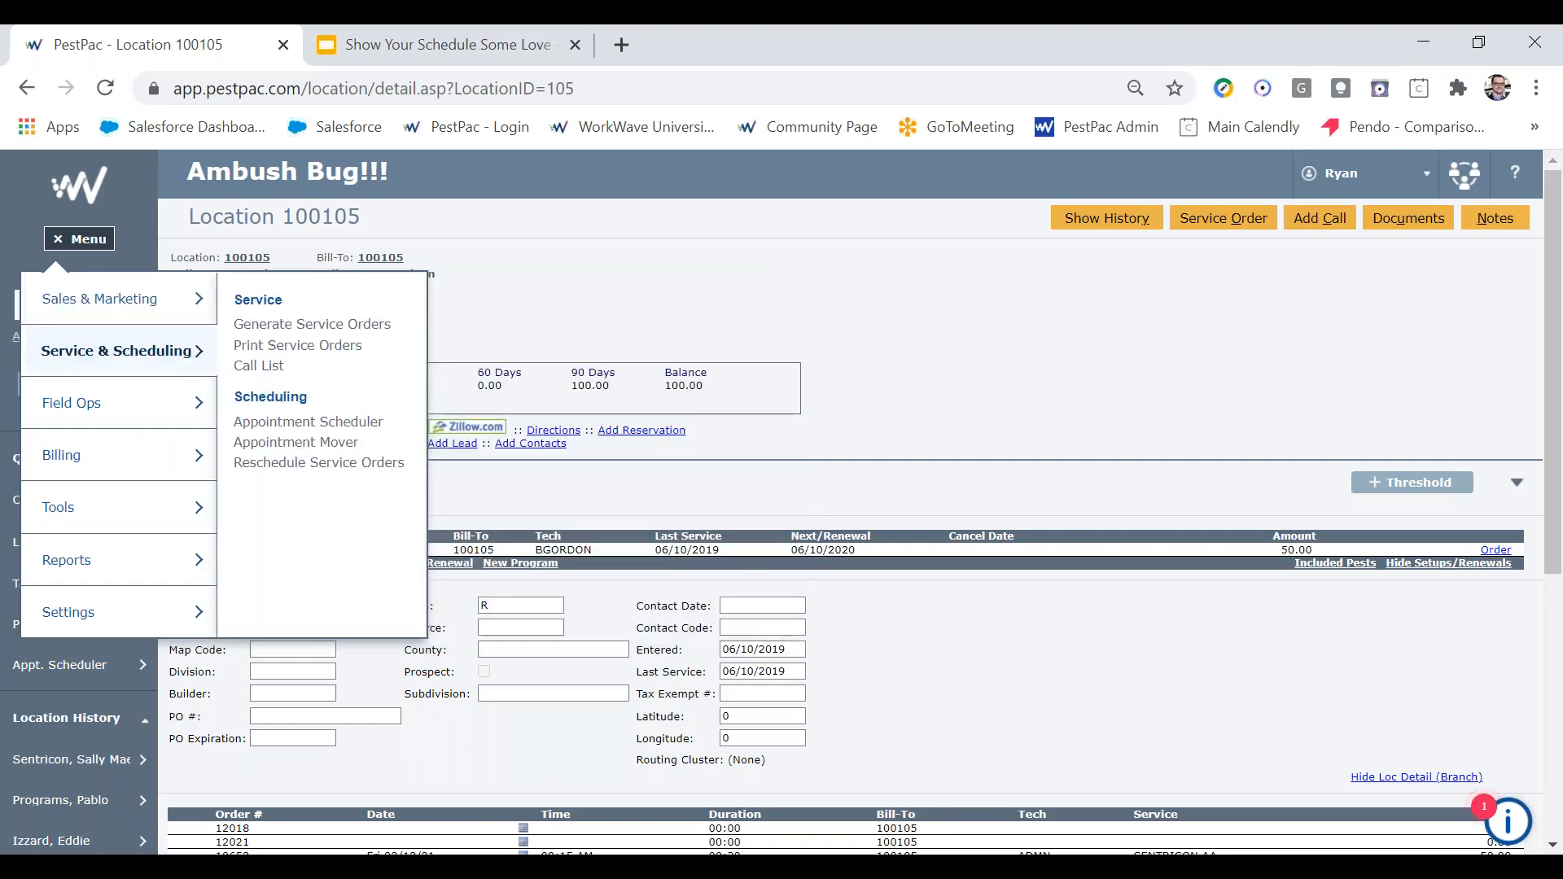
left_click(315, 467)
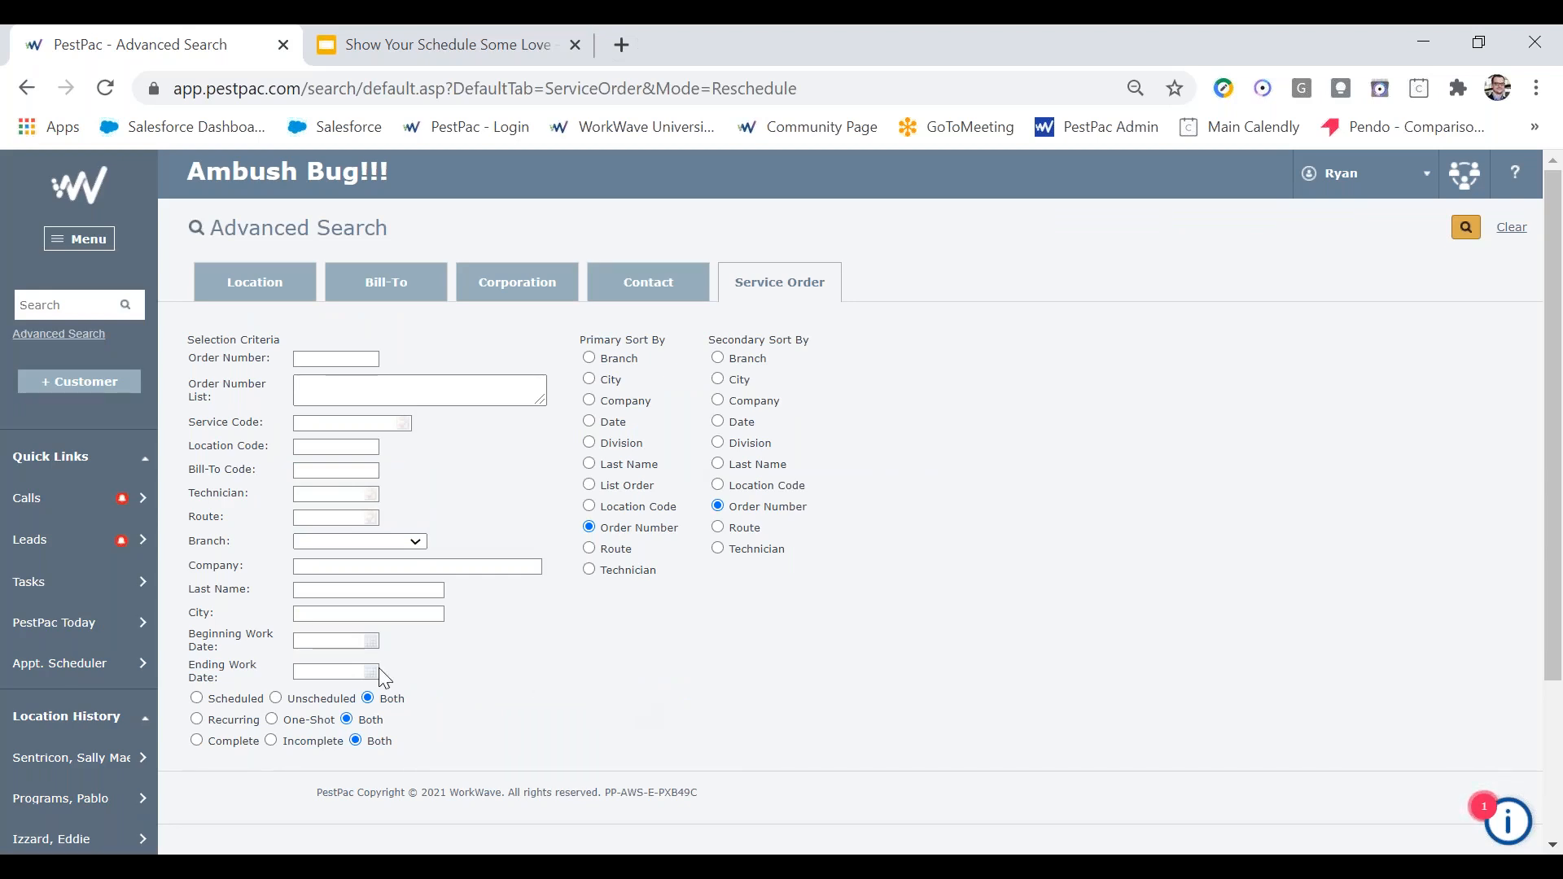
Step: Set both the beginning and ending work dates to 02/11/2021
left_click(328, 639)
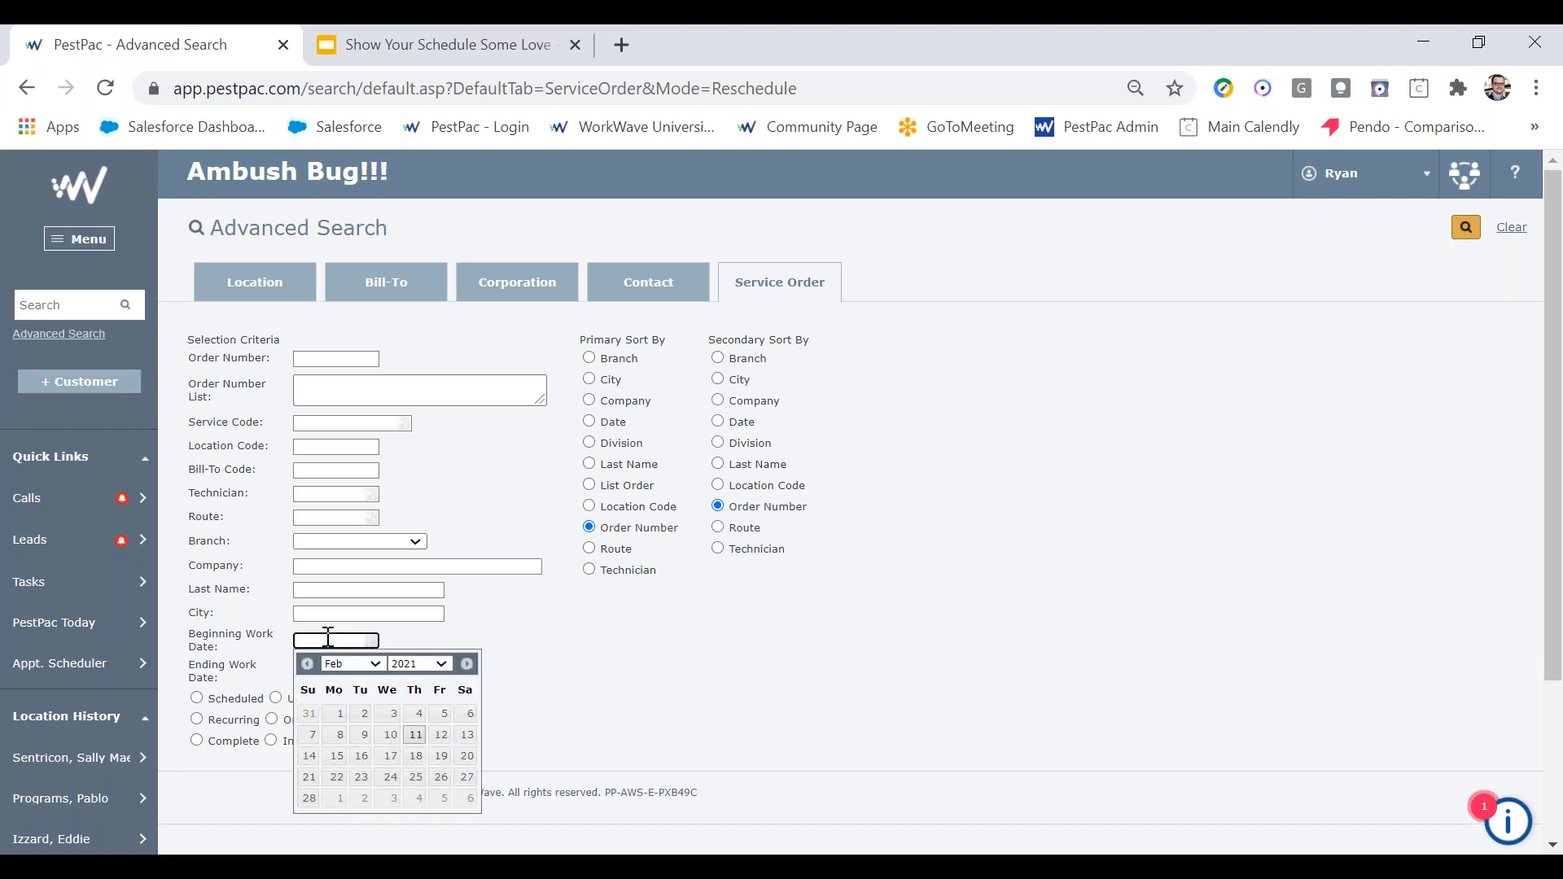
left_click(440, 735)
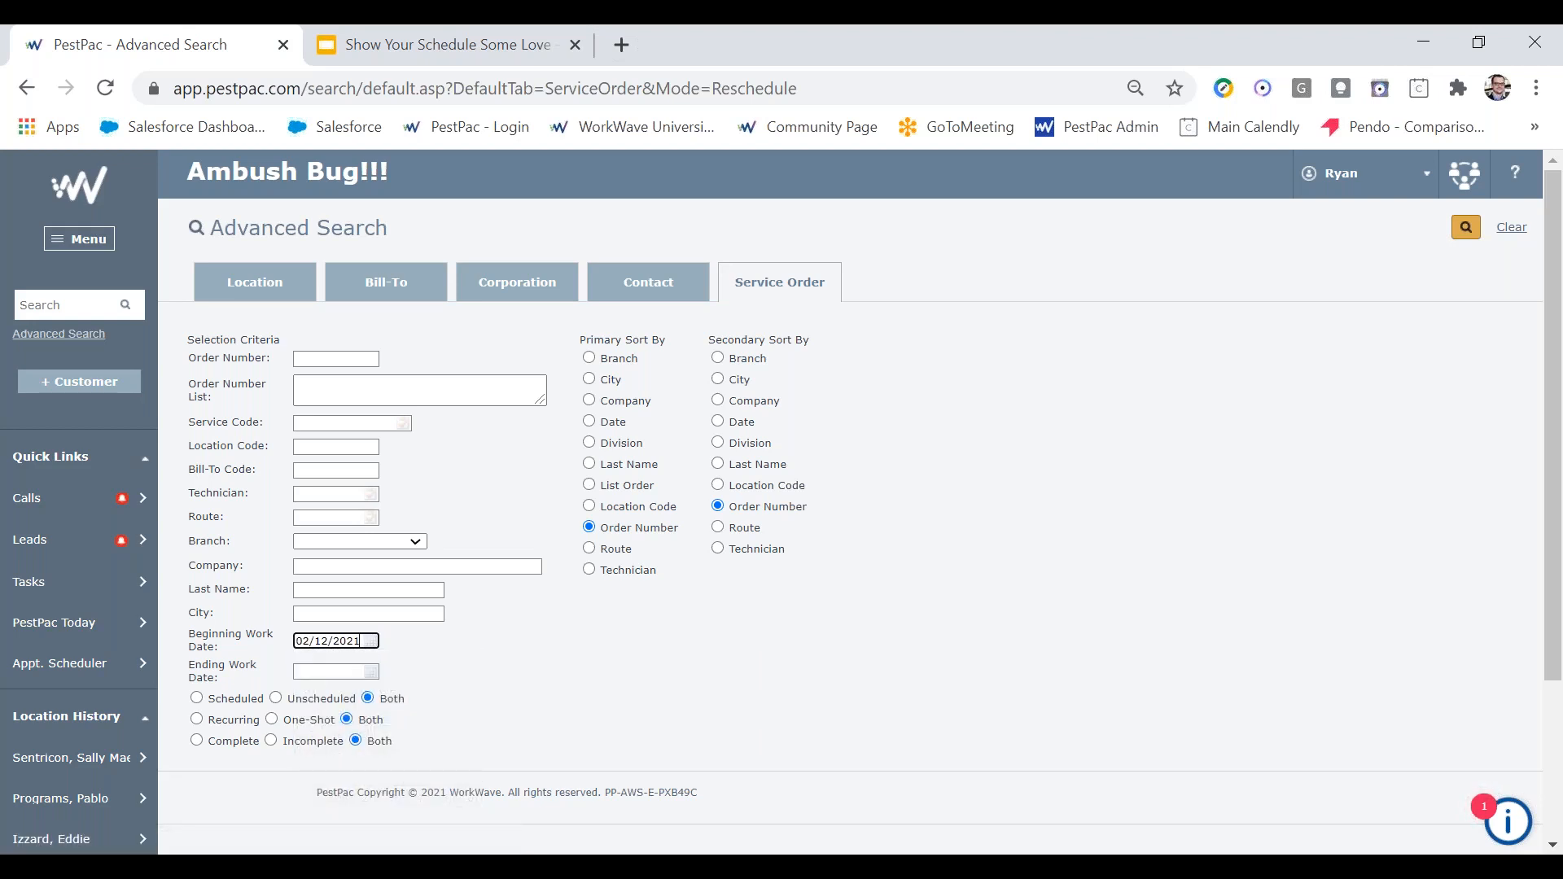
left_click(312, 669)
left_click(441, 634)
left_click(320, 641)
type("1")
key("Tab")
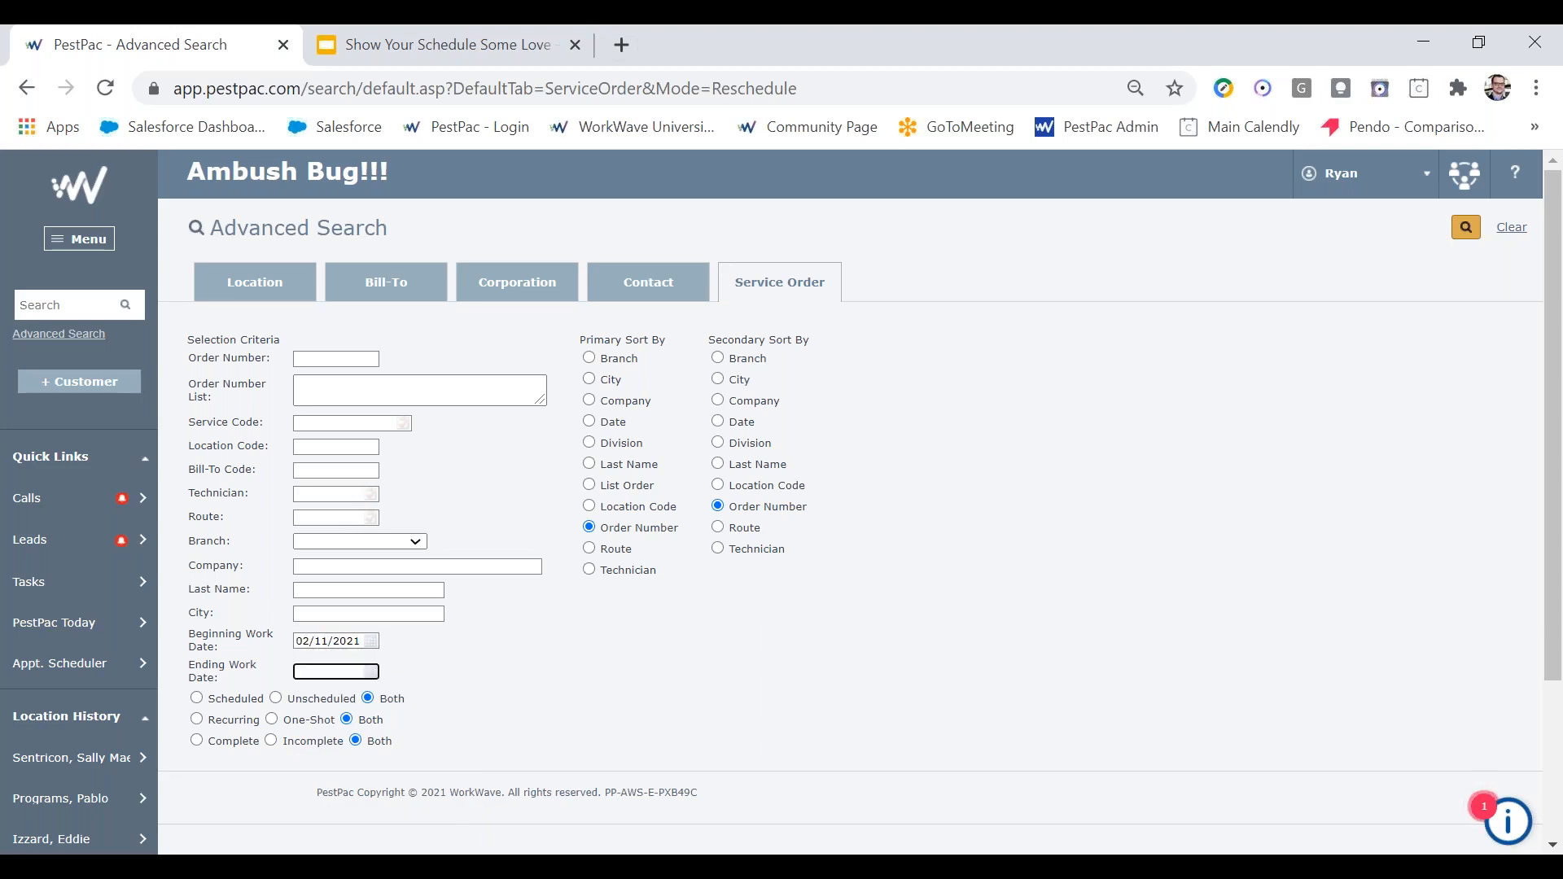
type("02/11/2021")
left_click(506, 652)
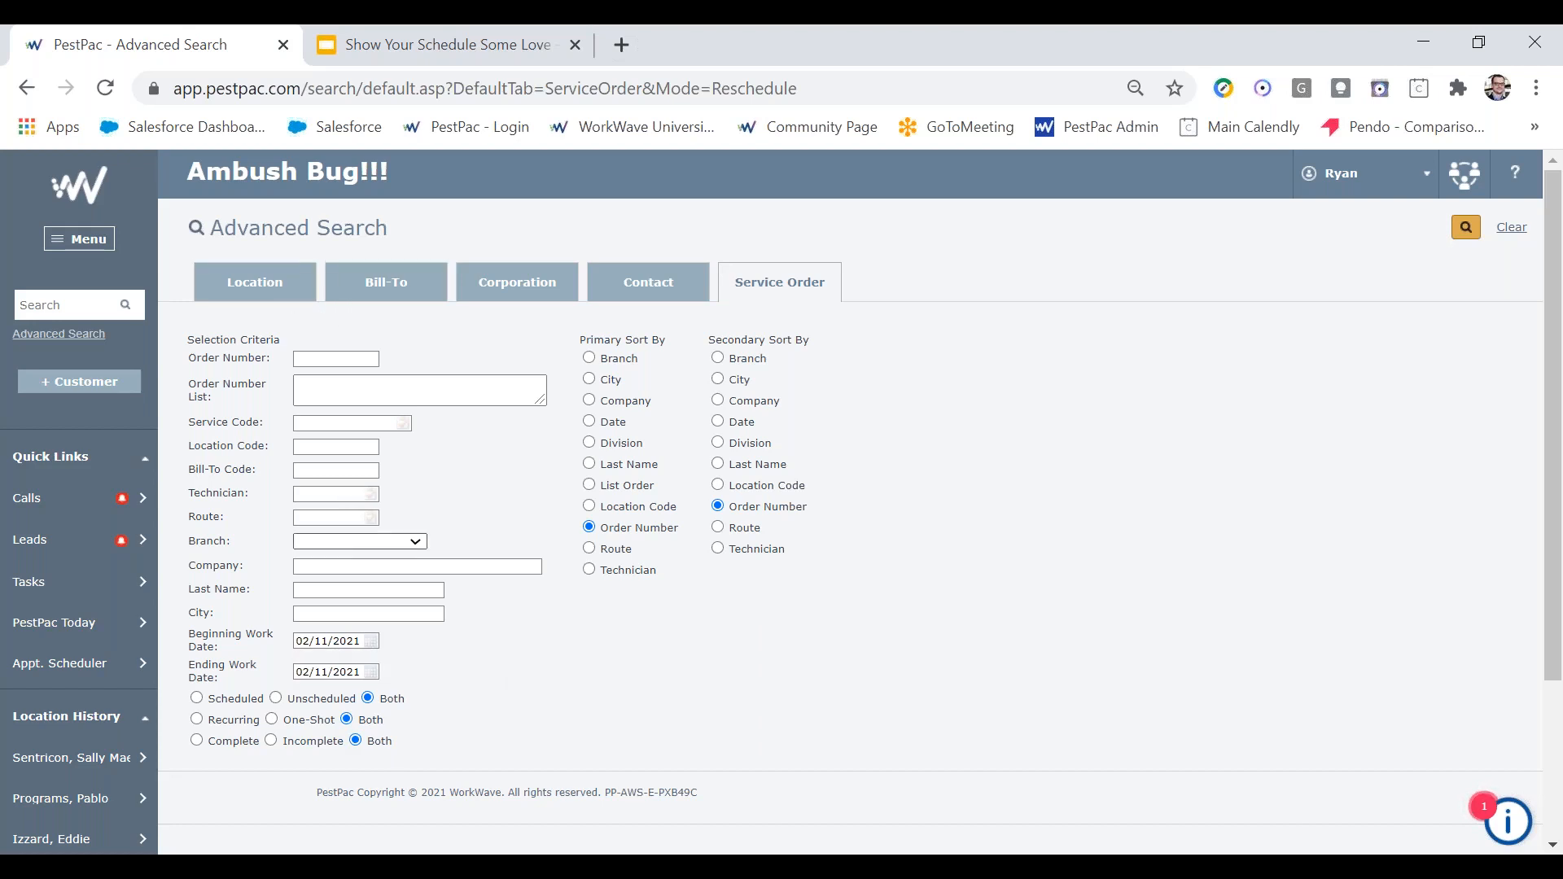
Step: Limit the search to the chosen technician and run it, returning four matching orders
left_click(305, 493)
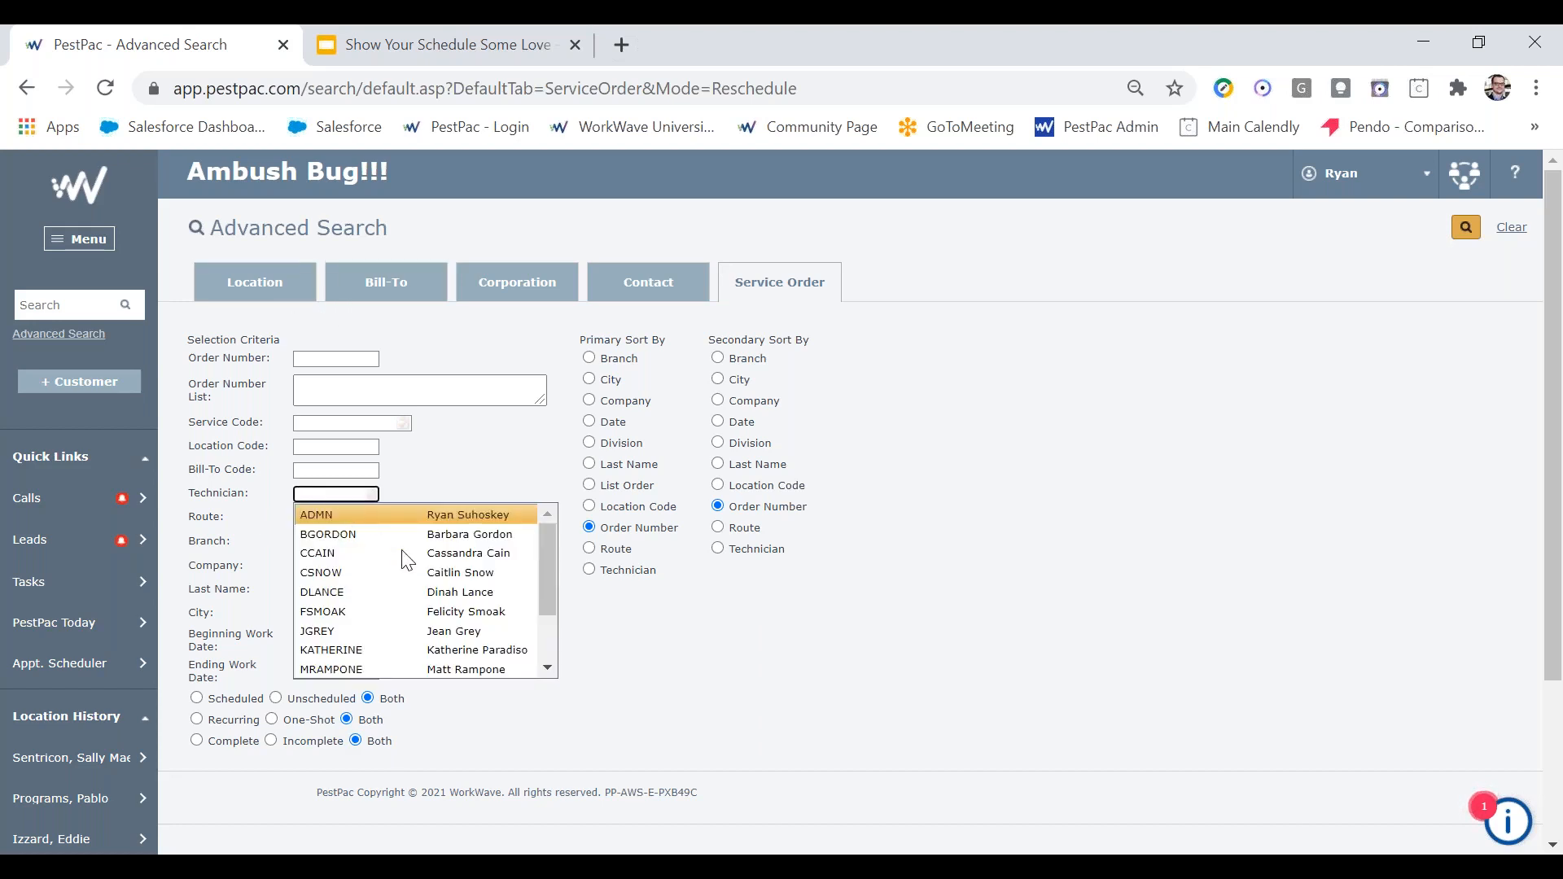
left_click(437, 649)
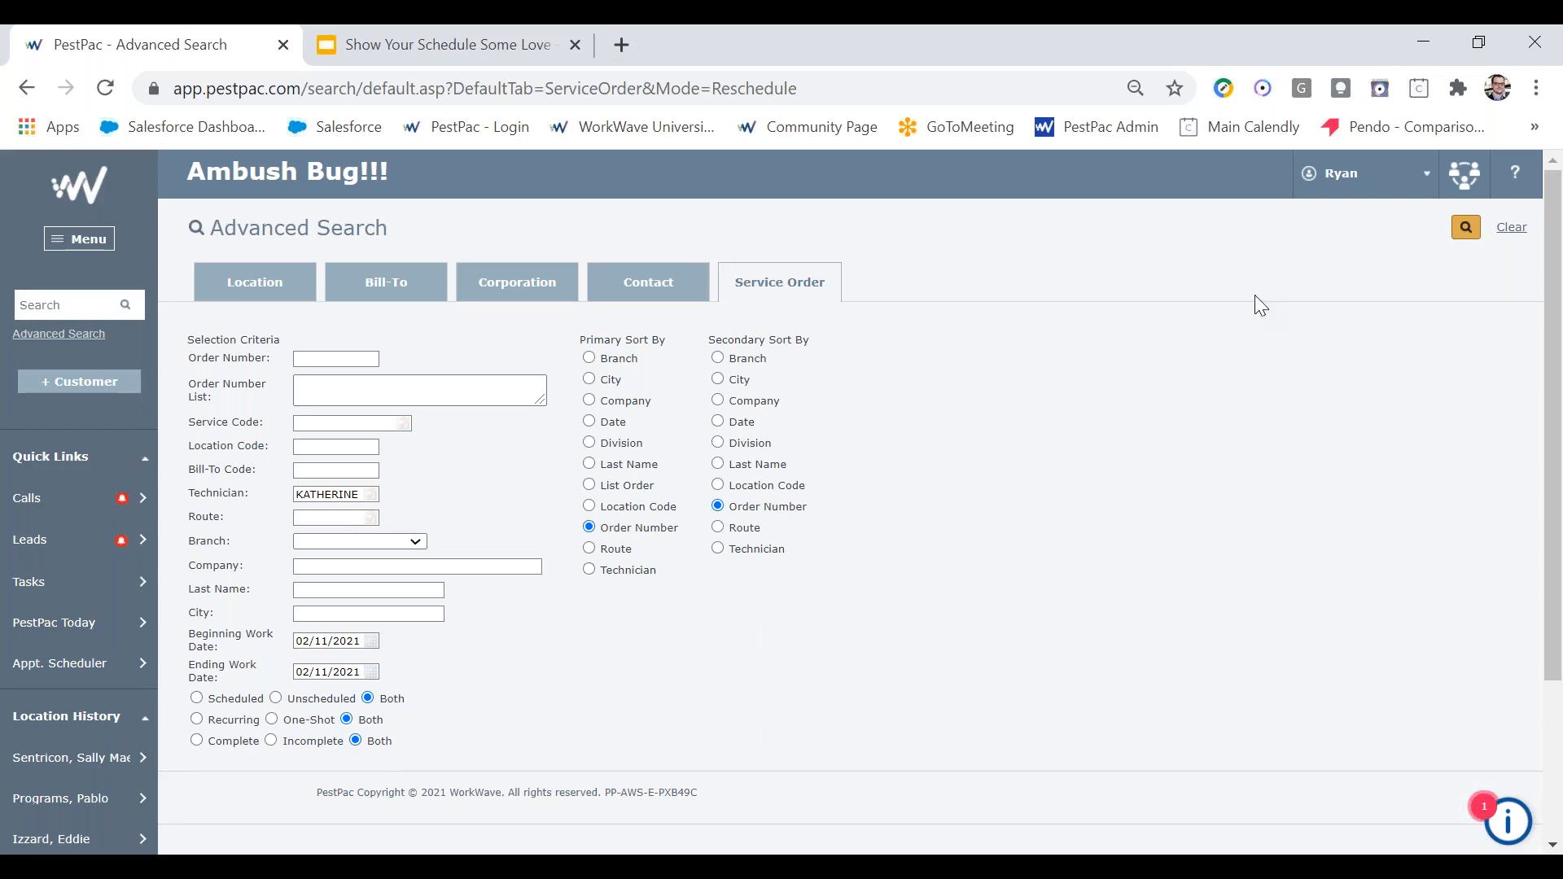
left_click(1475, 233)
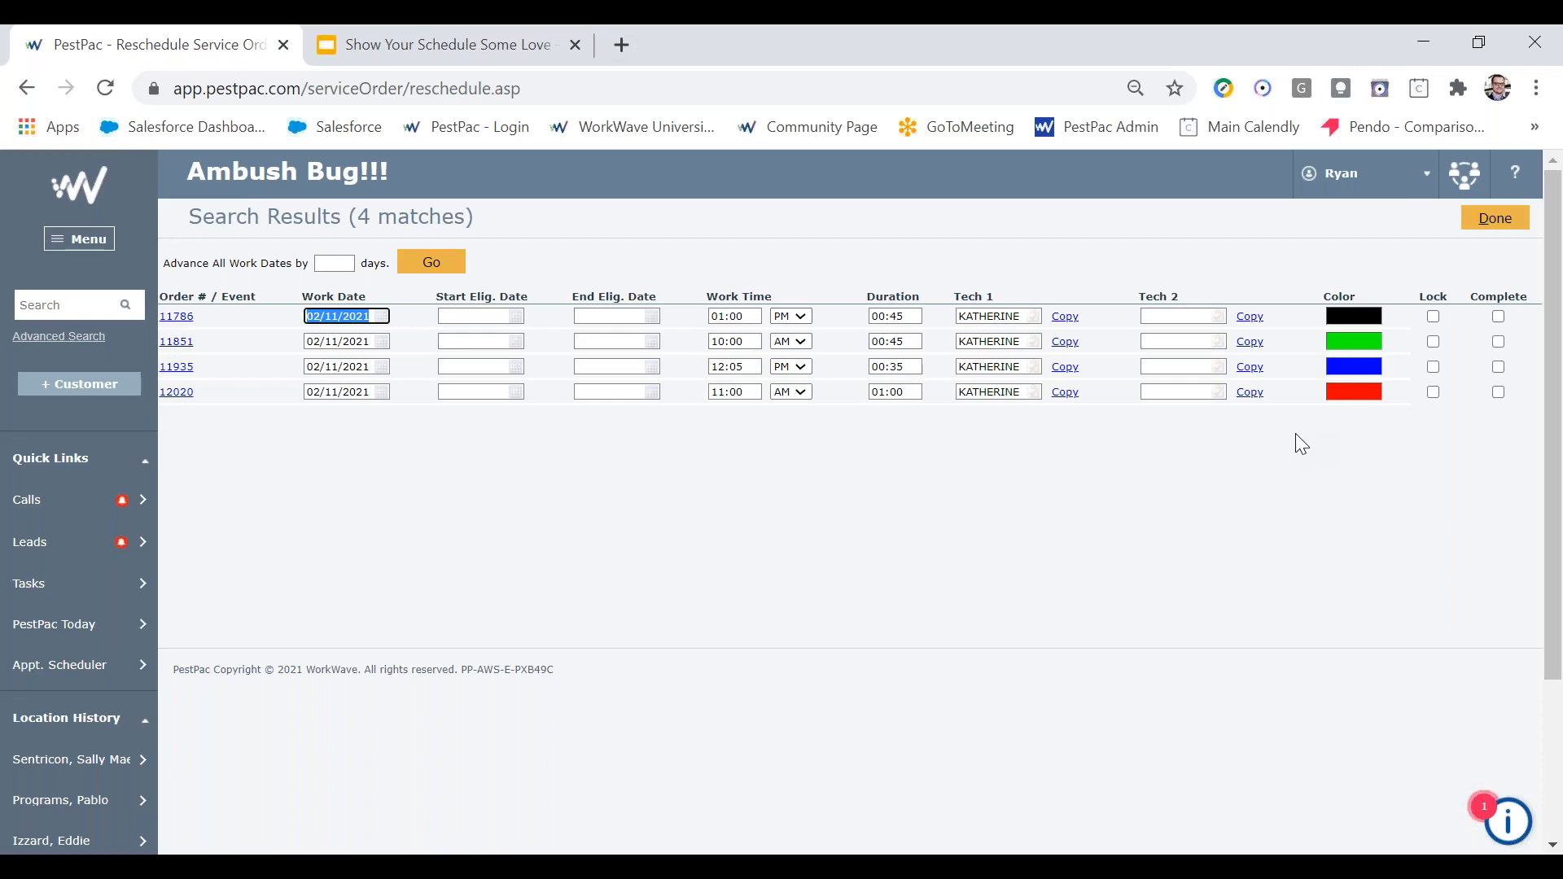
Step: Enter 2 in Advance All Work Dates by, then check KATHERINE's 02/11/2021 schedule in a temporary tab
left_click(333, 262)
type("2")
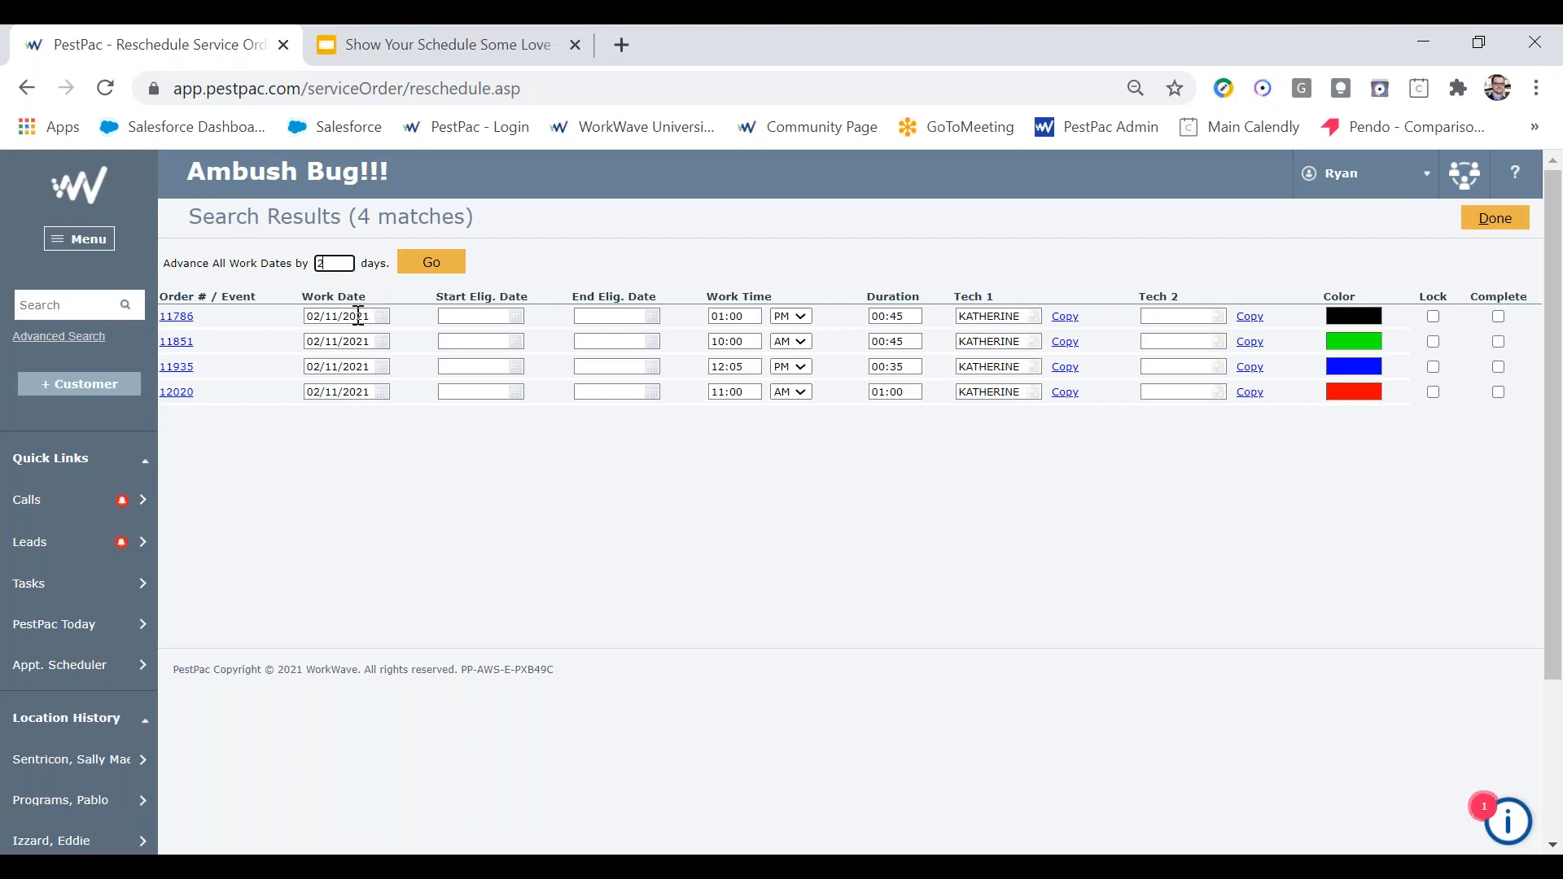
left_click(57, 673)
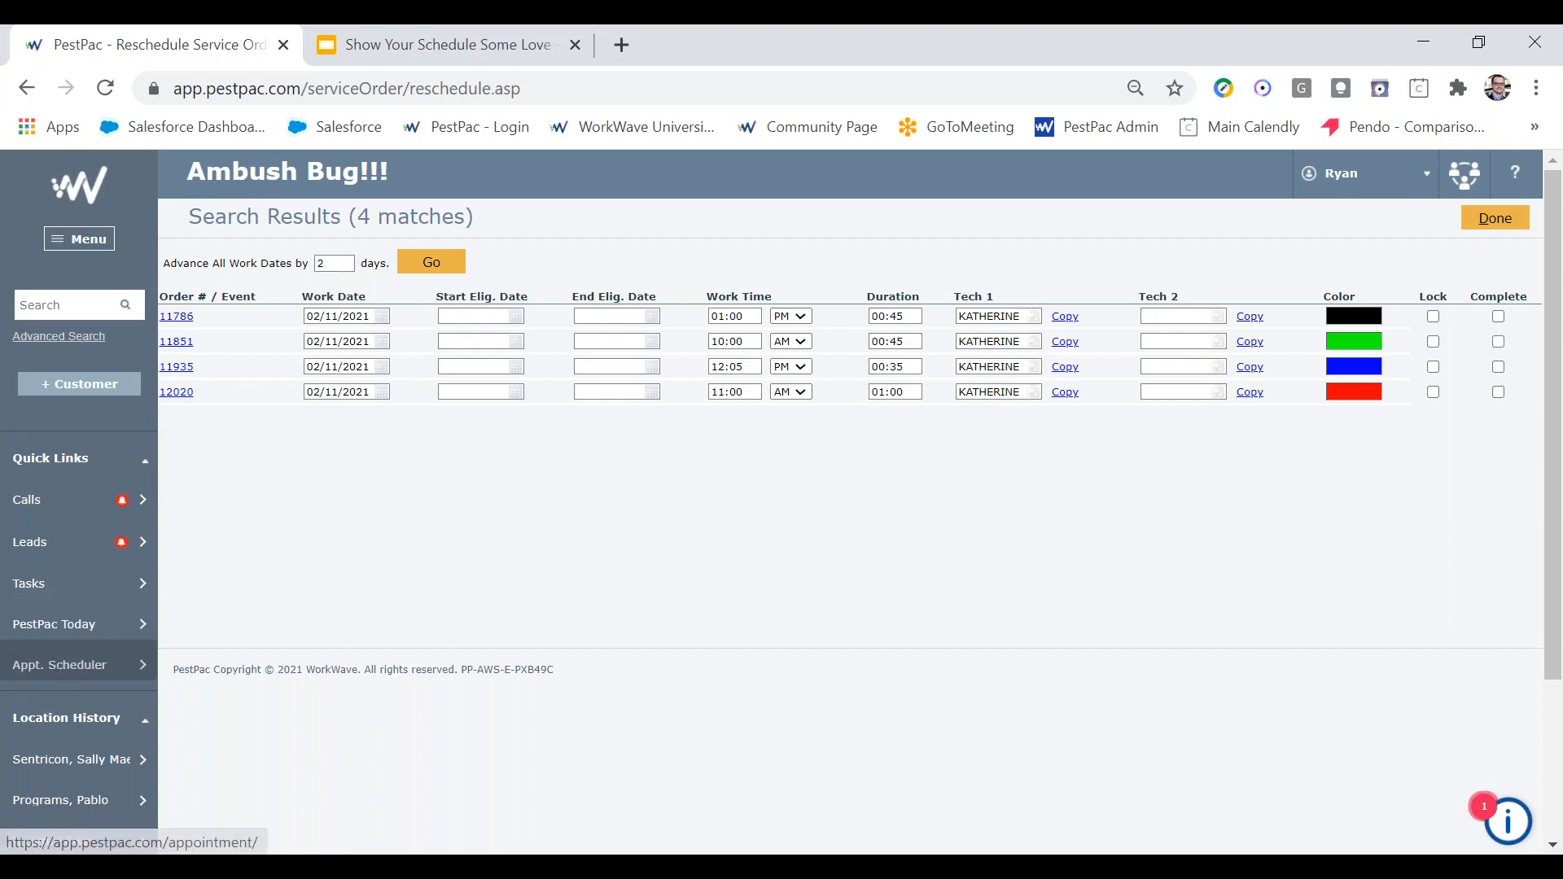
right_click(63, 661)
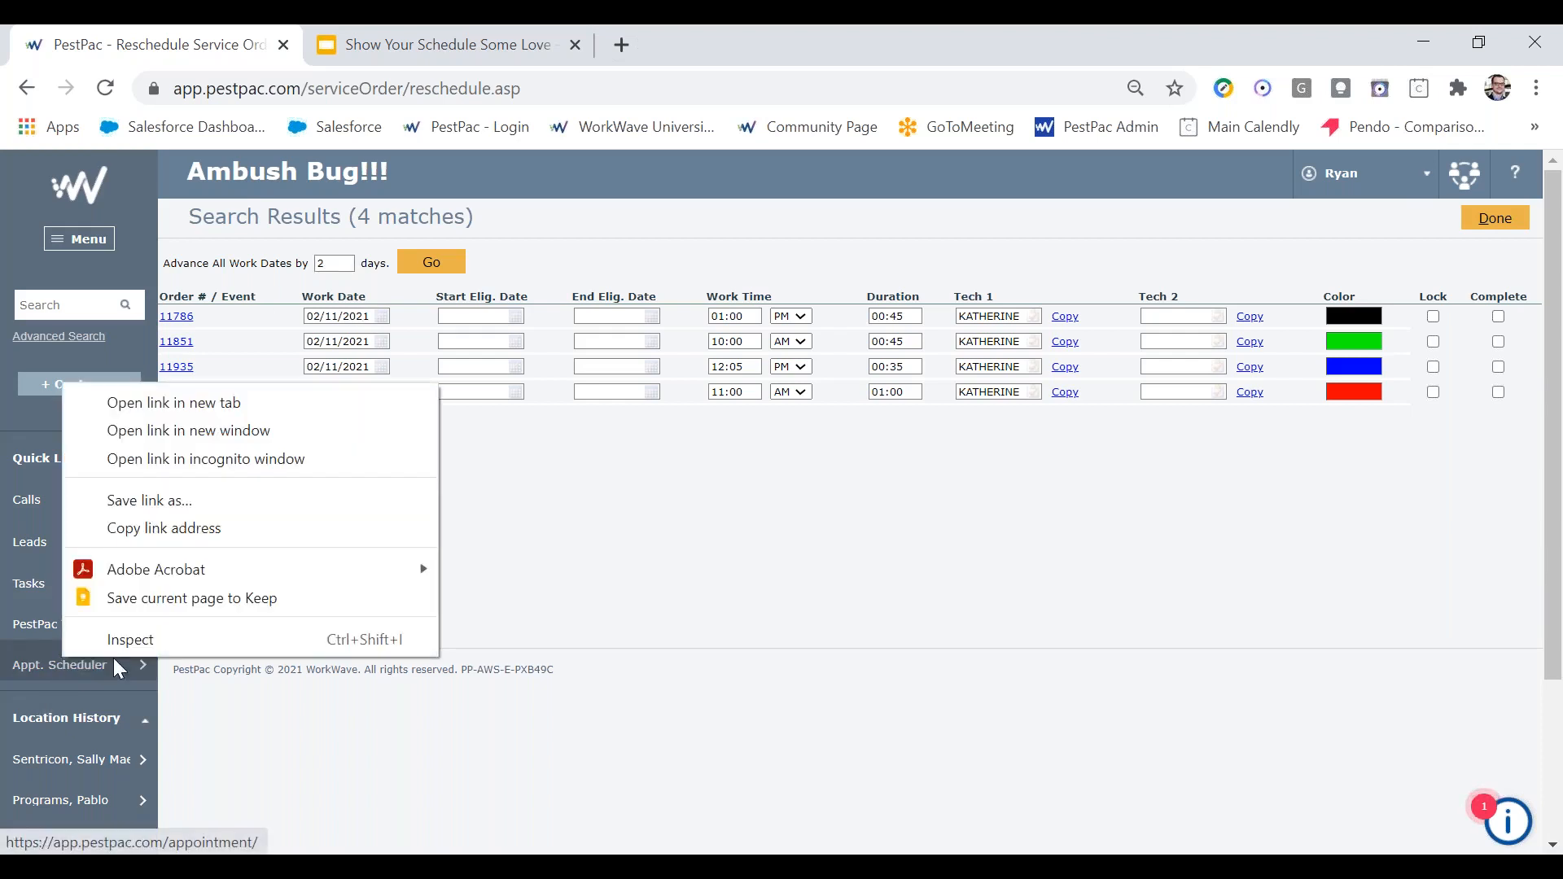
left_click(231, 402)
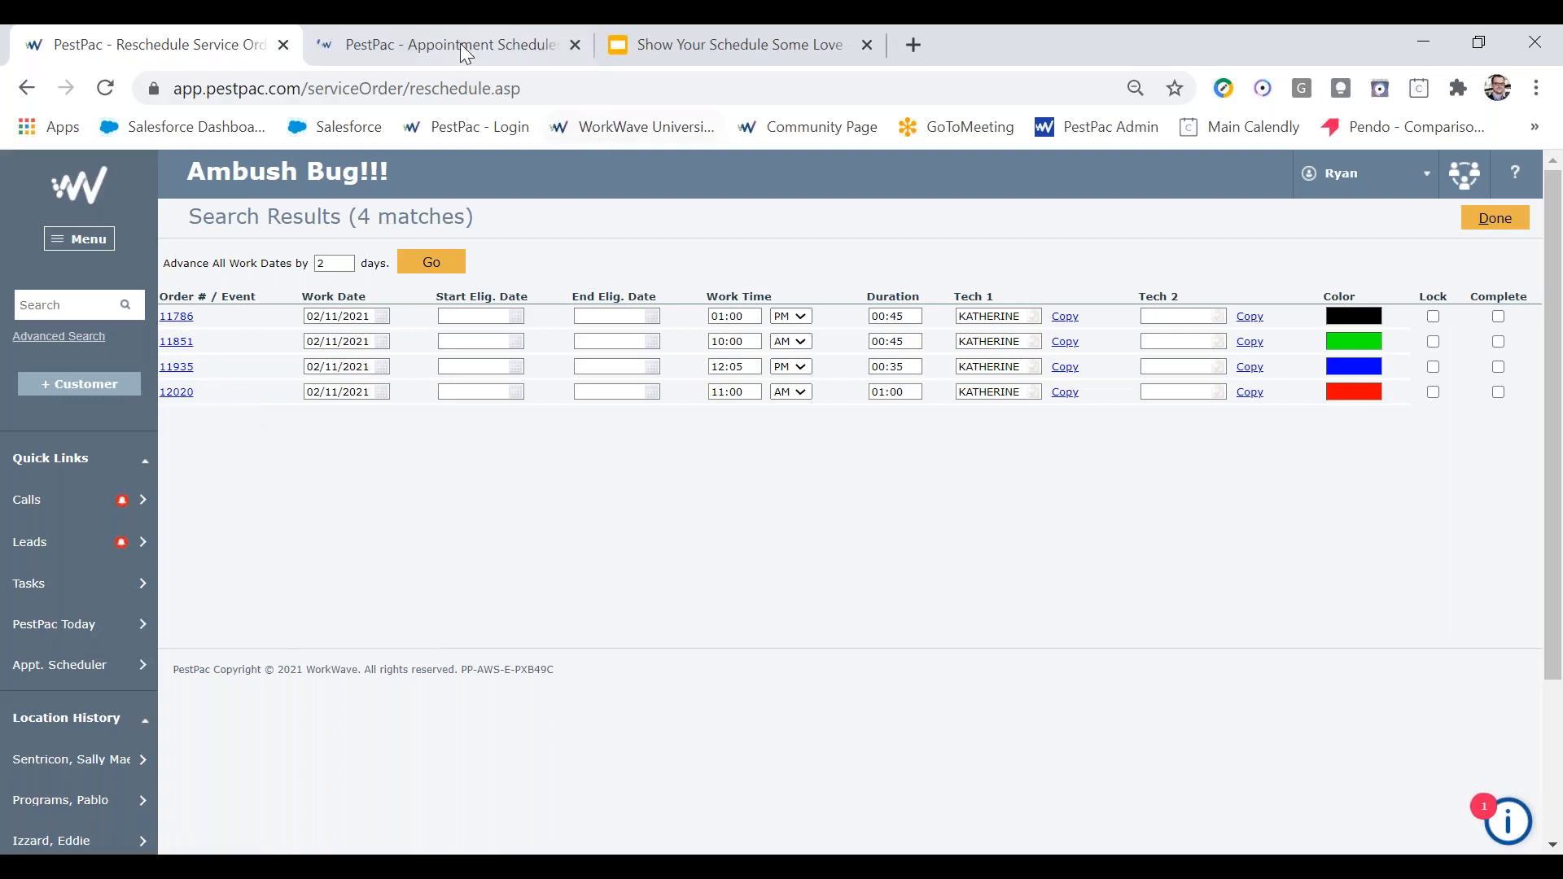
left_click(459, 42)
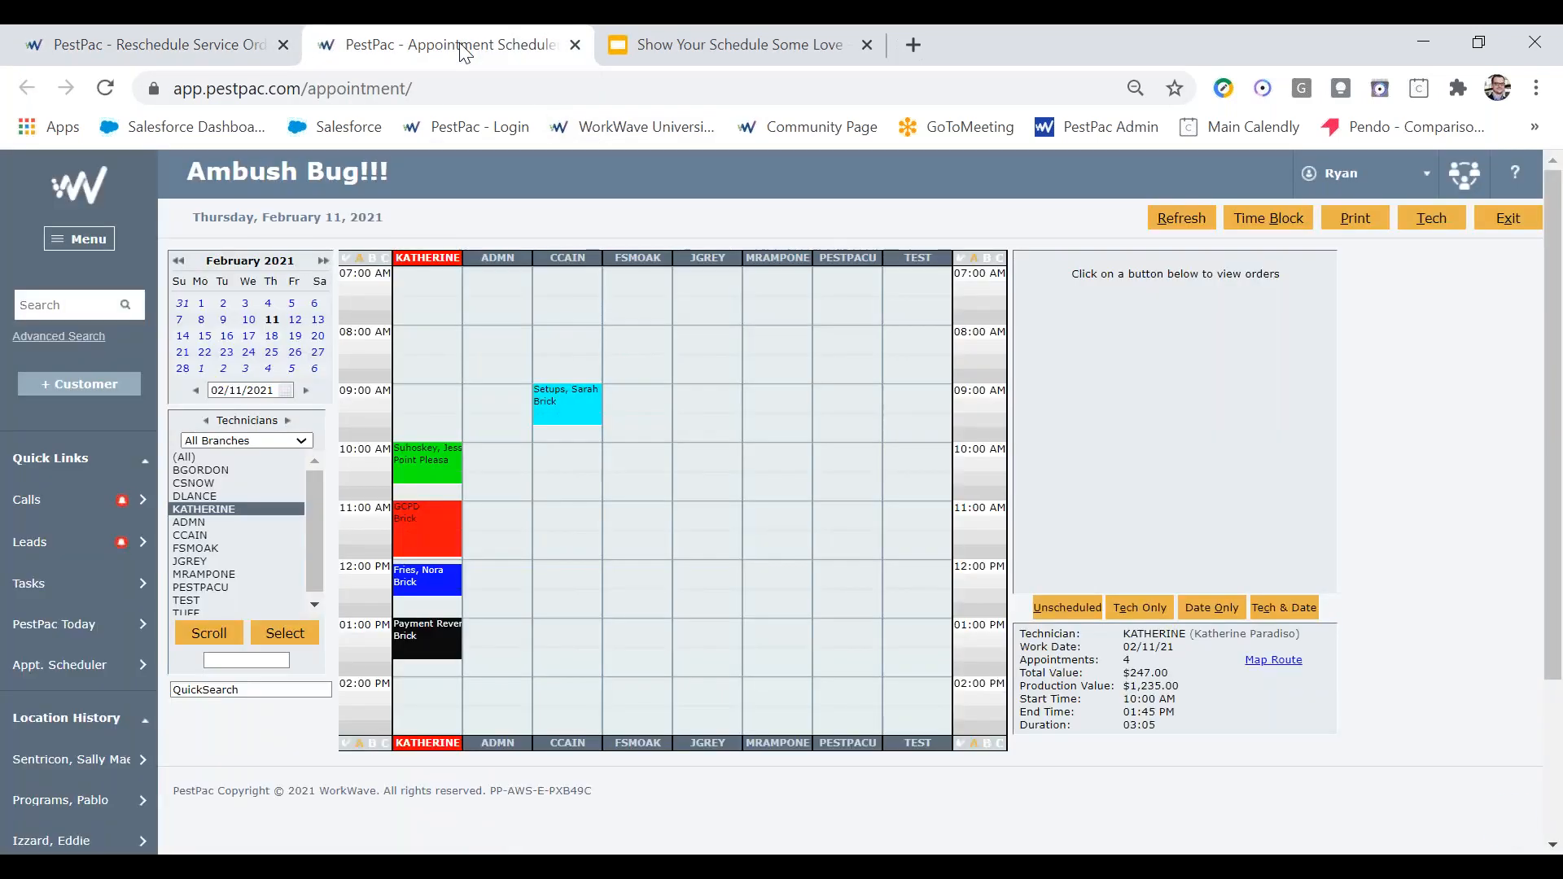
left_click(194, 60)
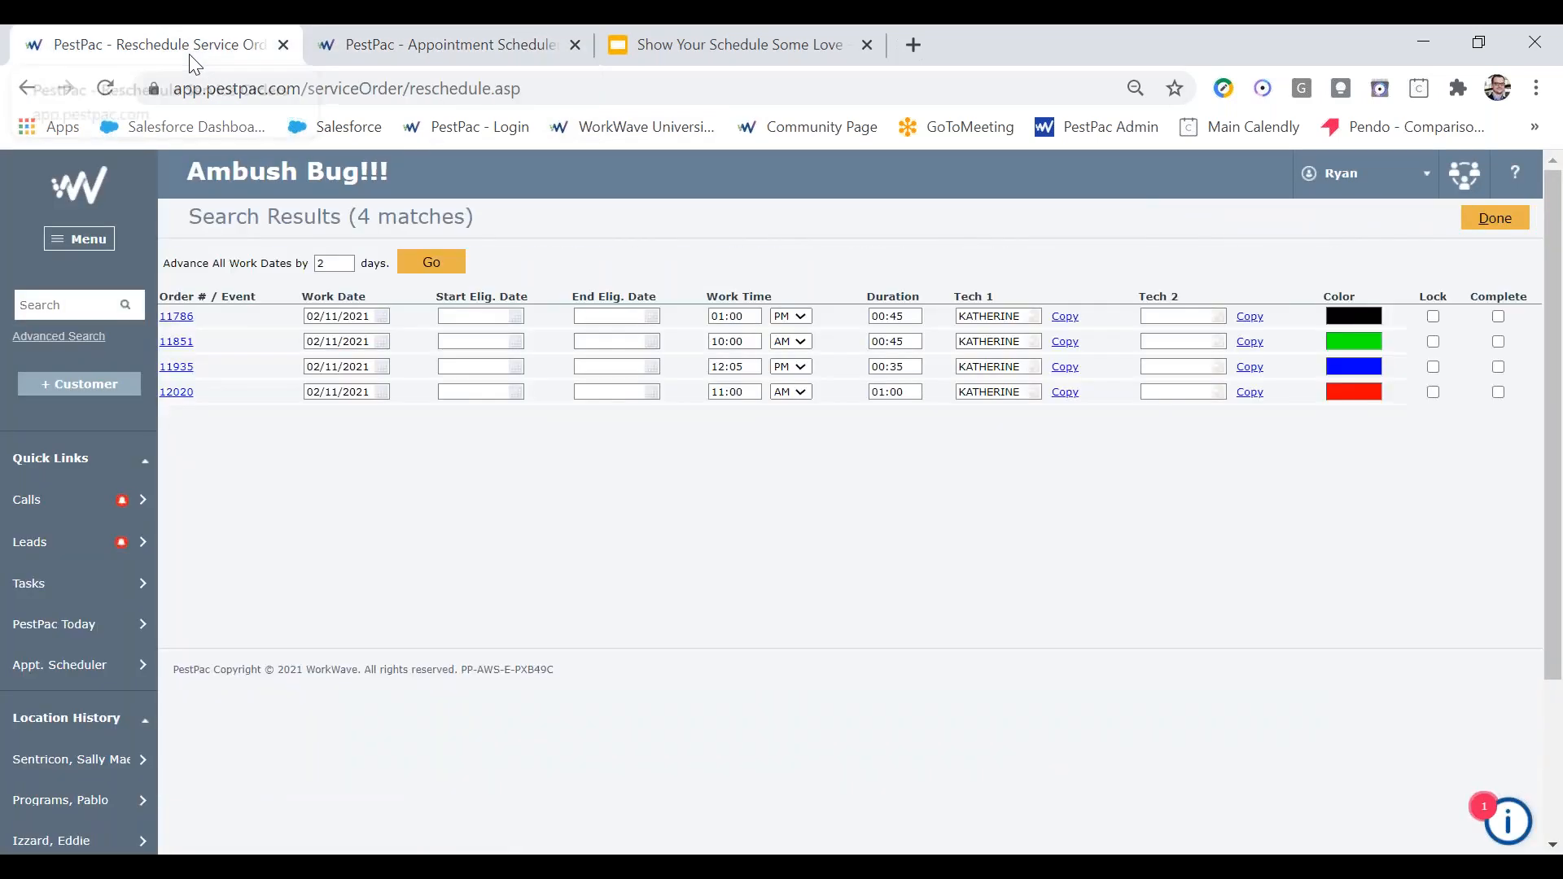
left_click(574, 45)
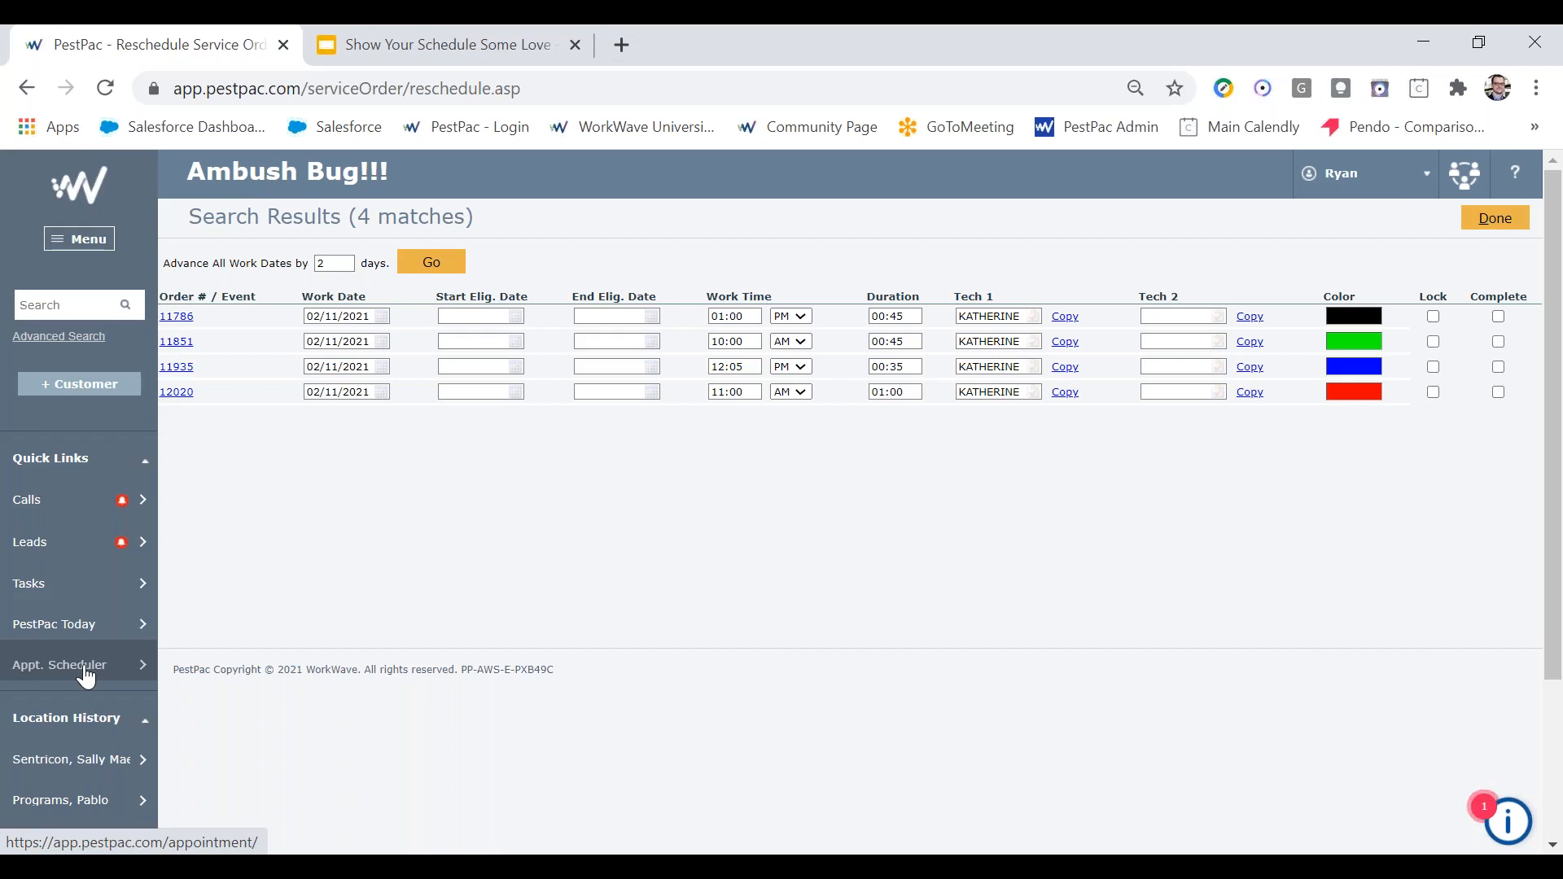
Step: Advance all four work dates by 2 days, copy KATHERINE to every Tech 1, and click Done
left_click(432, 262)
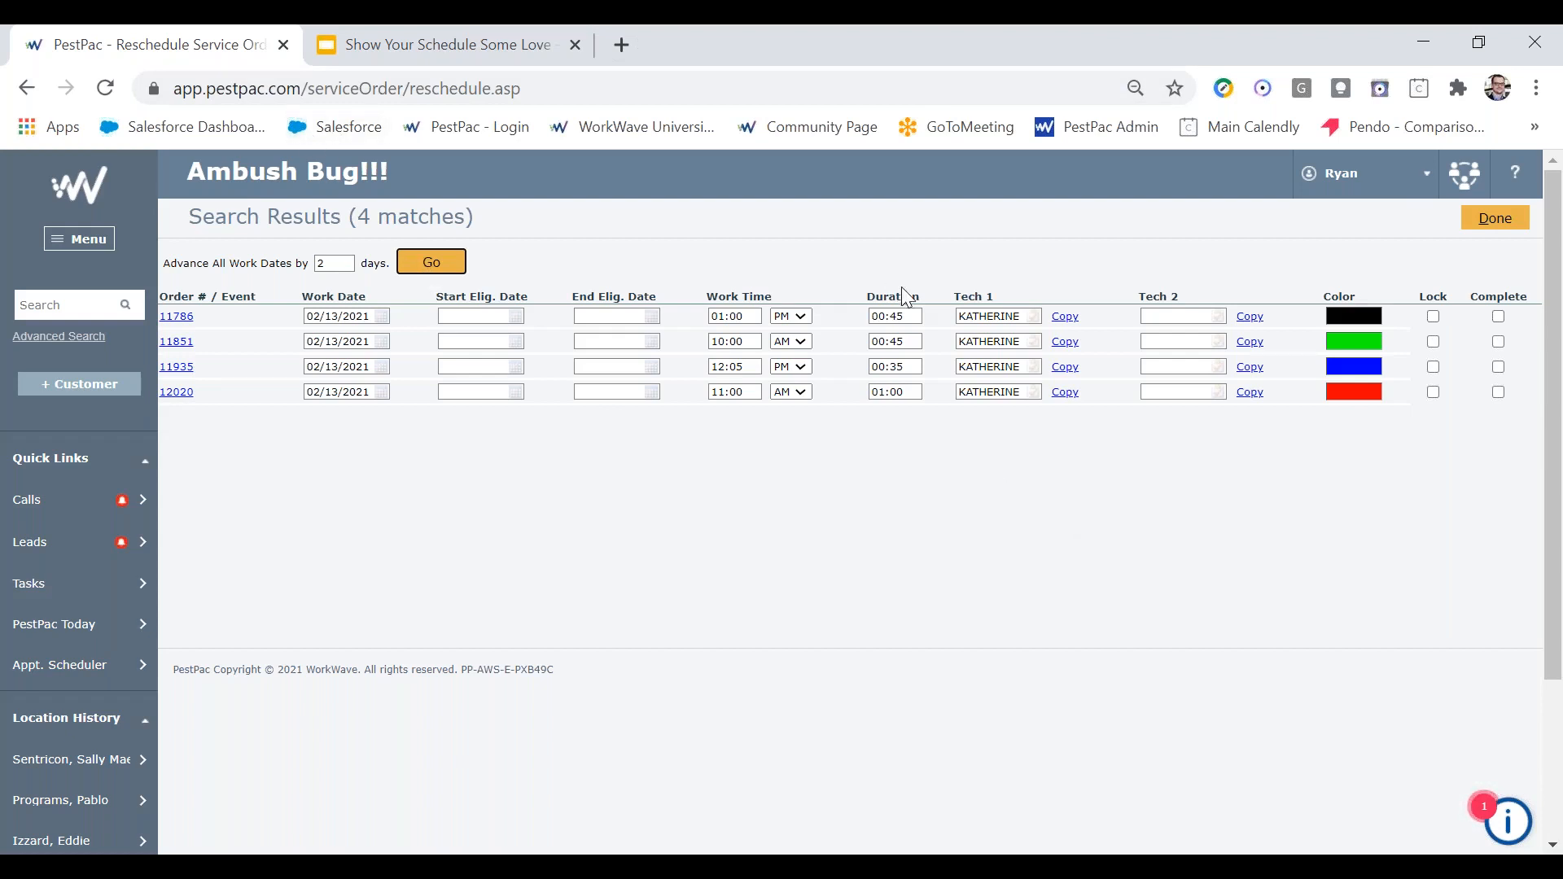
left_click(1064, 320)
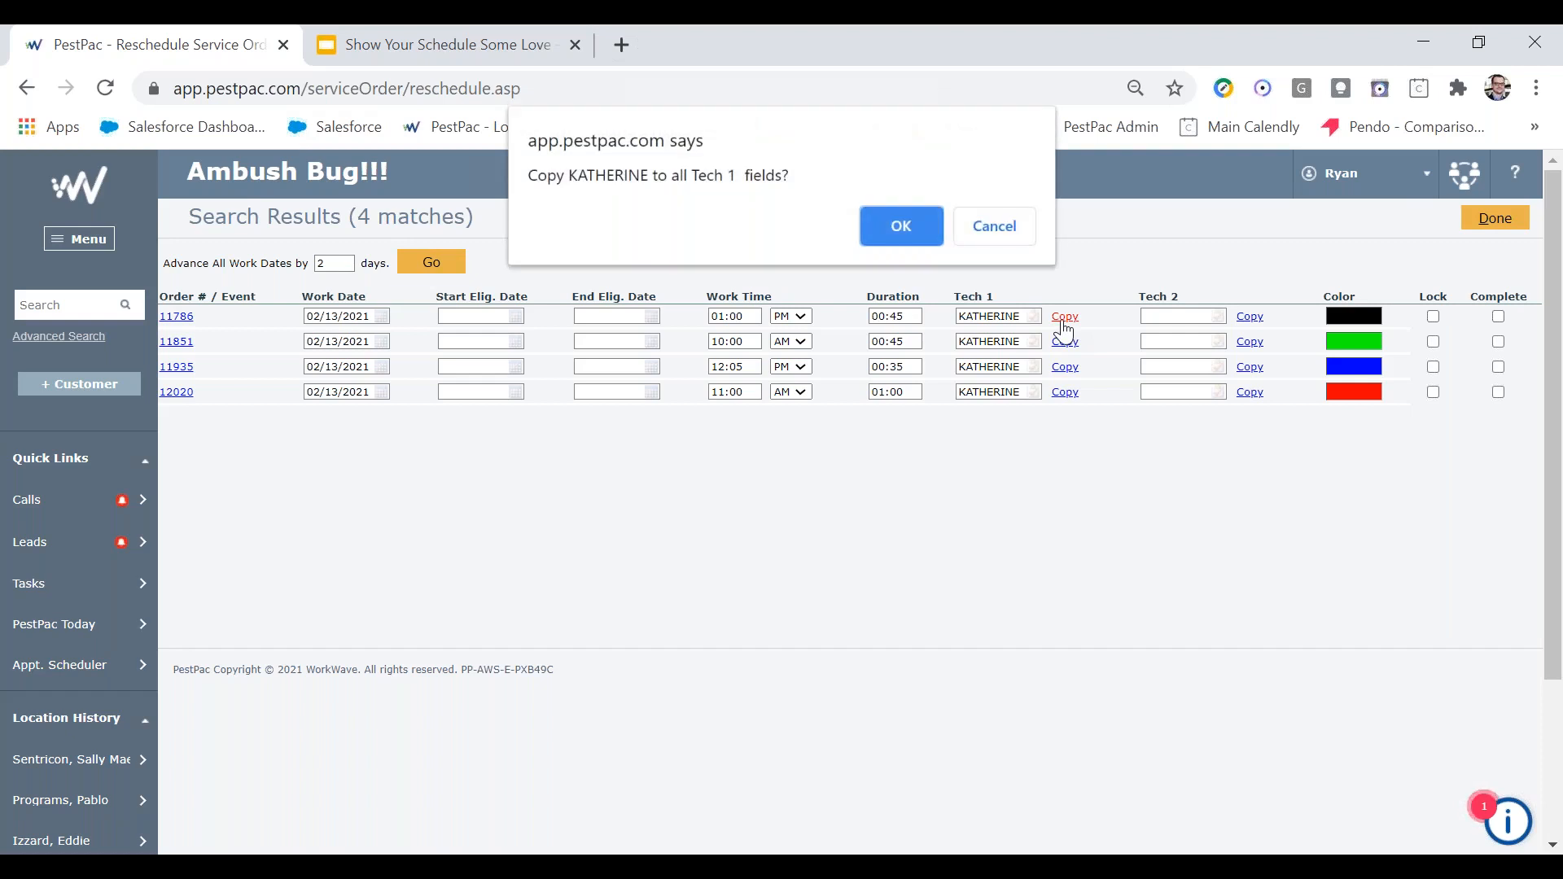
left_click(891, 231)
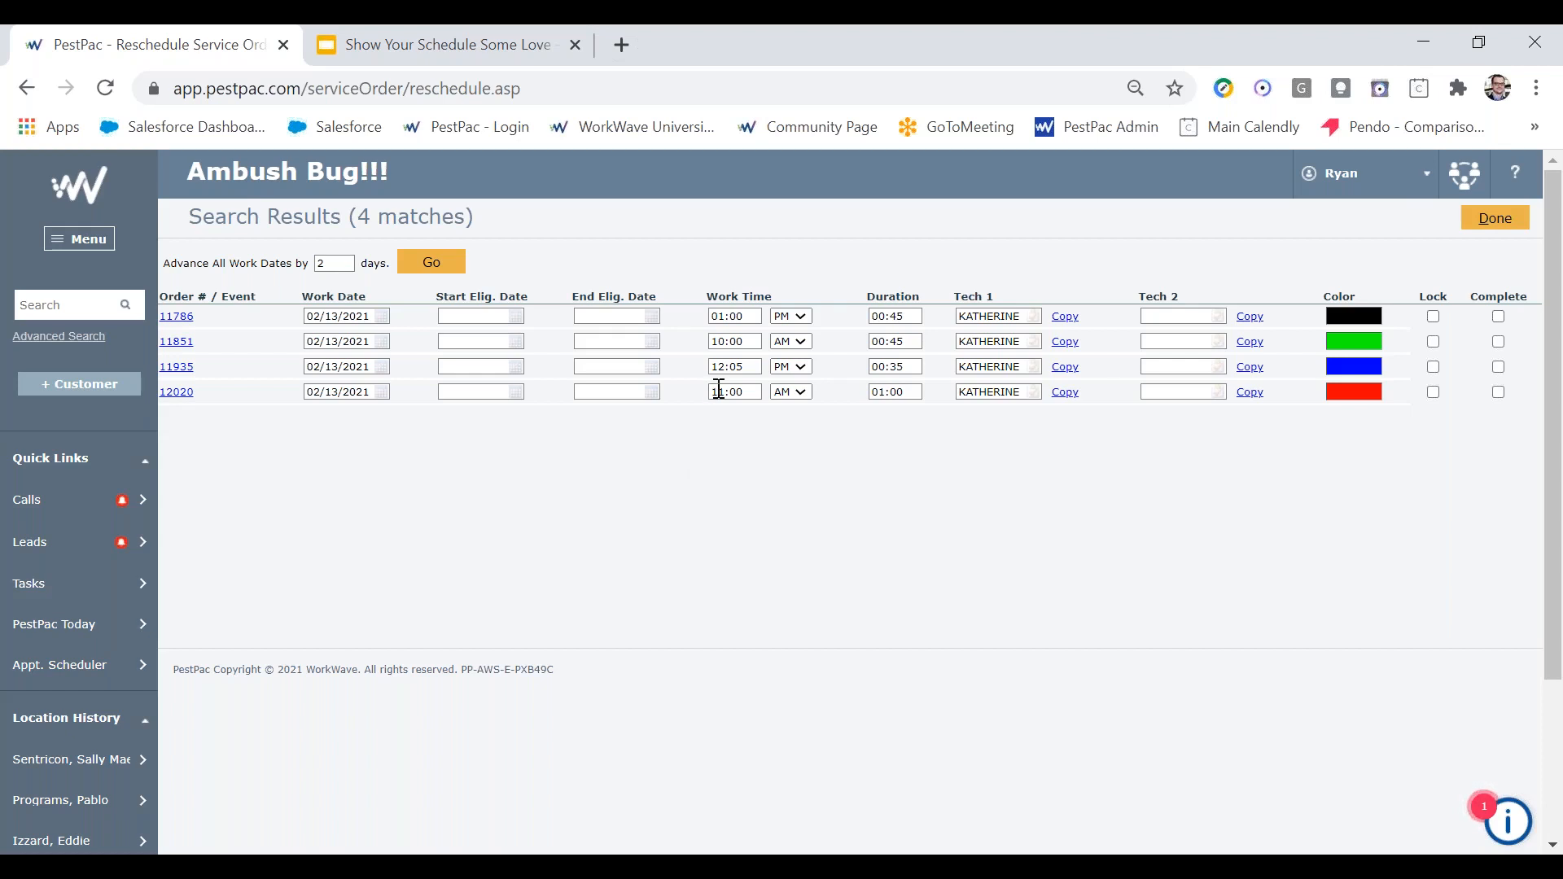
left_click(1498, 220)
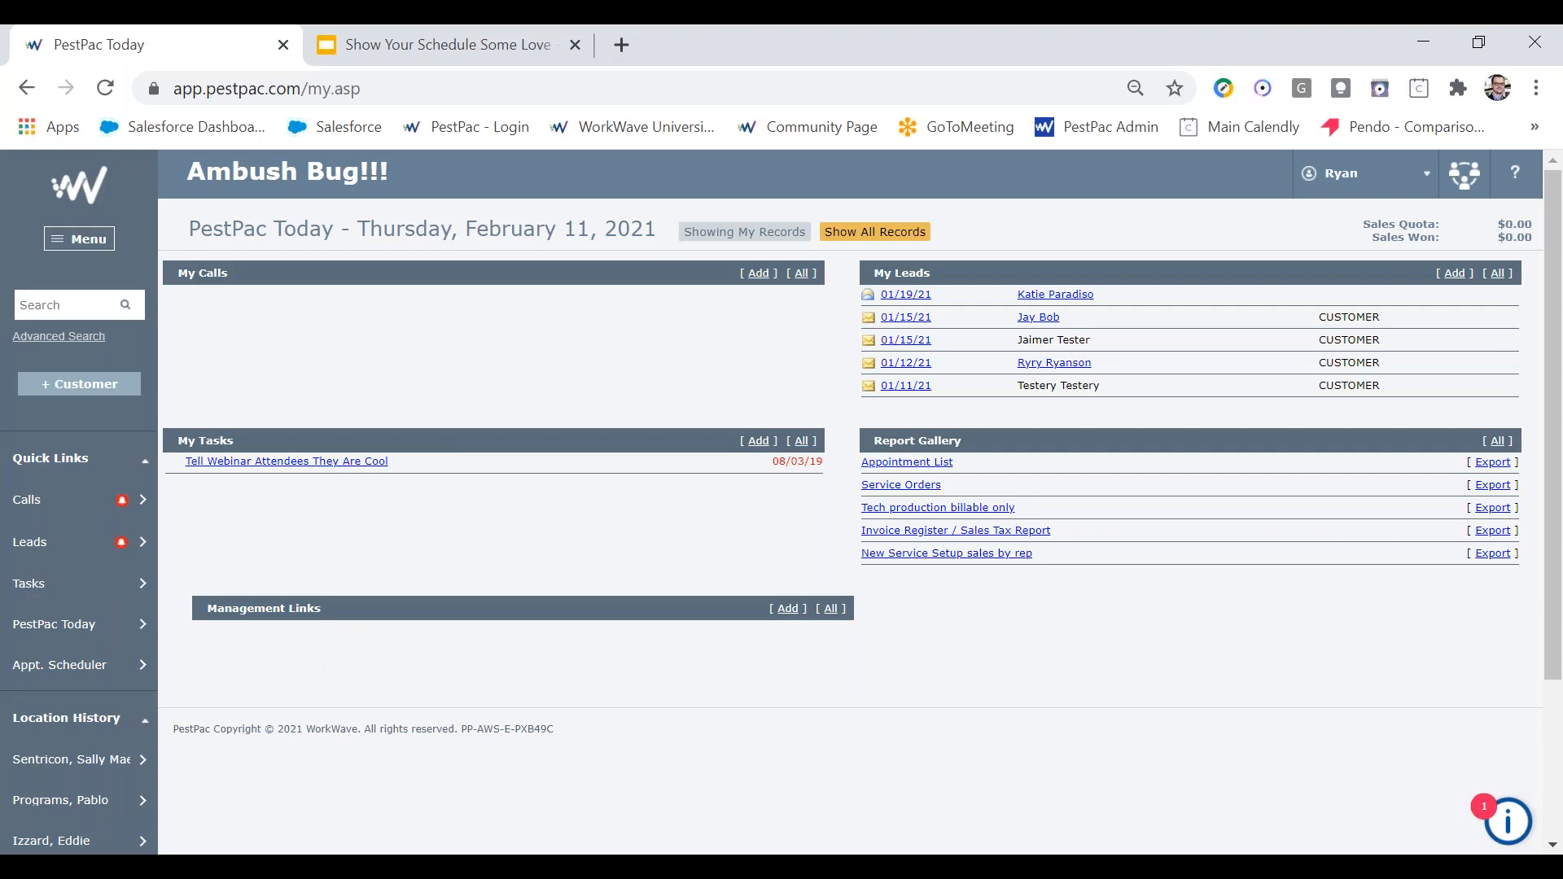
Step: Show the Appointment Scheduler for February 13, 2021: four appointments, $247.00, 10:00 AM–1:45 PM
left_click(89, 676)
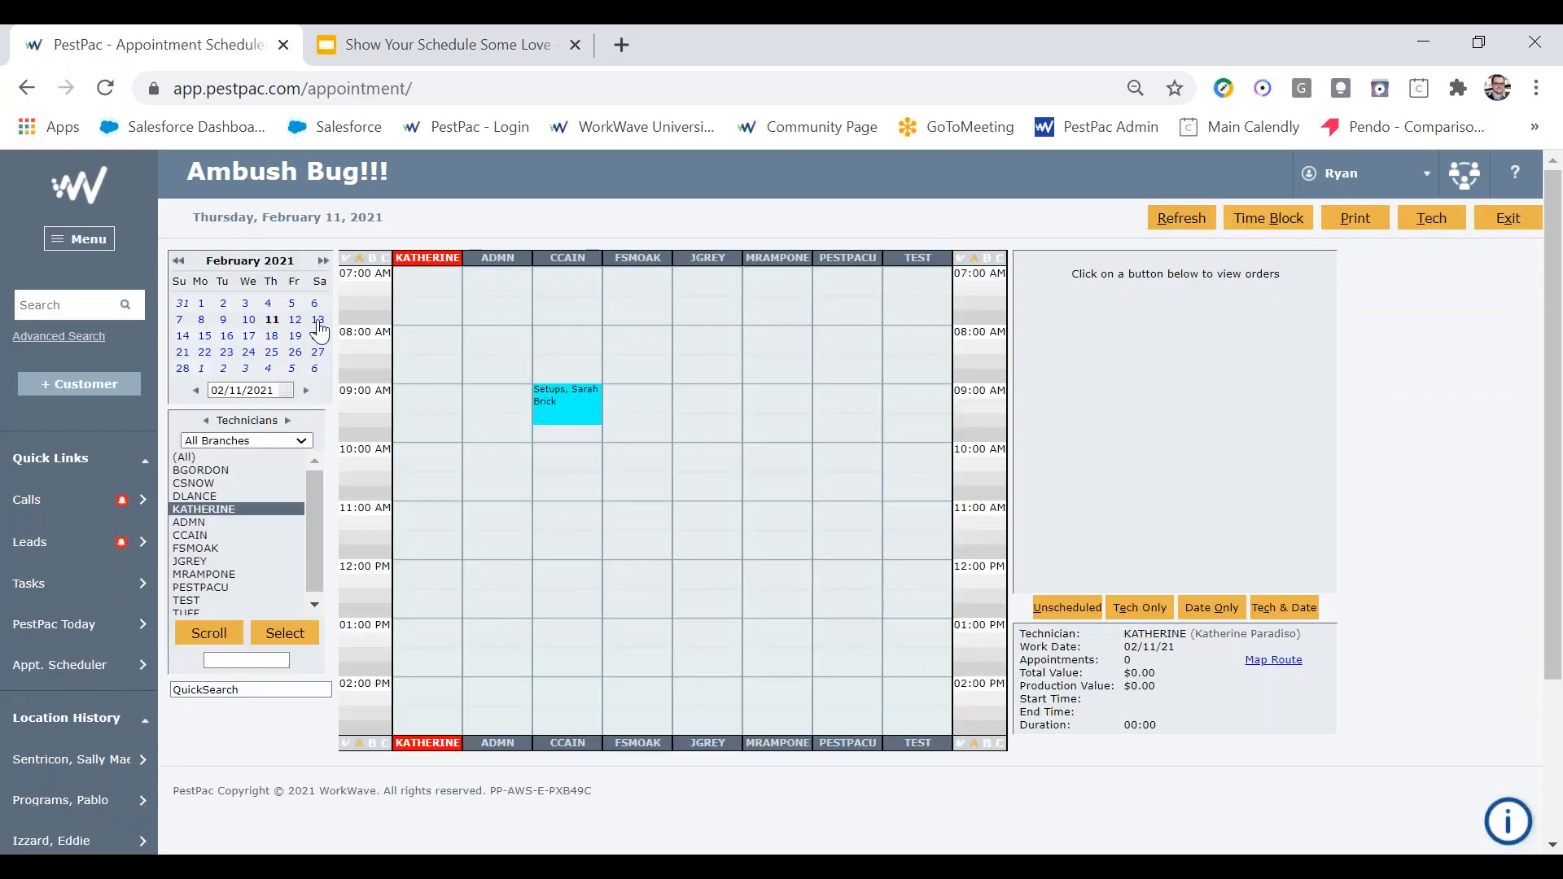
left_click(318, 321)
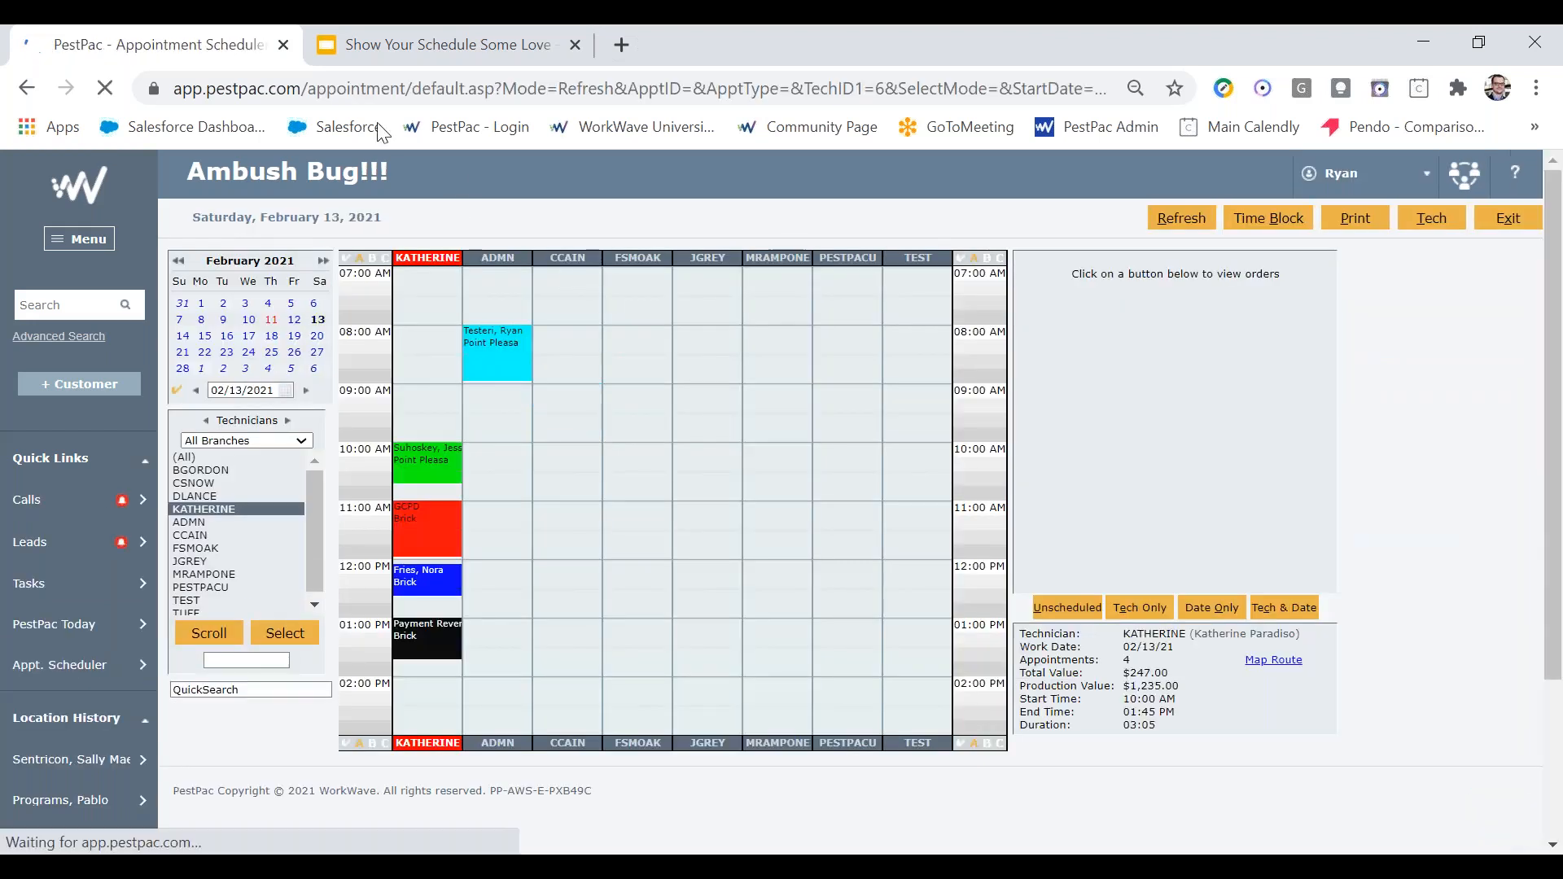
mouse_move(411, 659)
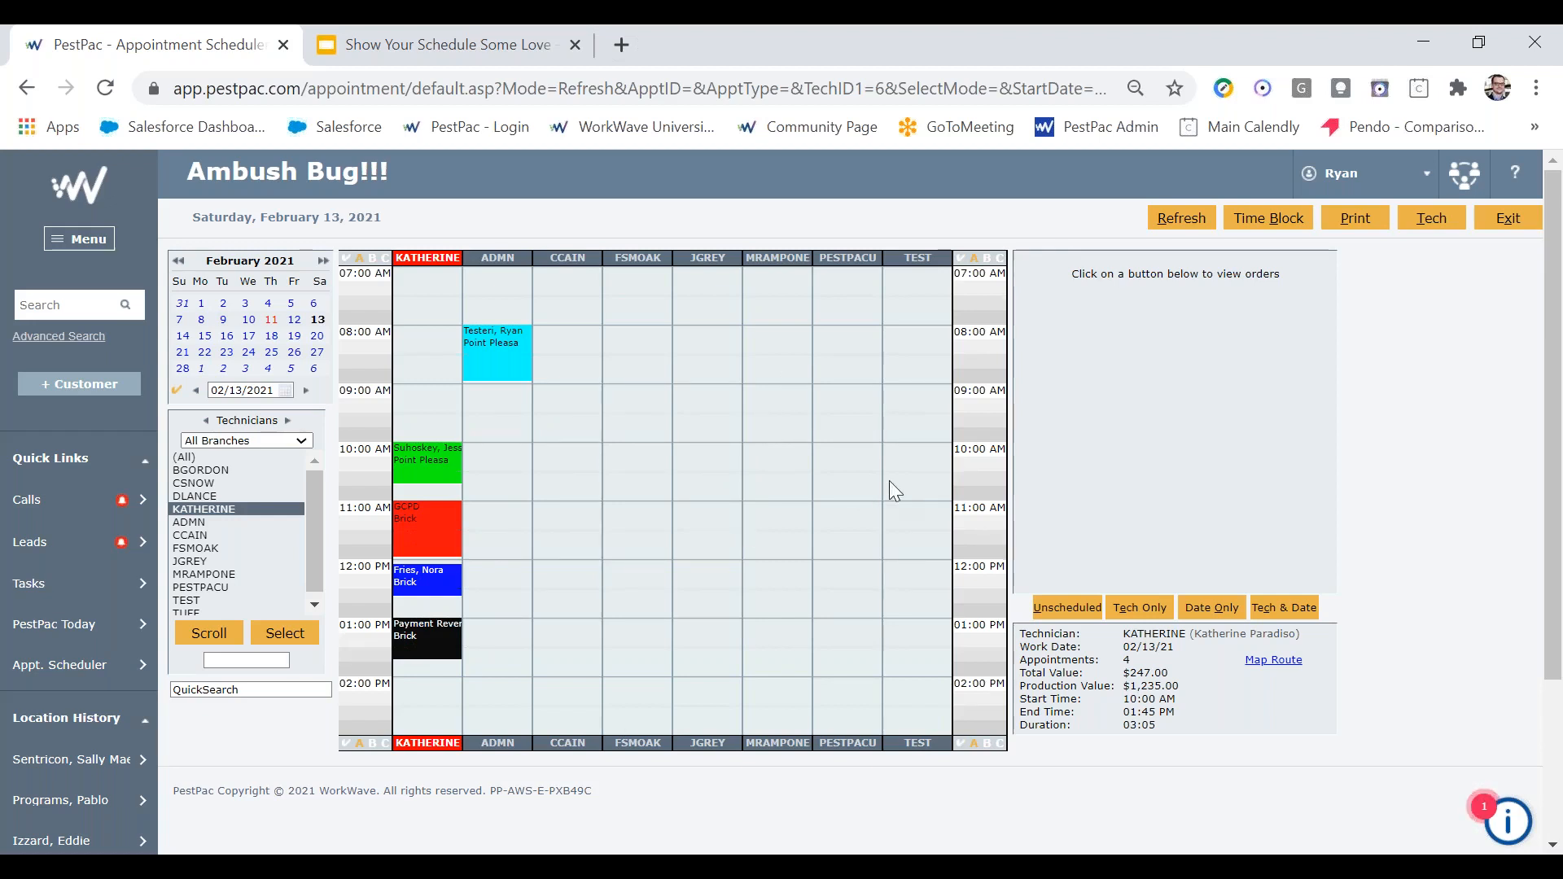
left_click(88, 237)
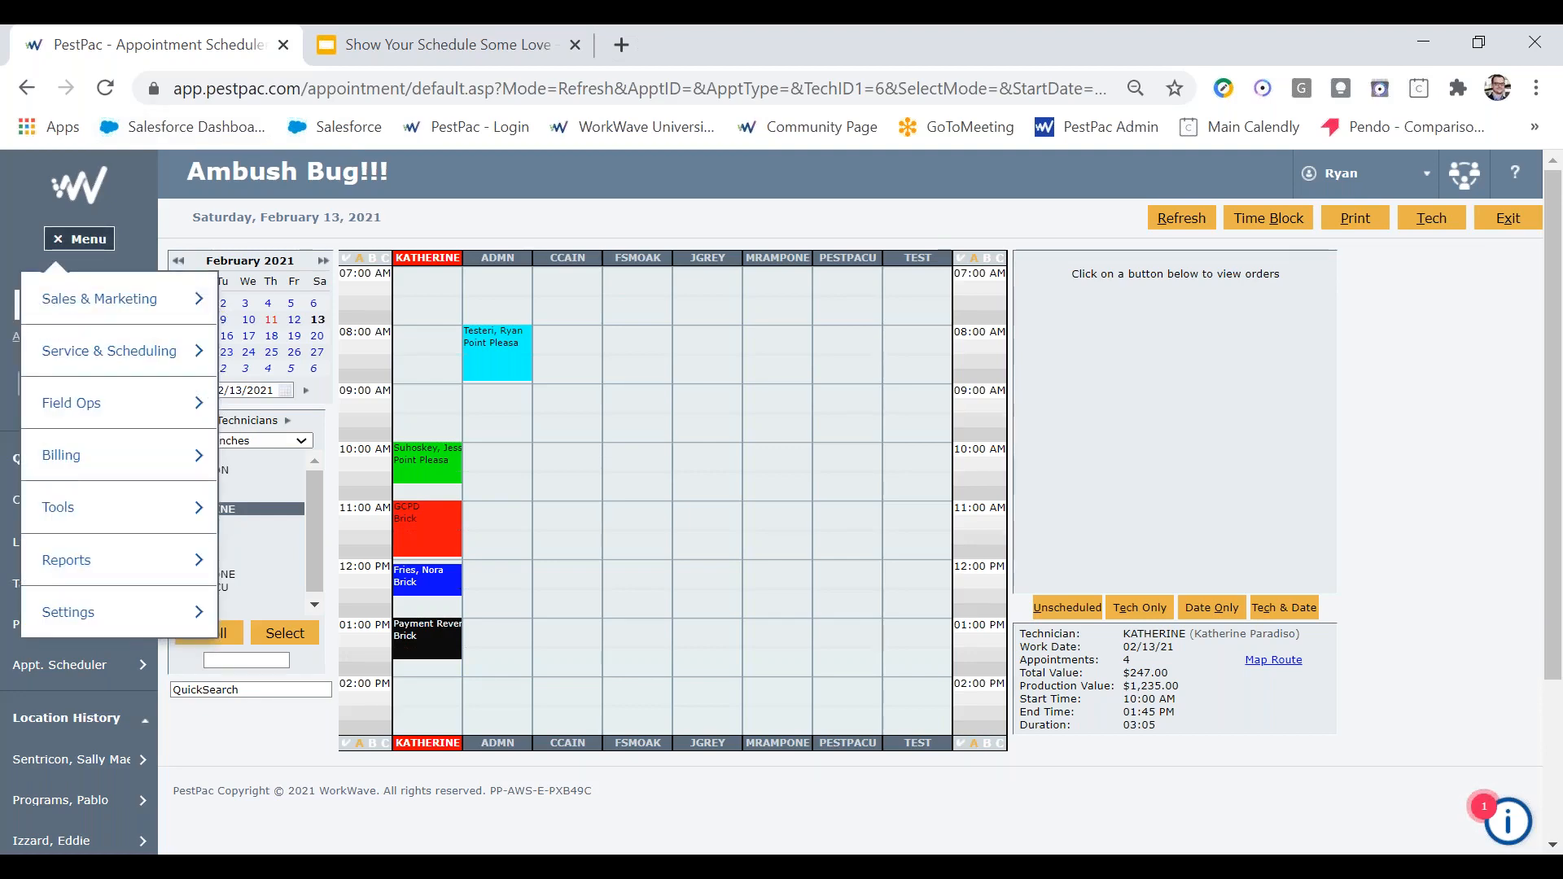
Step: Go through Menu > Tools > Data Update Tools to reach the Change Technicians utility
mouse_move(112, 491)
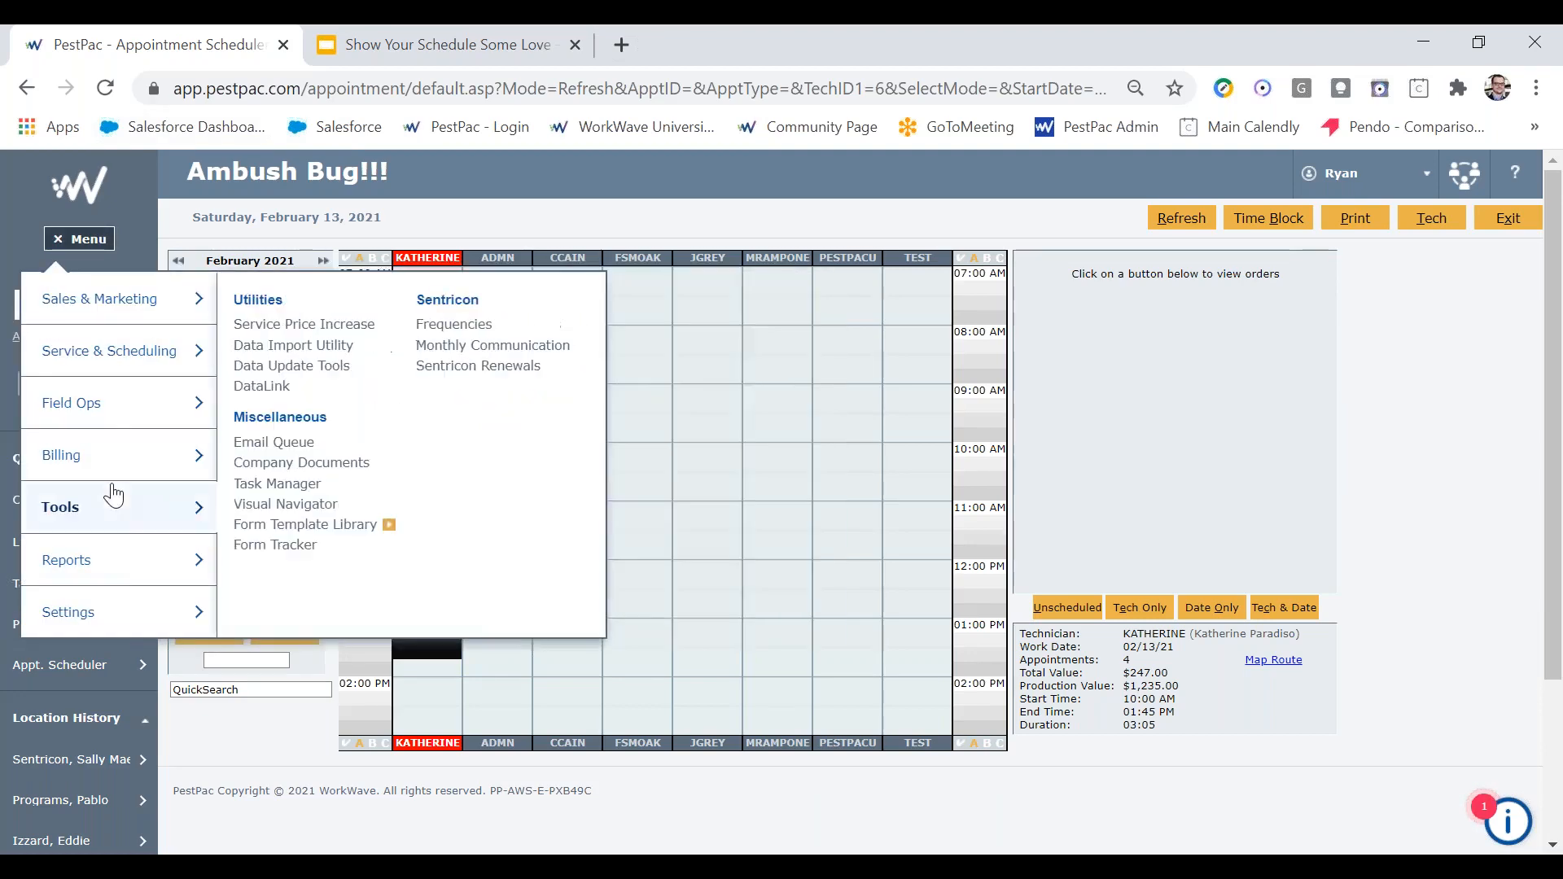
left_click(323, 368)
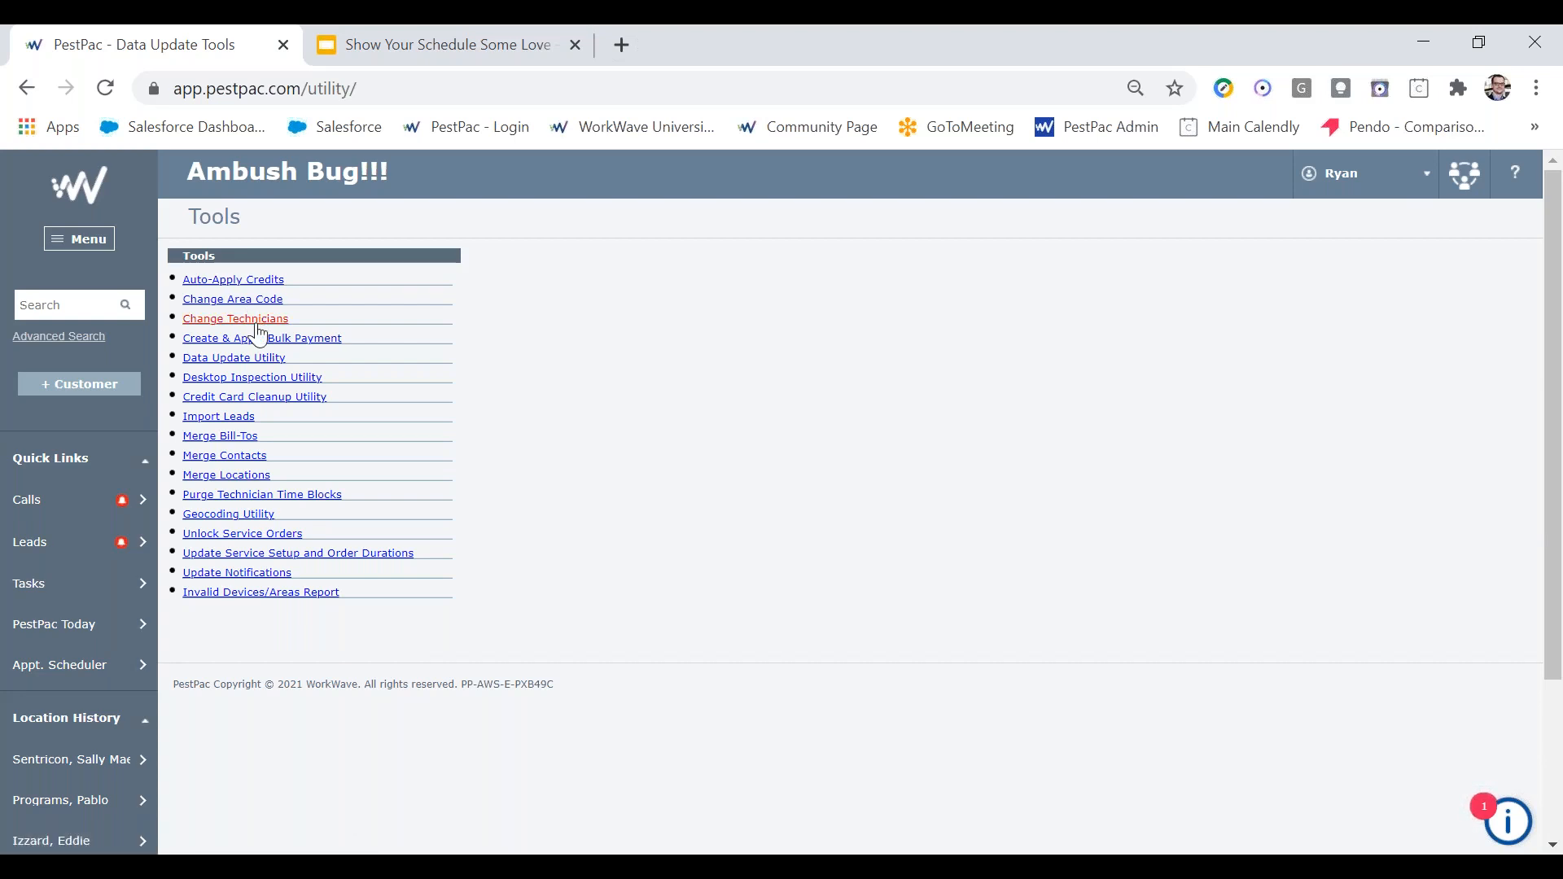
left_click(78, 239)
mouse_move(92, 505)
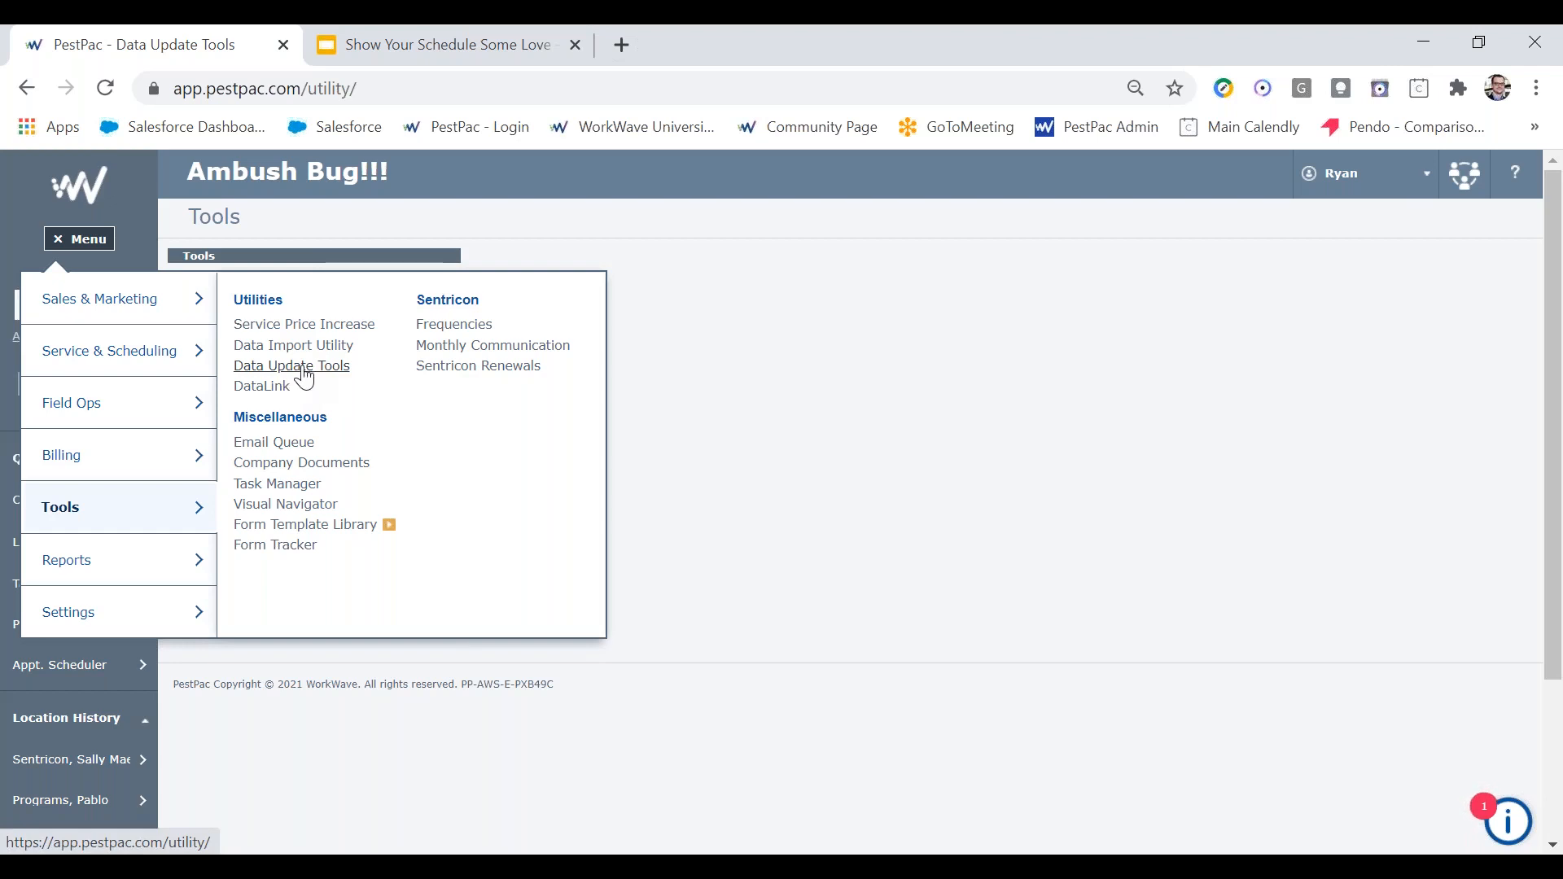
left_click(584, 275)
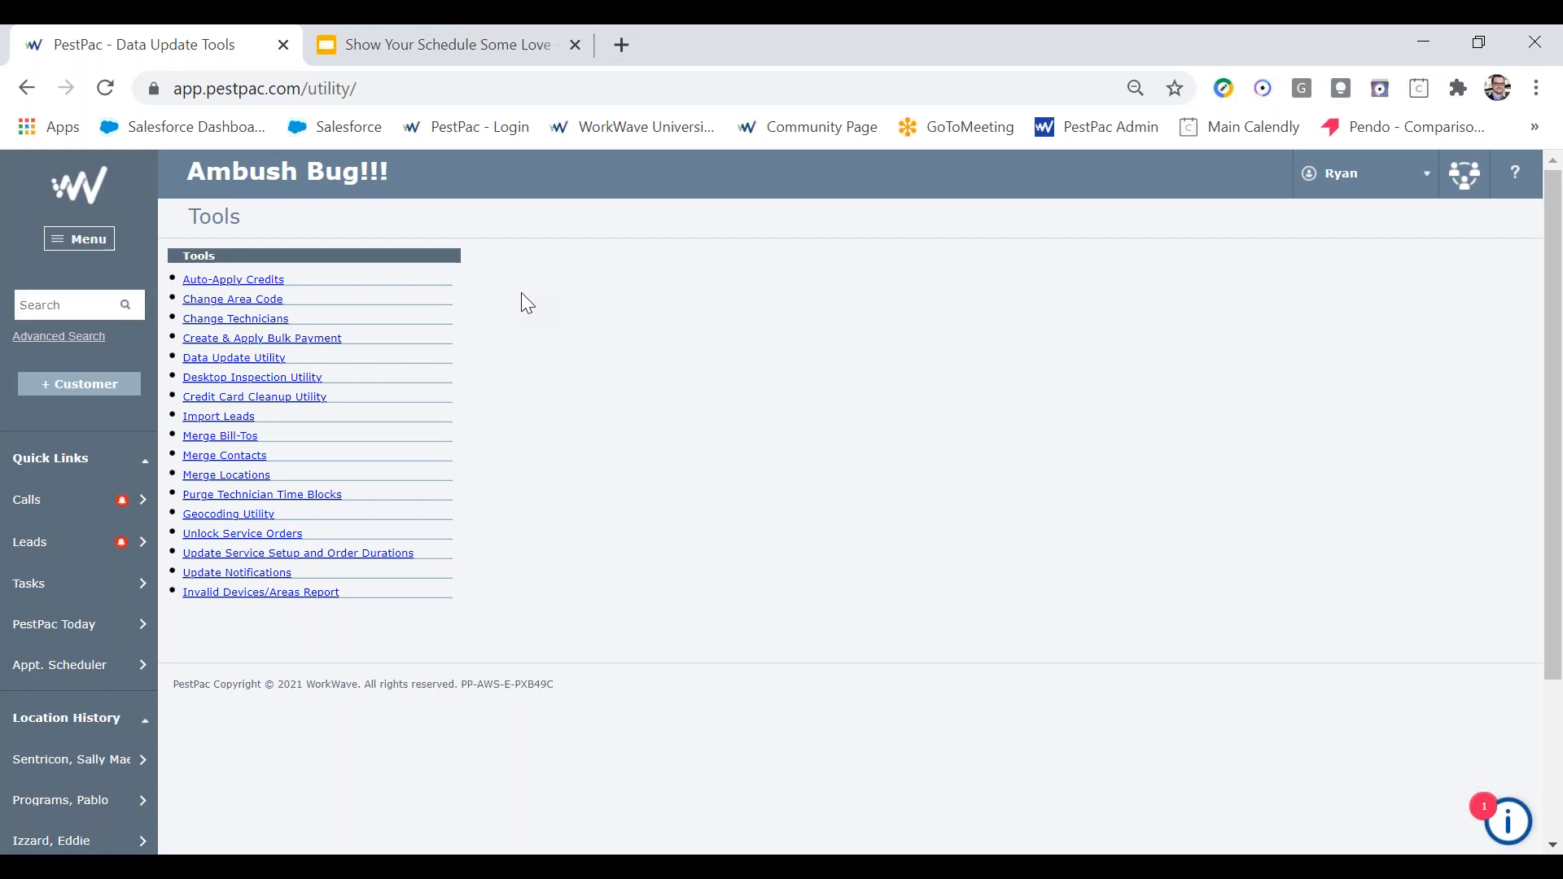
left_click(82, 254)
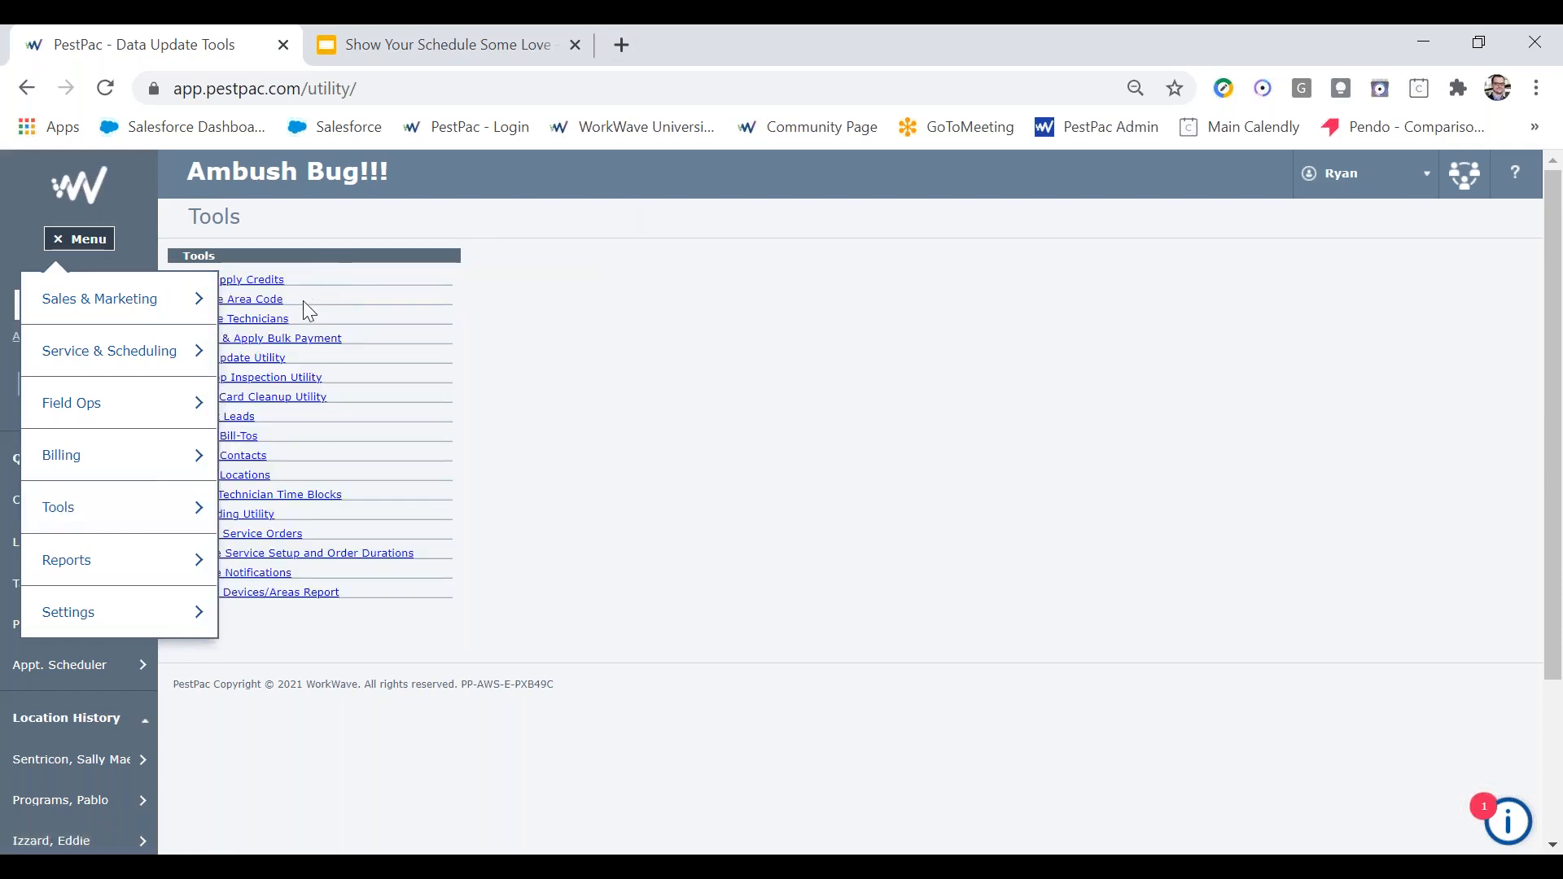
left_click(214, 322)
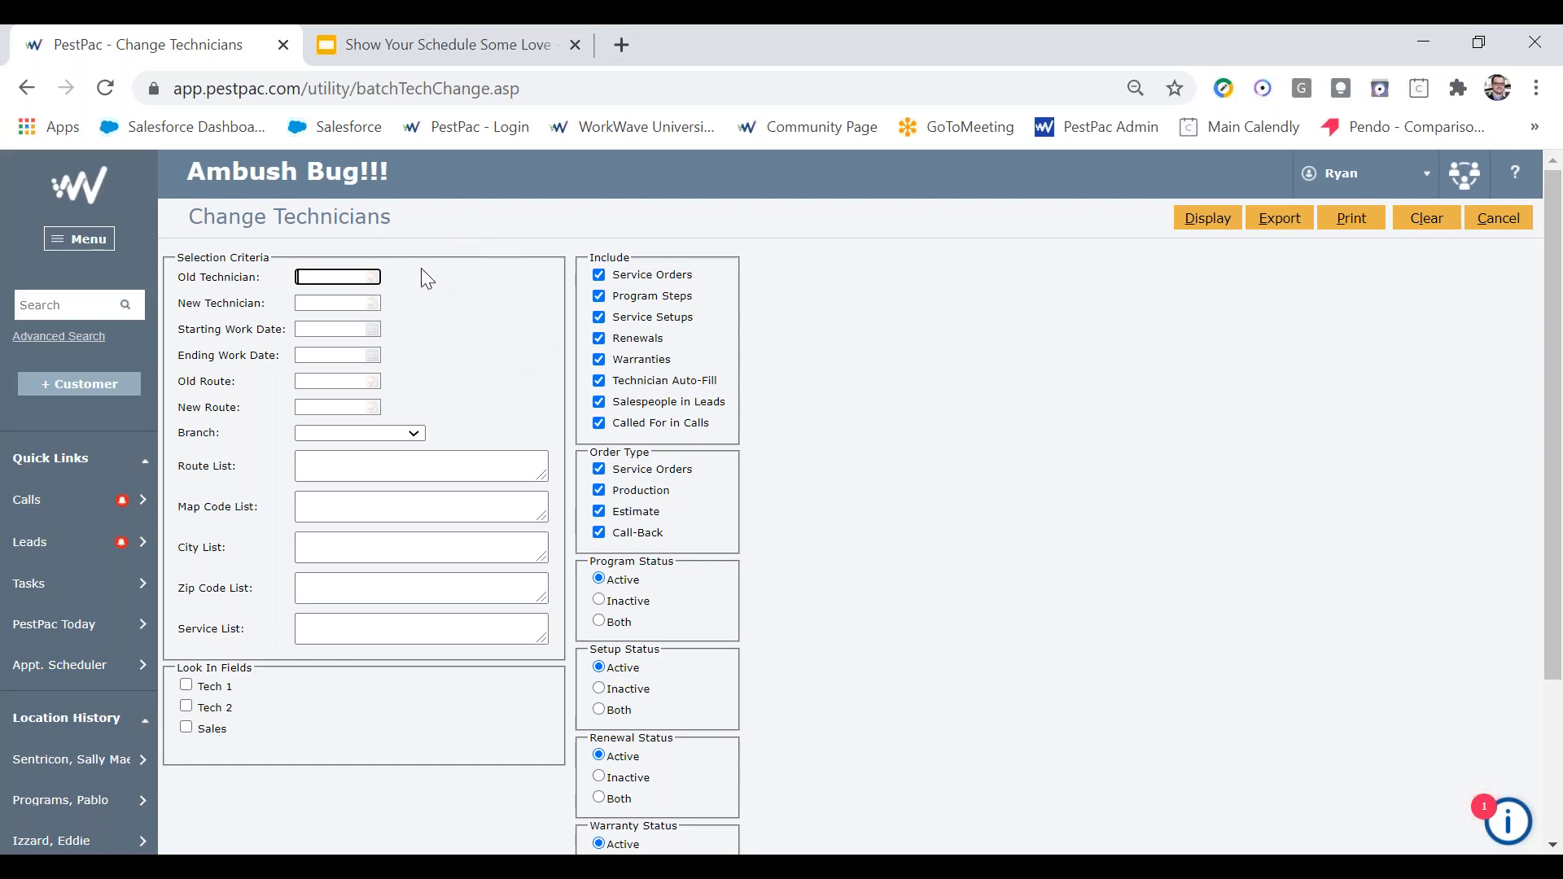
left_click(358, 281)
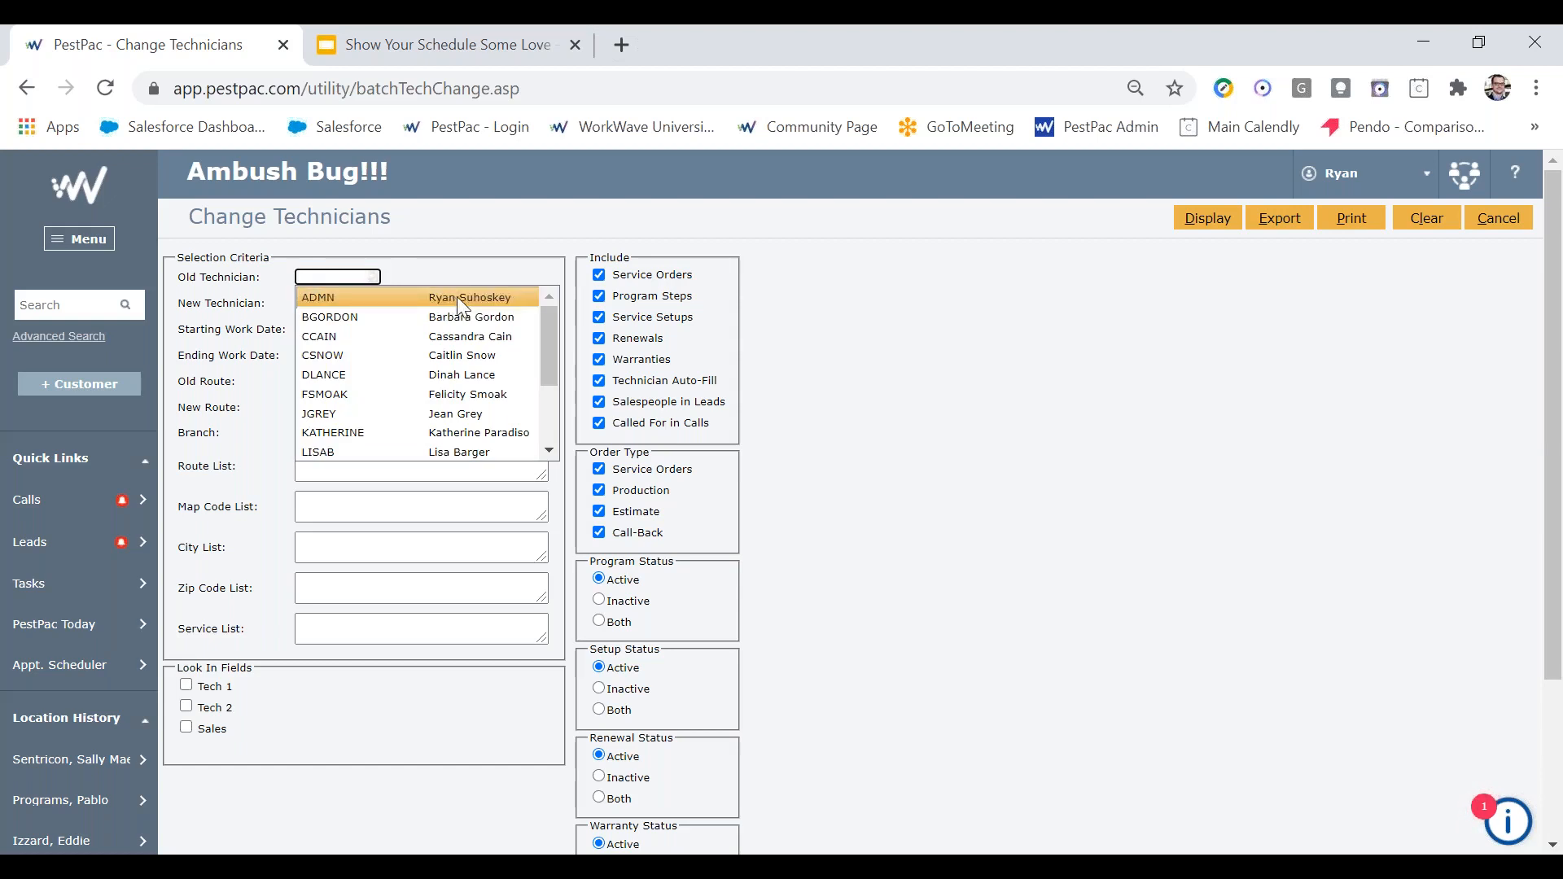
left_click(436, 354)
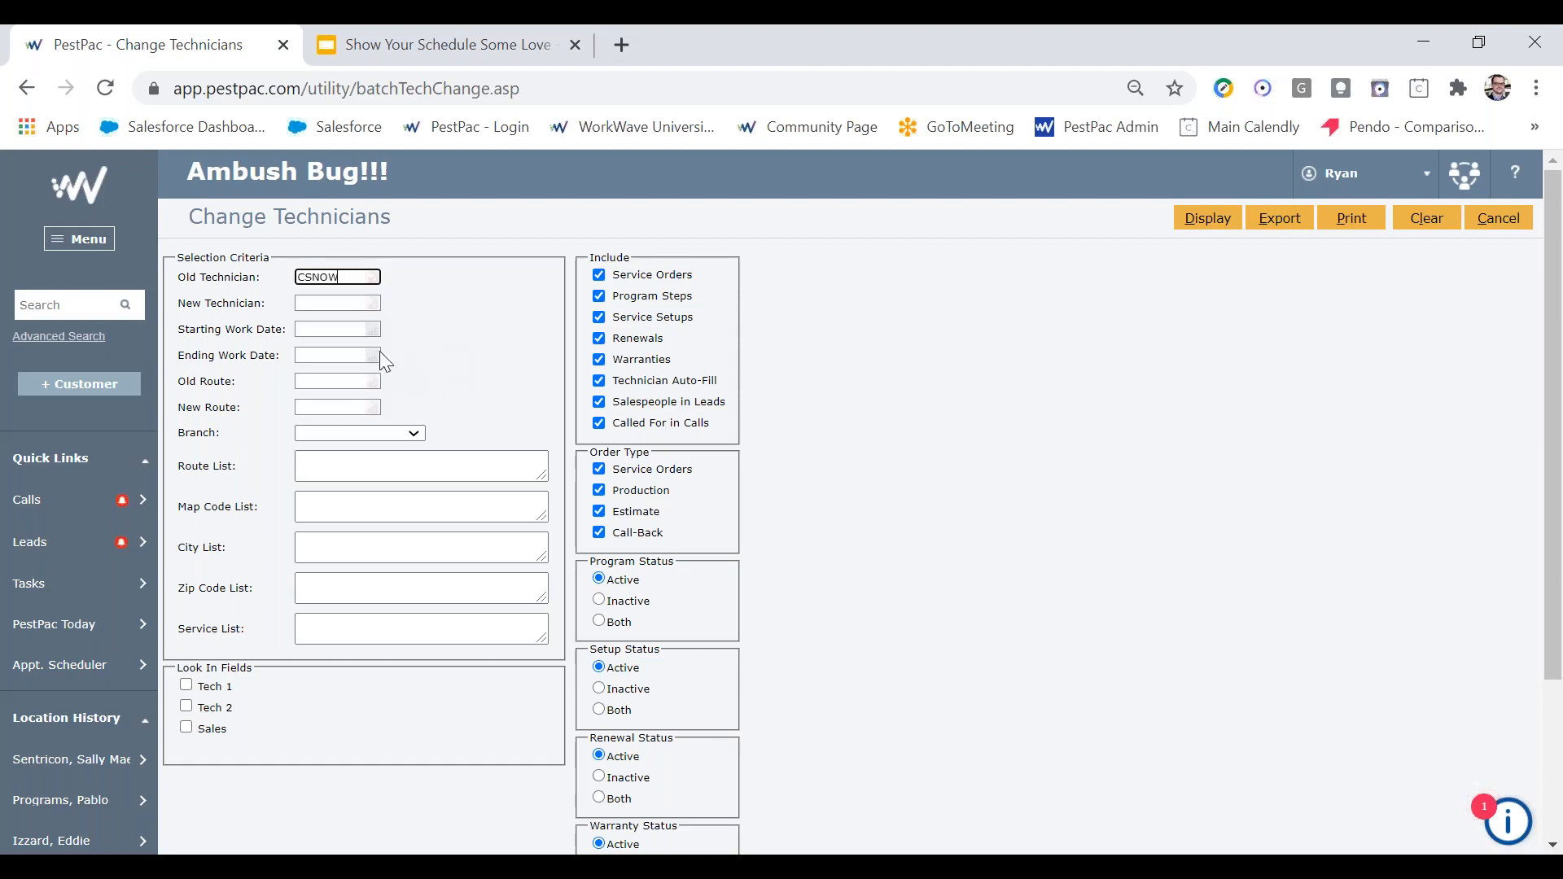
left_click(339, 303)
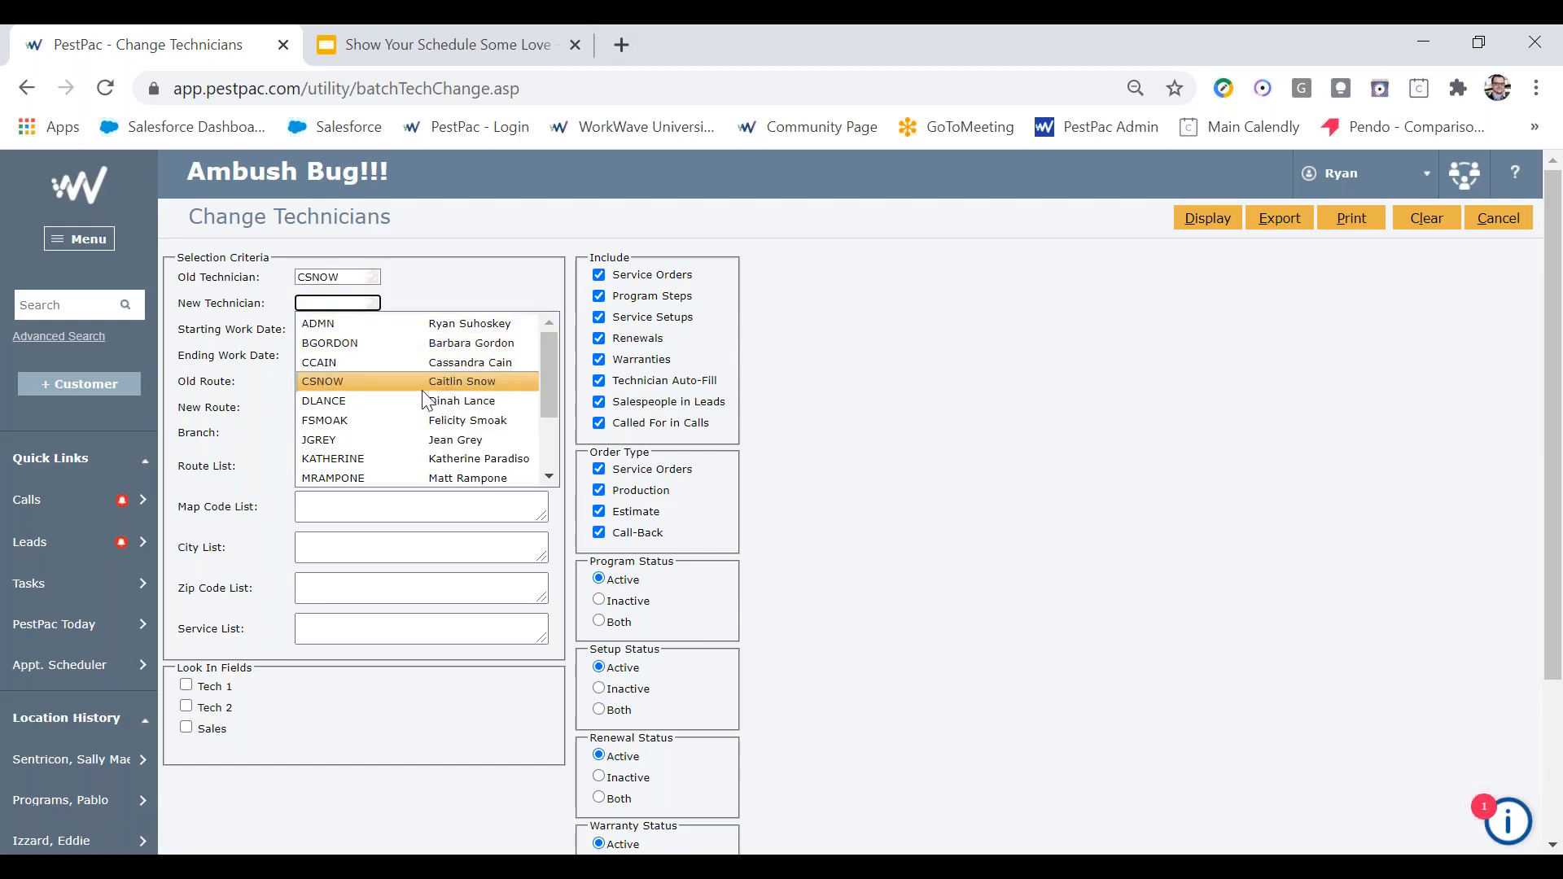
left_click(423, 440)
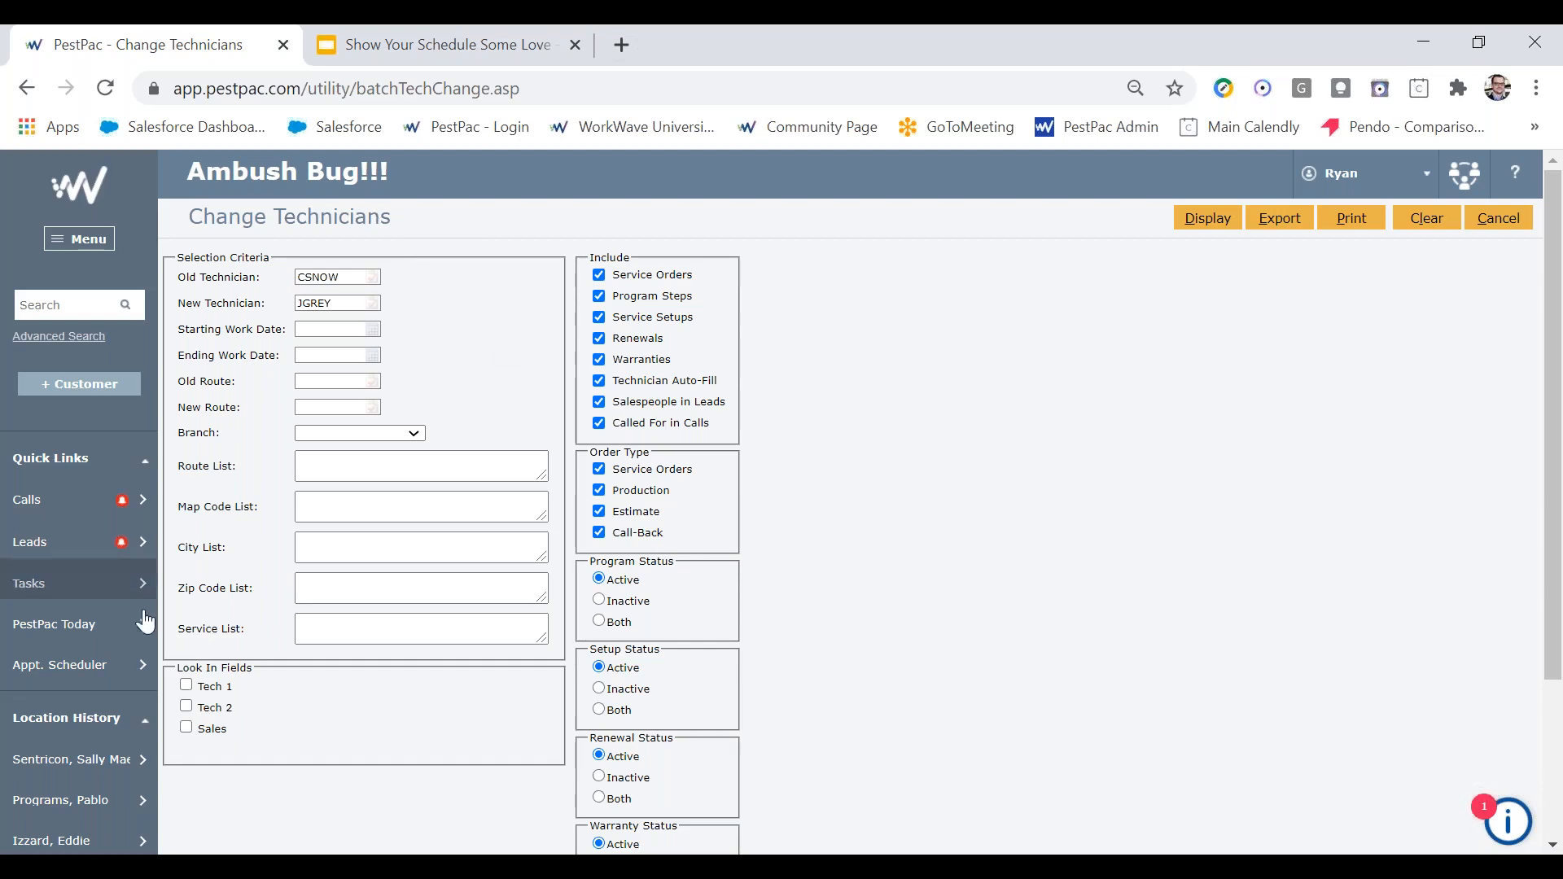
left_click(186, 685)
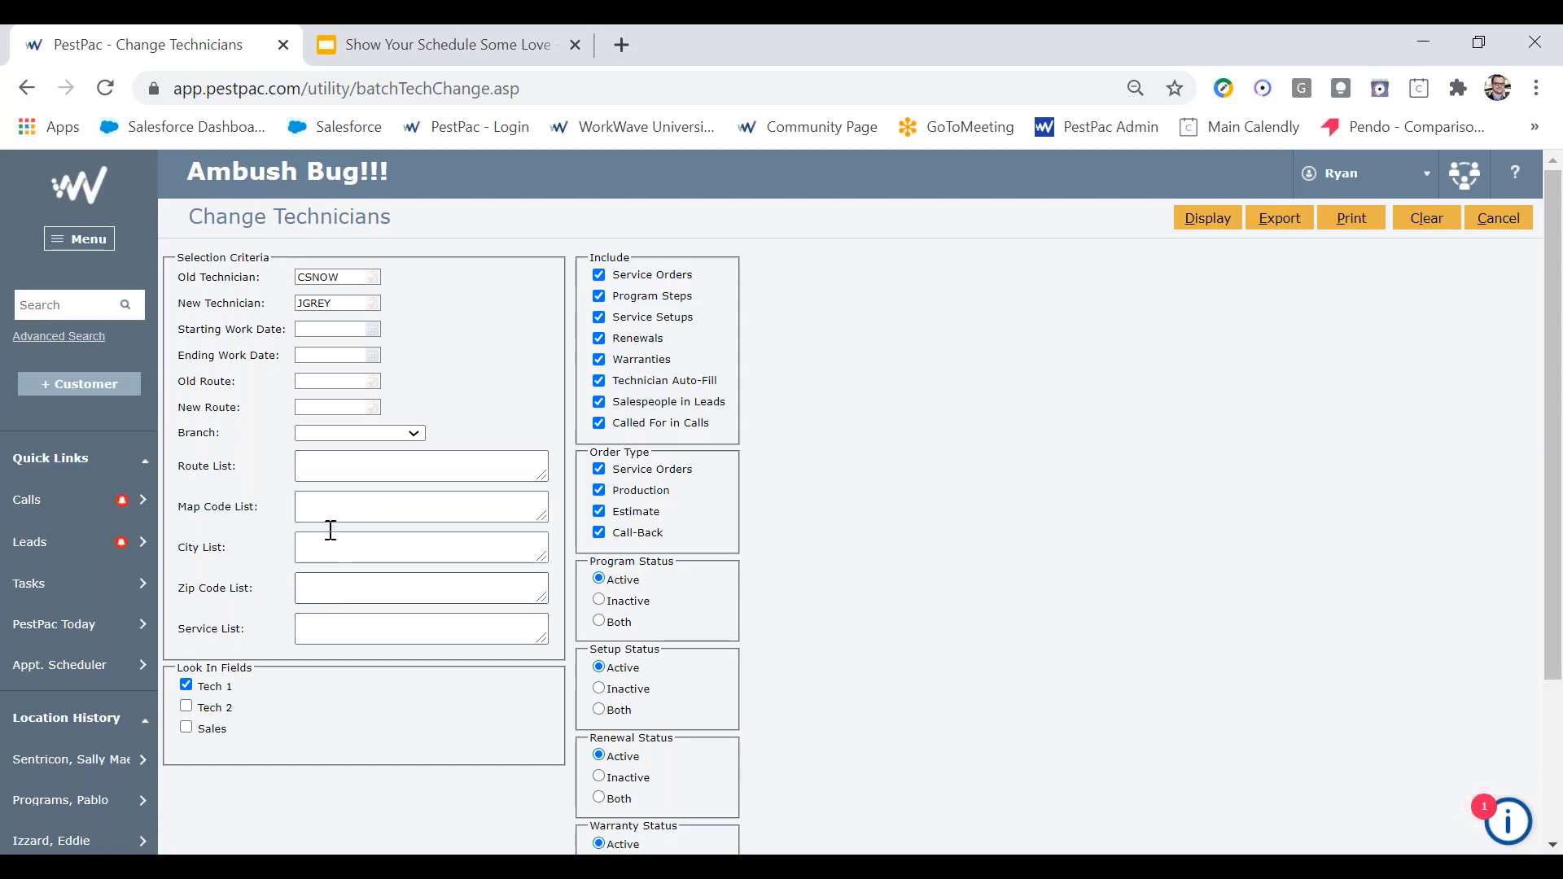
Step: Enter zip codes 08742, 08743, delete them again, and select the CSNOW Old Technician value
left_click(310, 583)
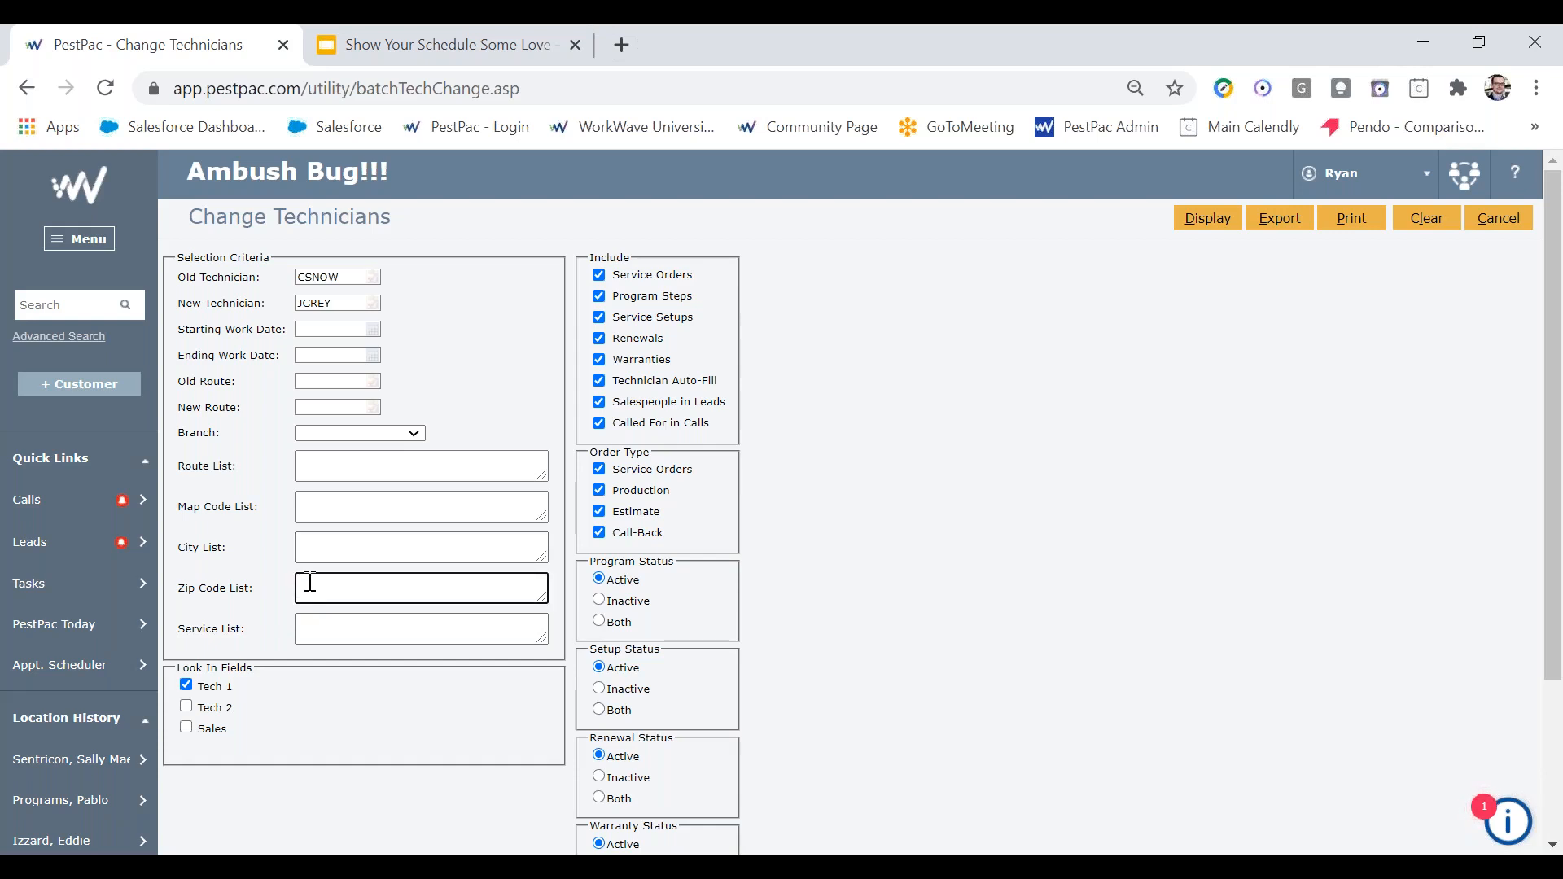
type("08742, 08743")
left_click_drag(365, 581, 251, 580)
key("BackSpace")
left_click_drag(337, 268, 199, 261)
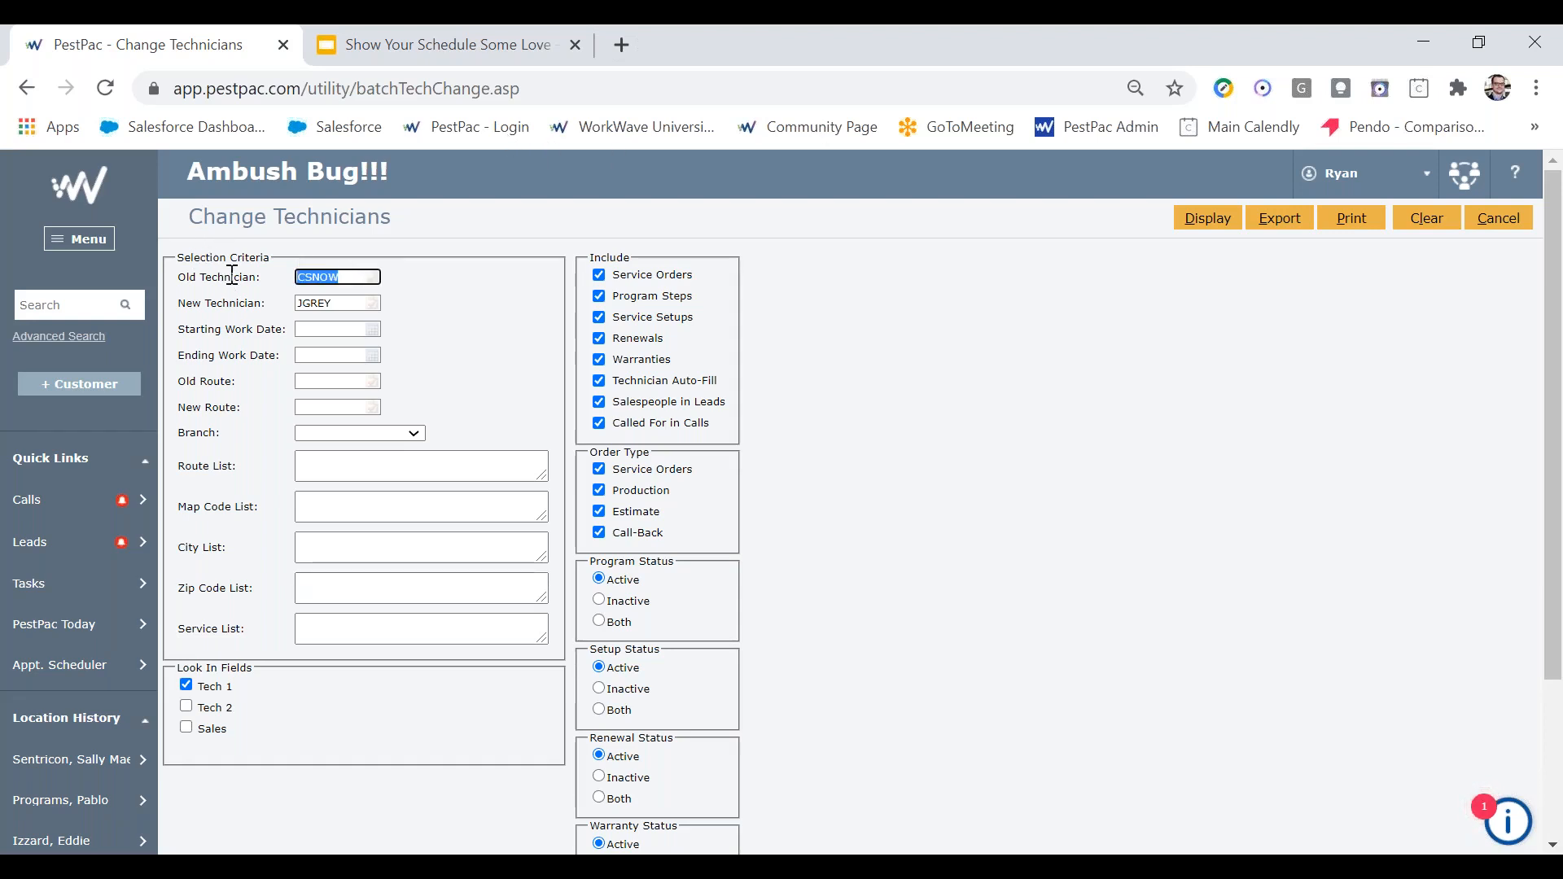
key("BackSpace")
scroll(374, 368, "down", 2)
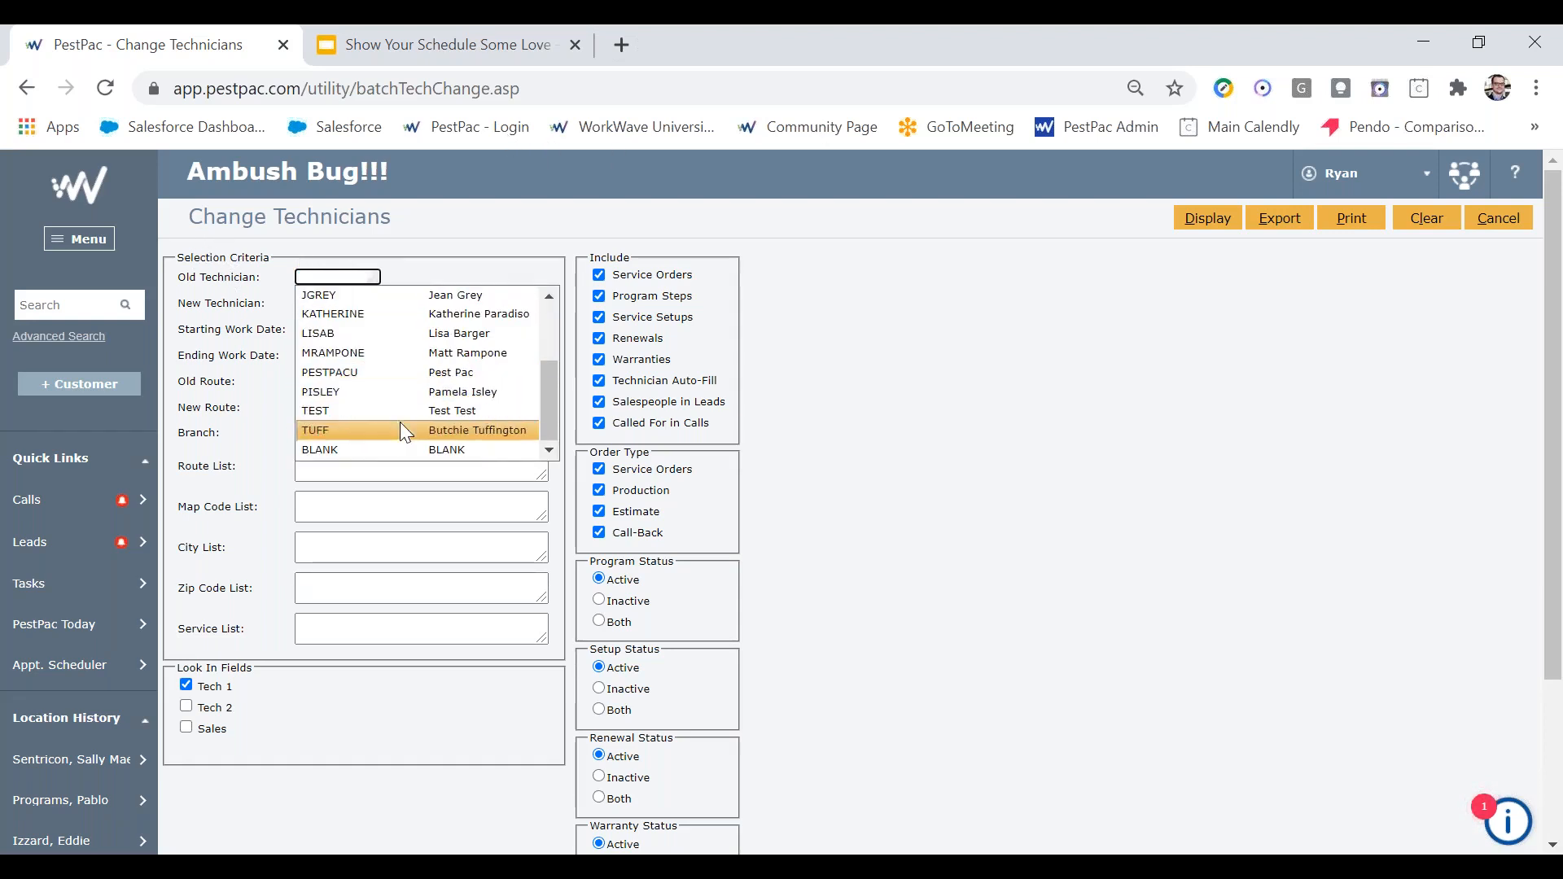
left_click(399, 446)
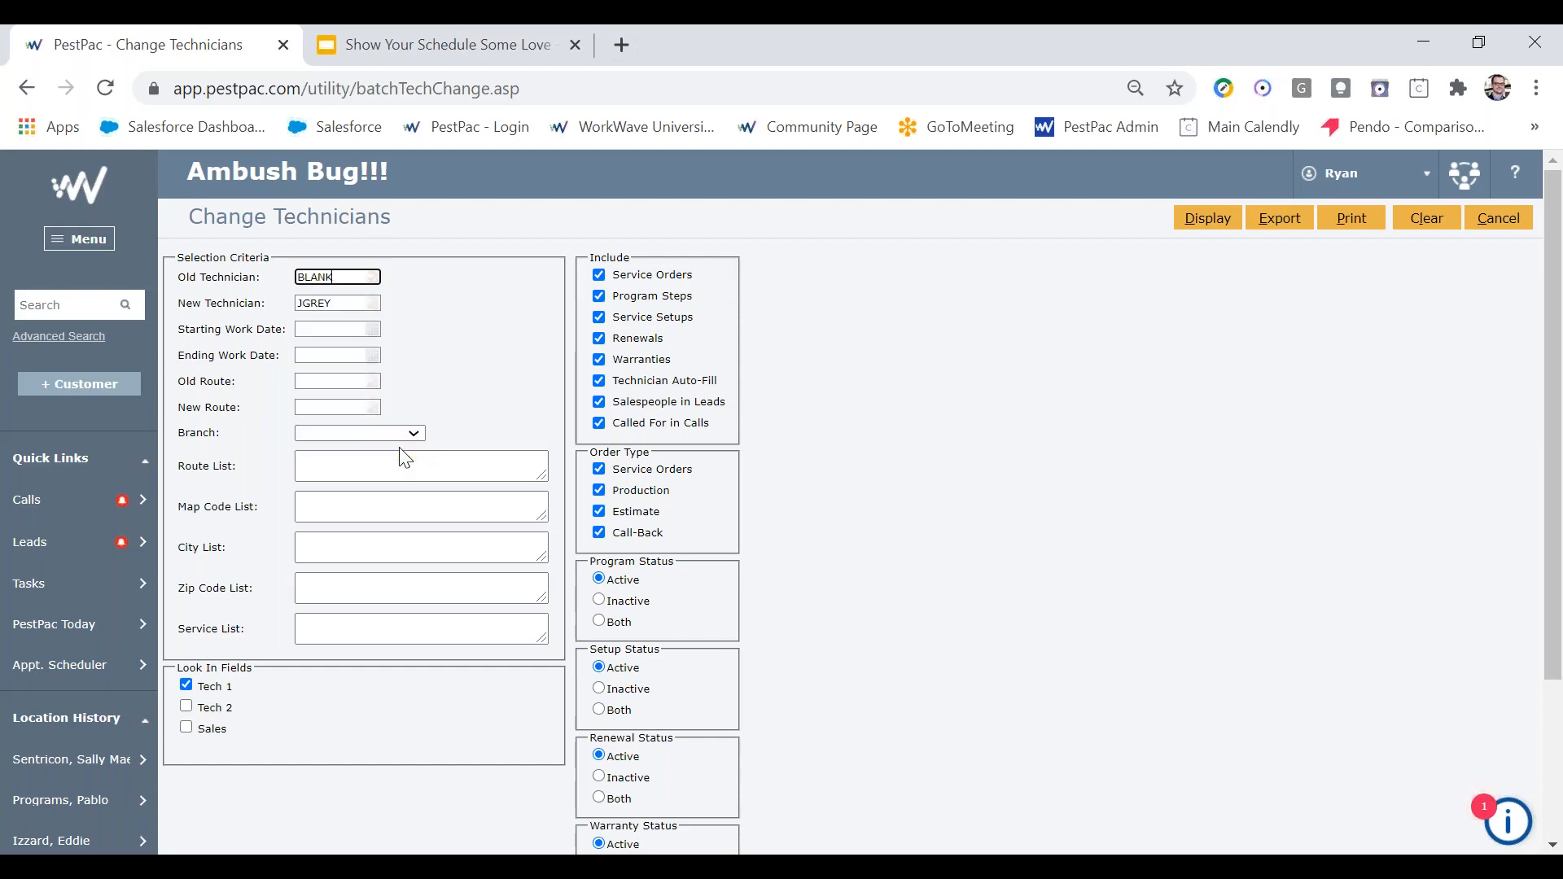
left_click(483, 309)
Step: Type 'POin' in the City List, erase it, and switch to the presentation slides
left_click(344, 543)
type("POin")
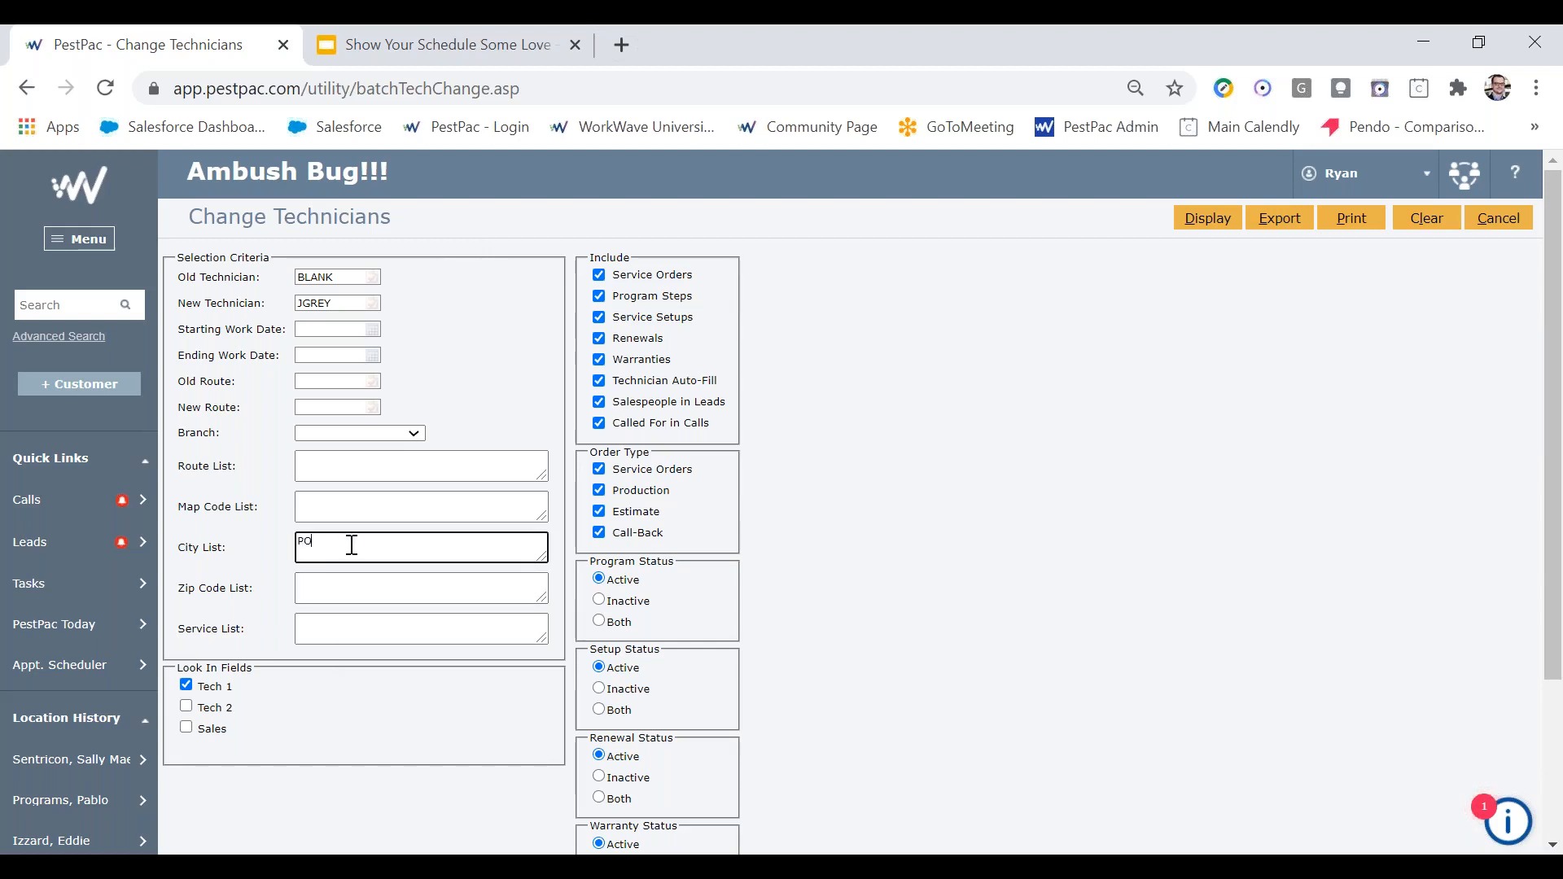
key("BackSpace")
key("BackSpace")
key("BackSpace")
key("BackSpace")
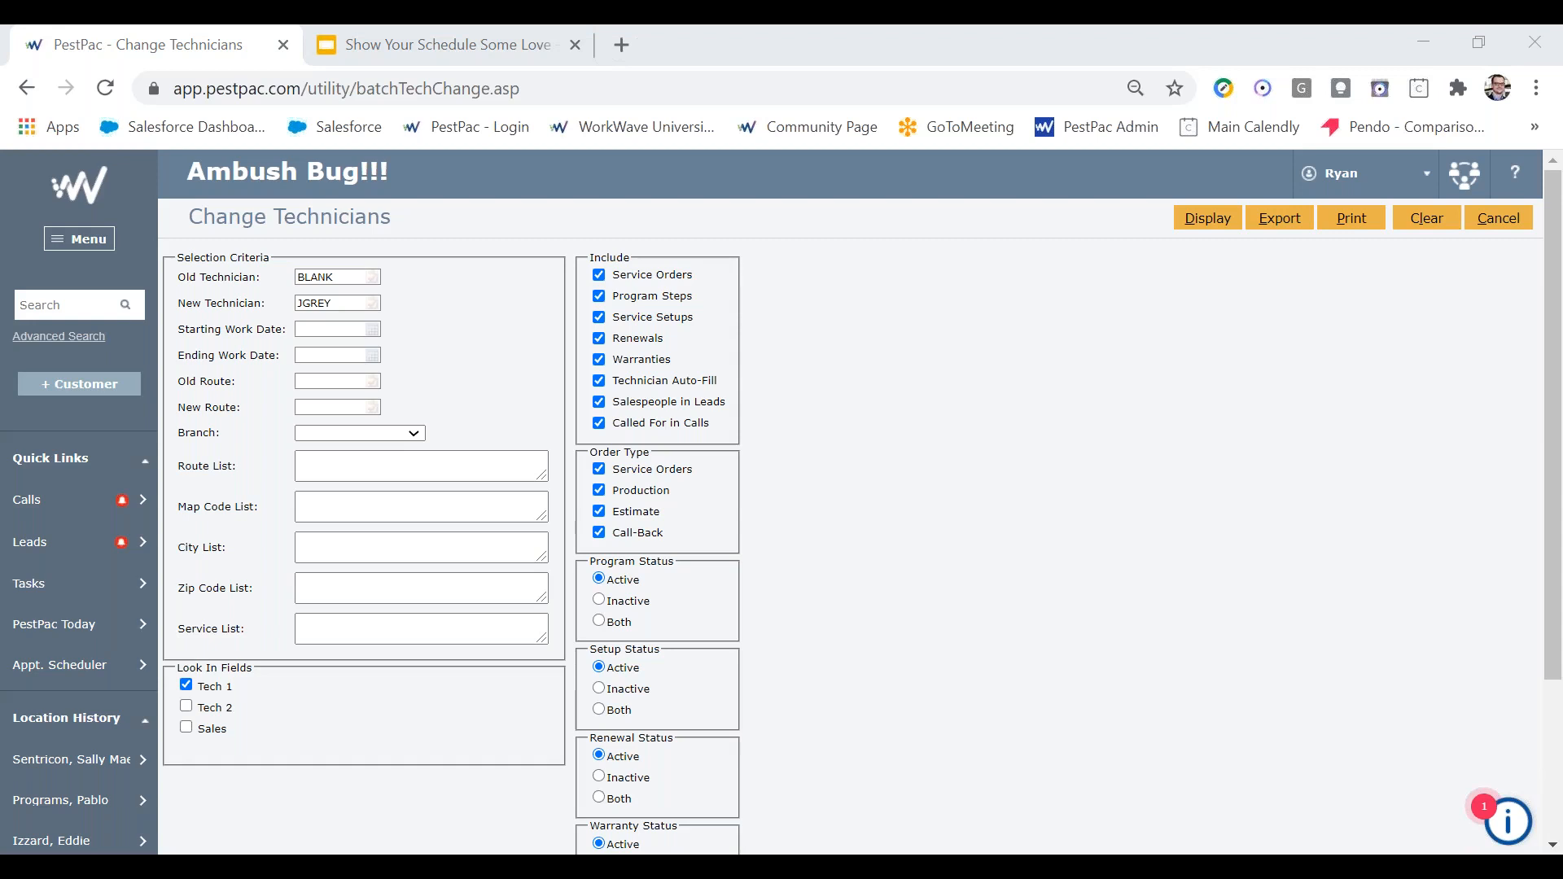
key("ctrl+Tab")
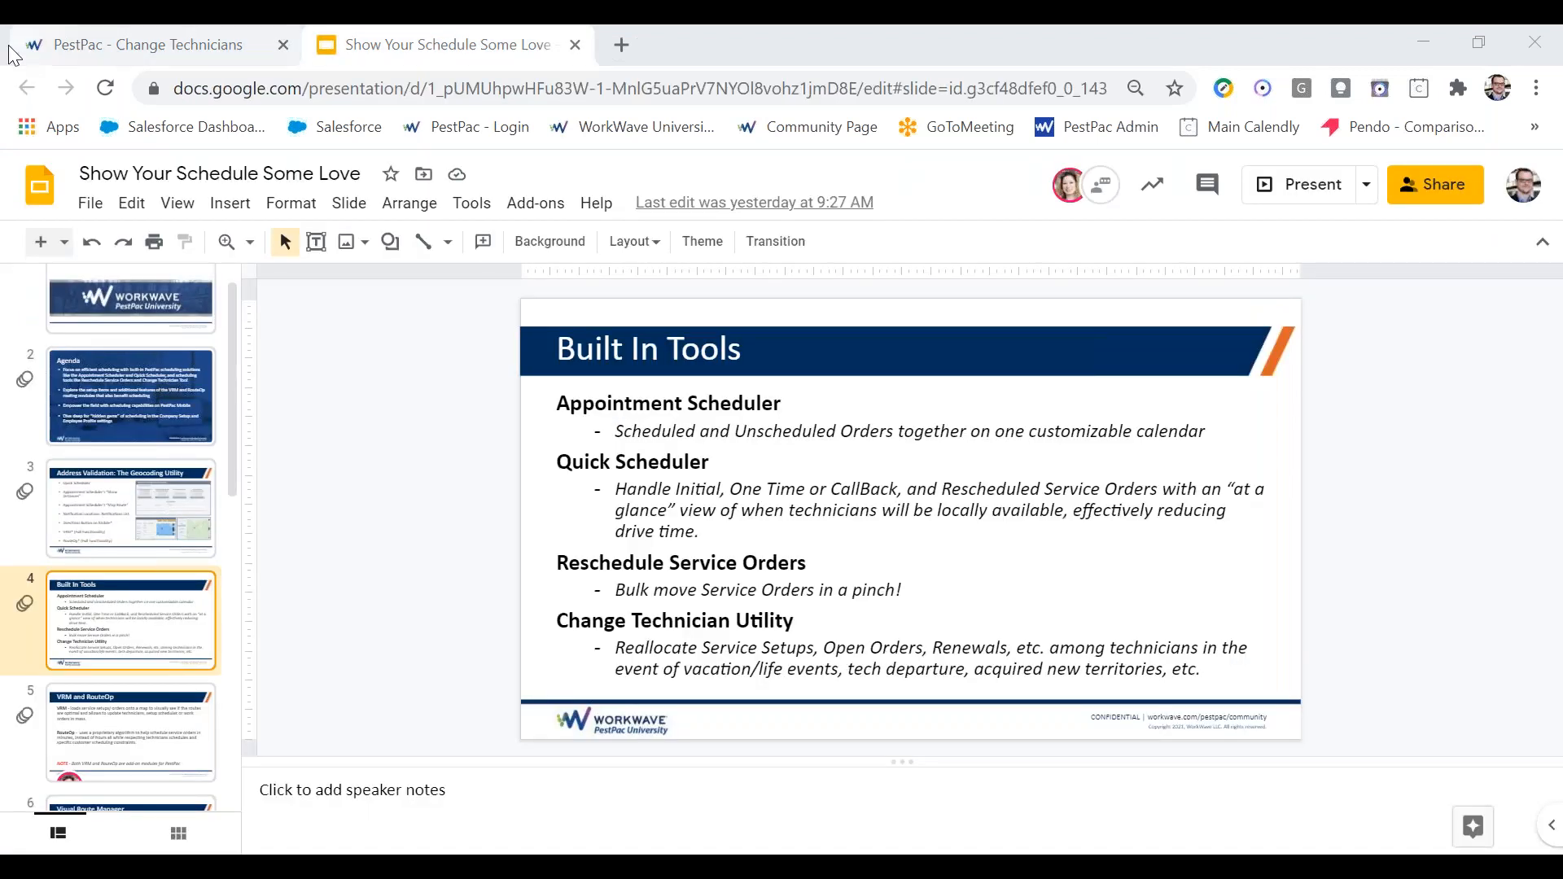
Step: Present from the Built In Tools slide, reveal Quick Scheduler through Change Technician Utility, then advance
left_click(1311, 196)
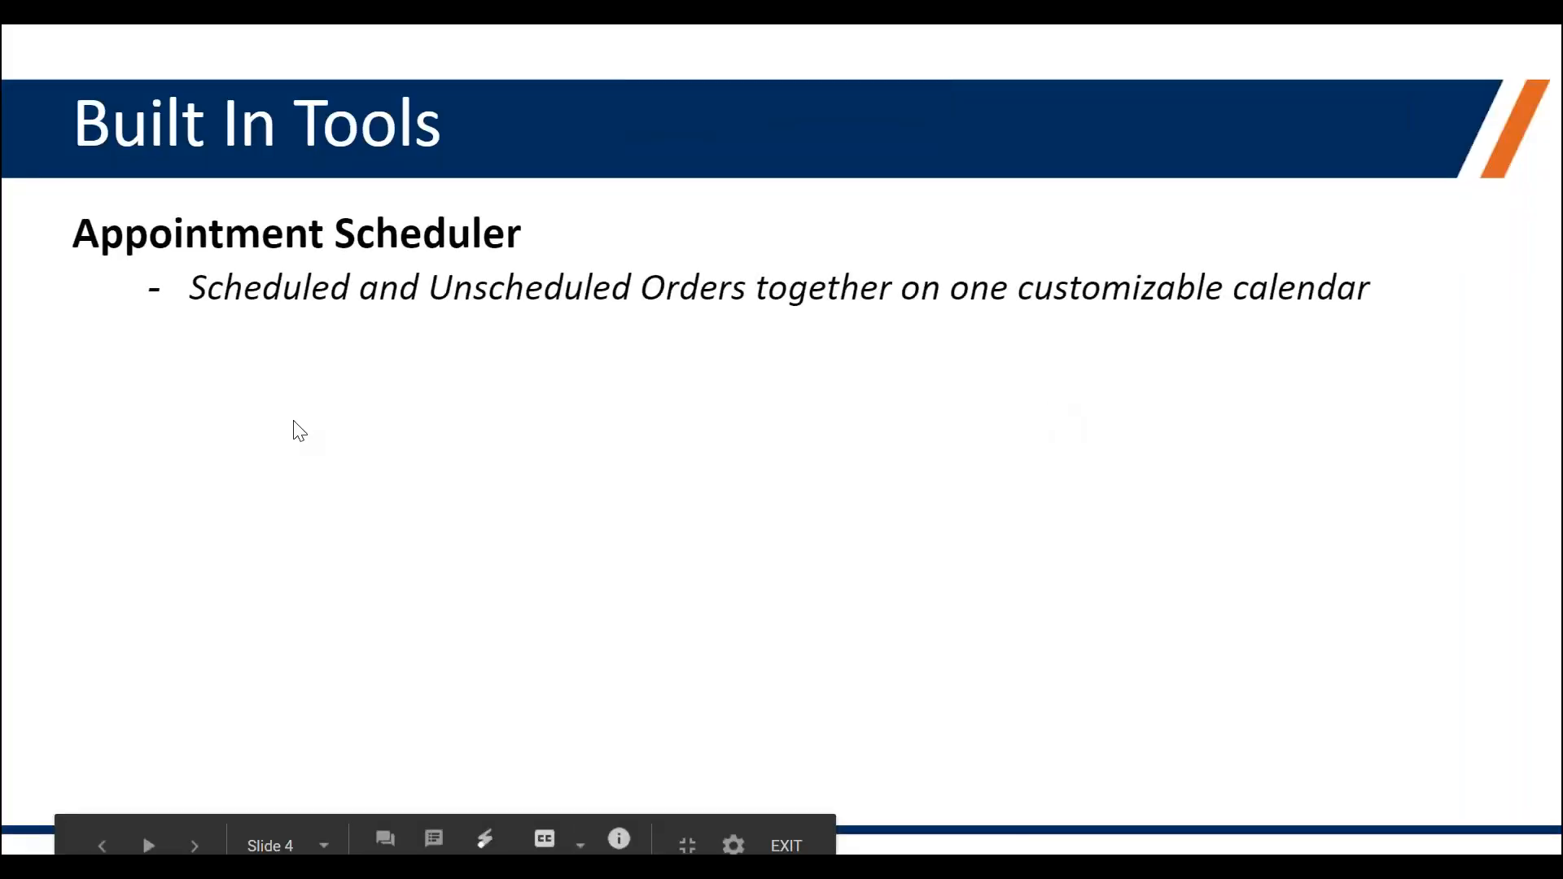
left_click(1384, 341)
left_click(1384, 340)
left_click(1384, 339)
left_click(1384, 339)
left_click(1384, 339)
left_click(1384, 340)
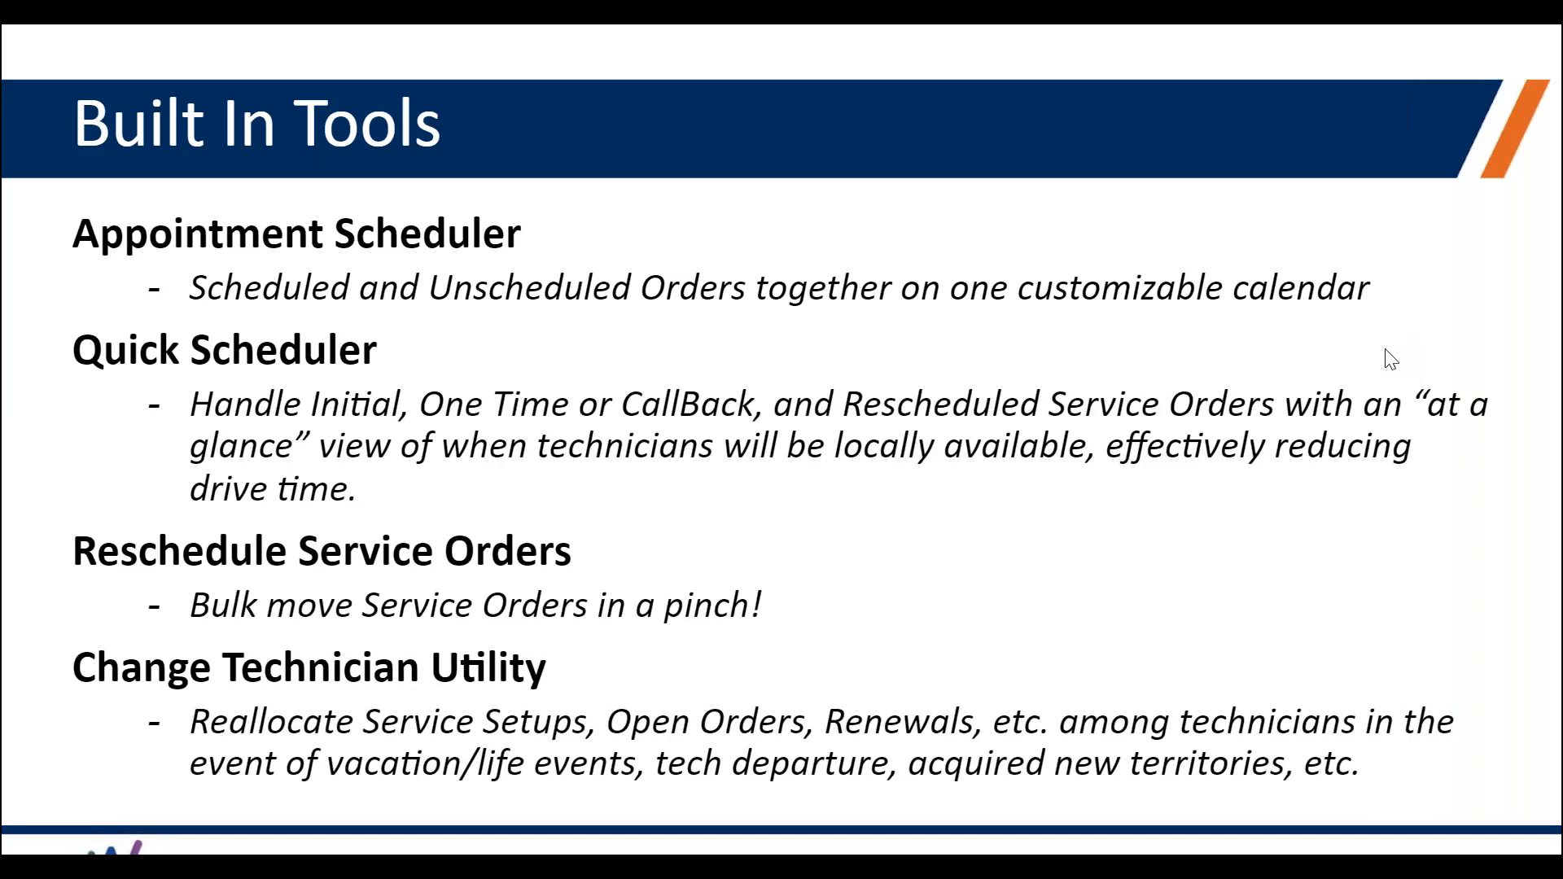
left_click(1392, 358)
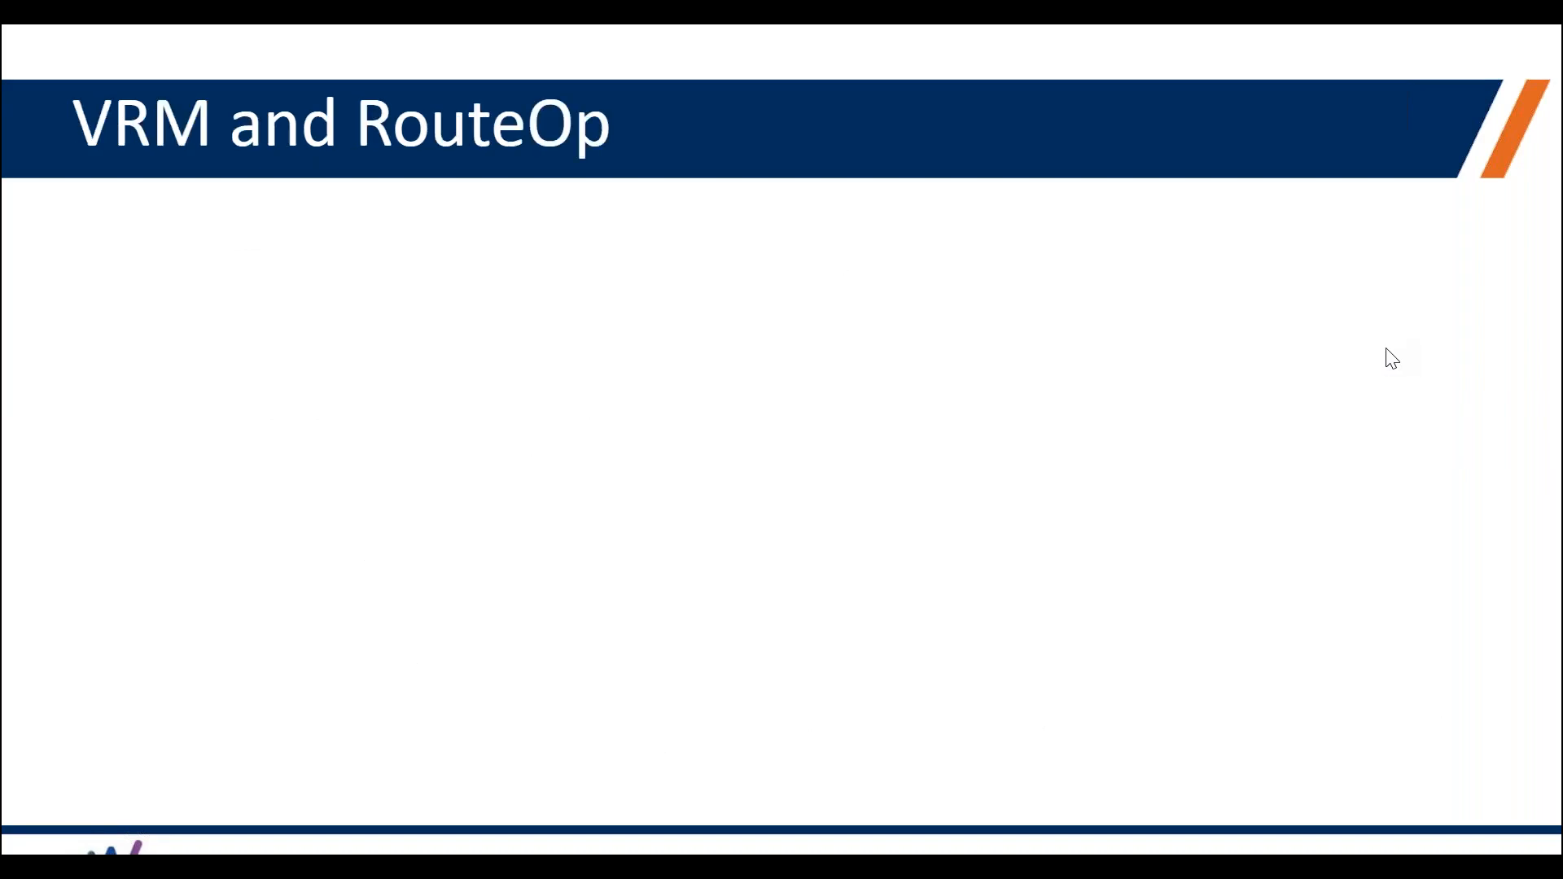